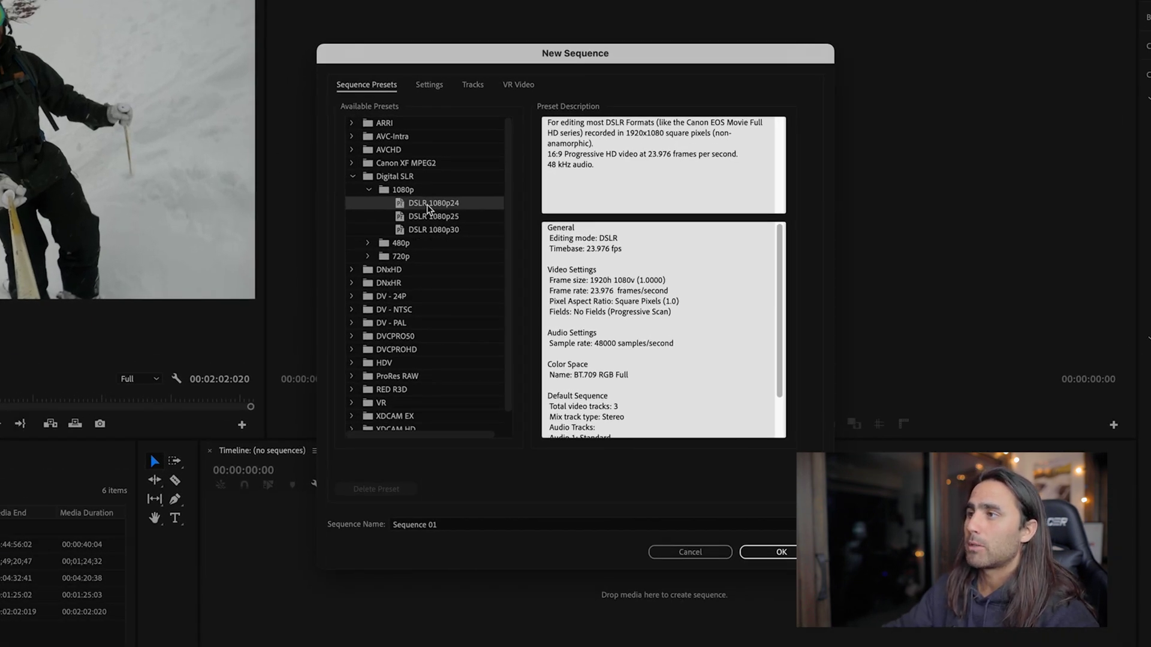
Step: Create the sequence from the DSLR 1080p24 preset and name it "How to edit"
click(428, 86)
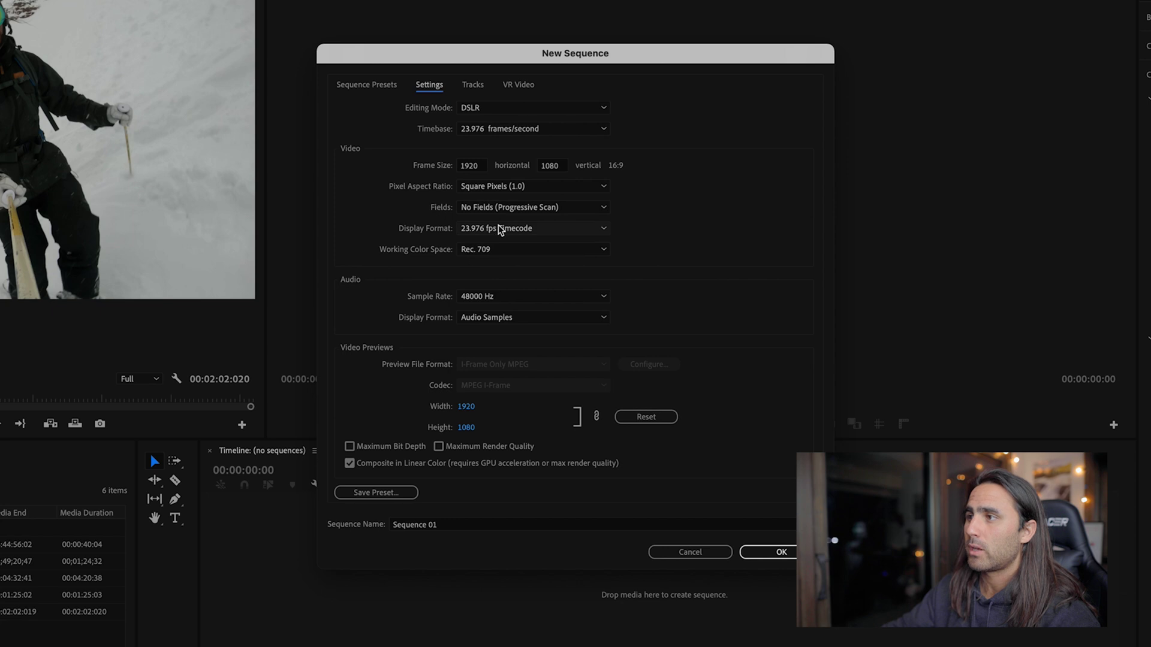
click(389, 90)
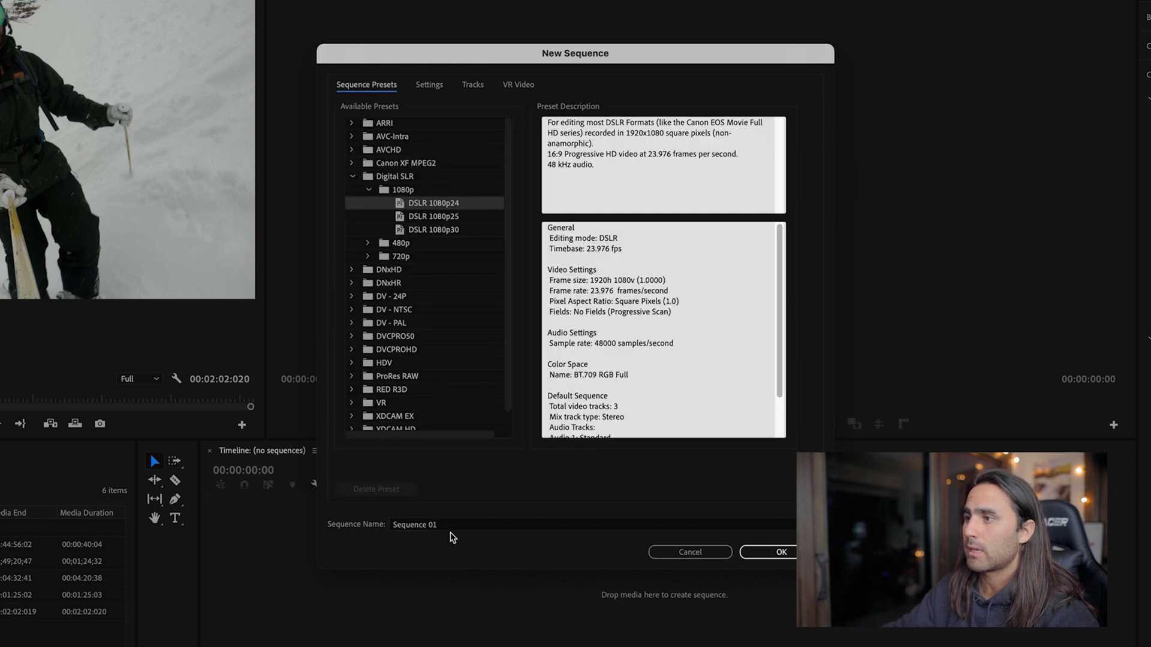
click(413, 525)
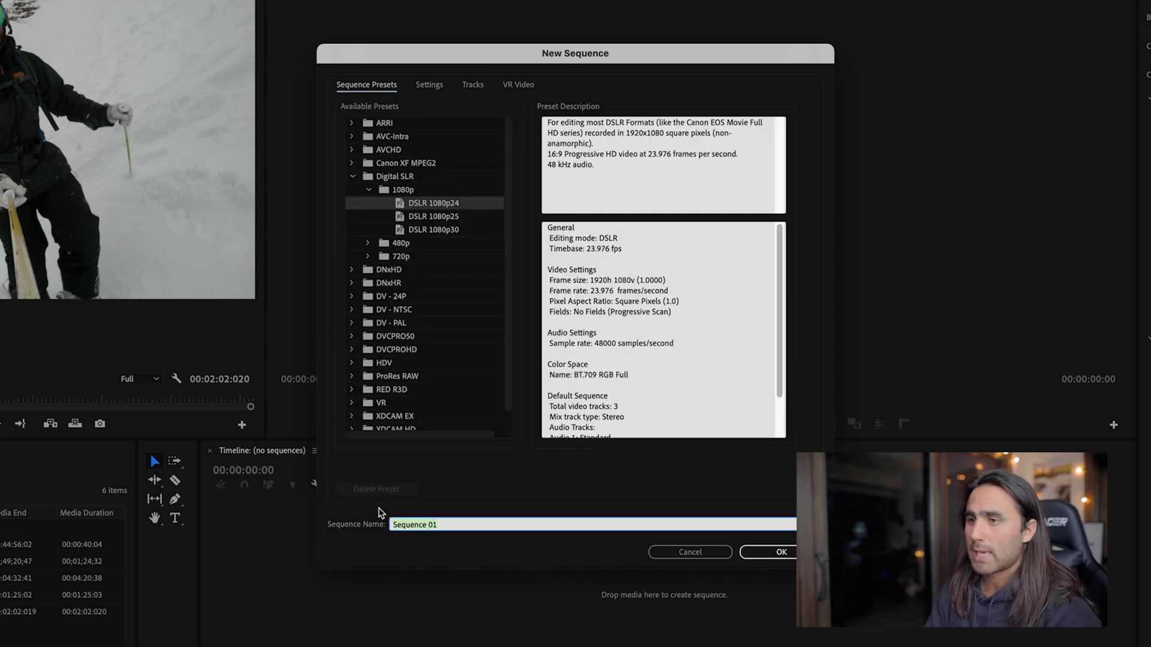
text(Ex)
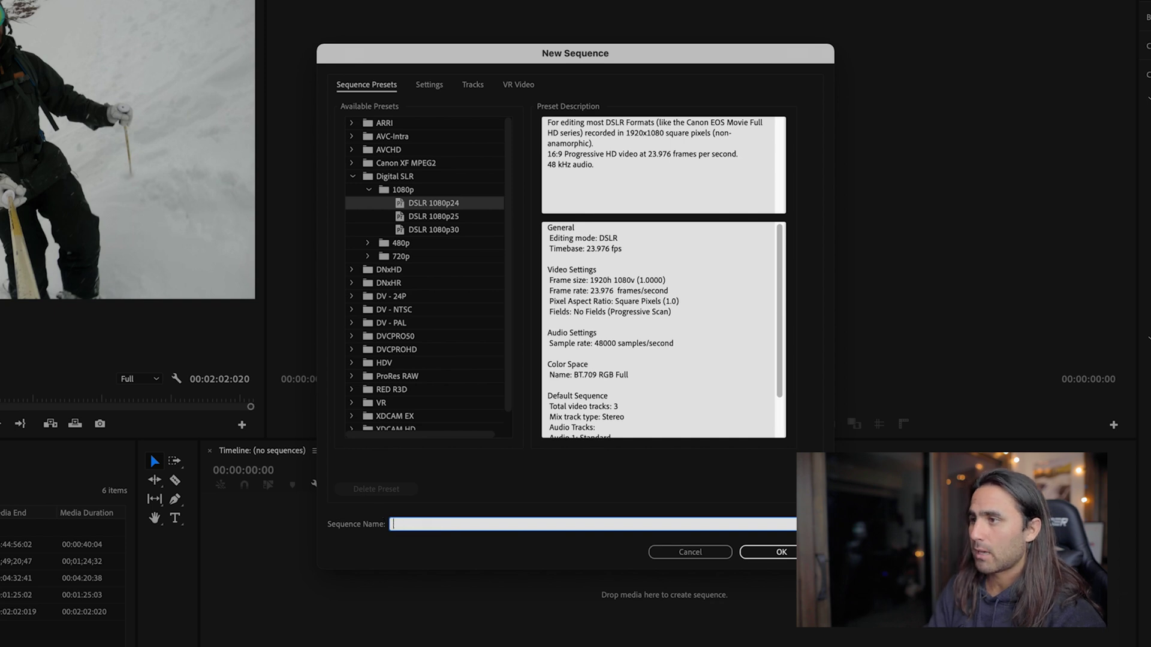
text(w to edit)
key(Return)
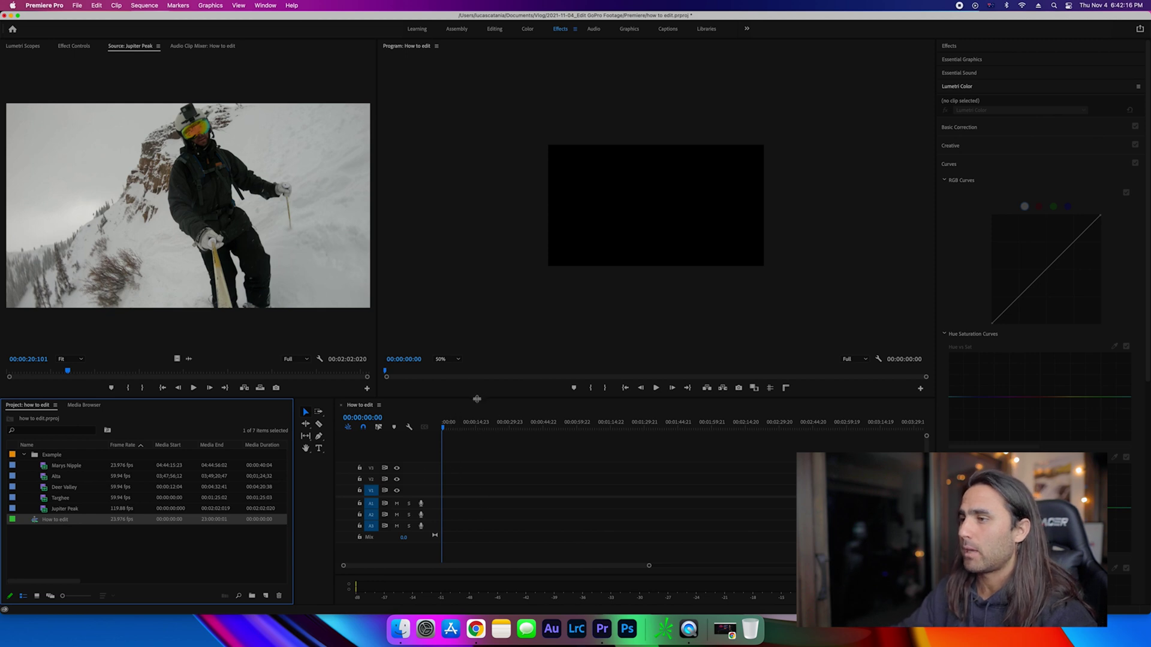
Step: Place only the video of the Marys Nipple clip at the start of track V1, keeping the existing sequence settings
drag(470, 398, 470, 326)
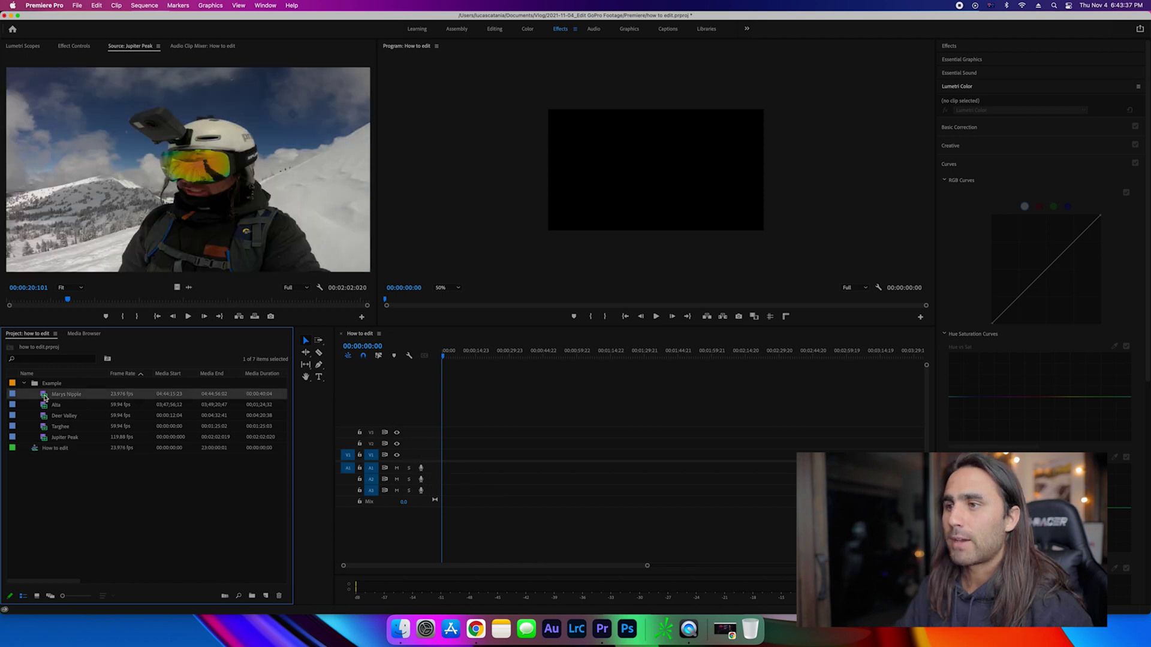
drag(24, 302, 95, 298)
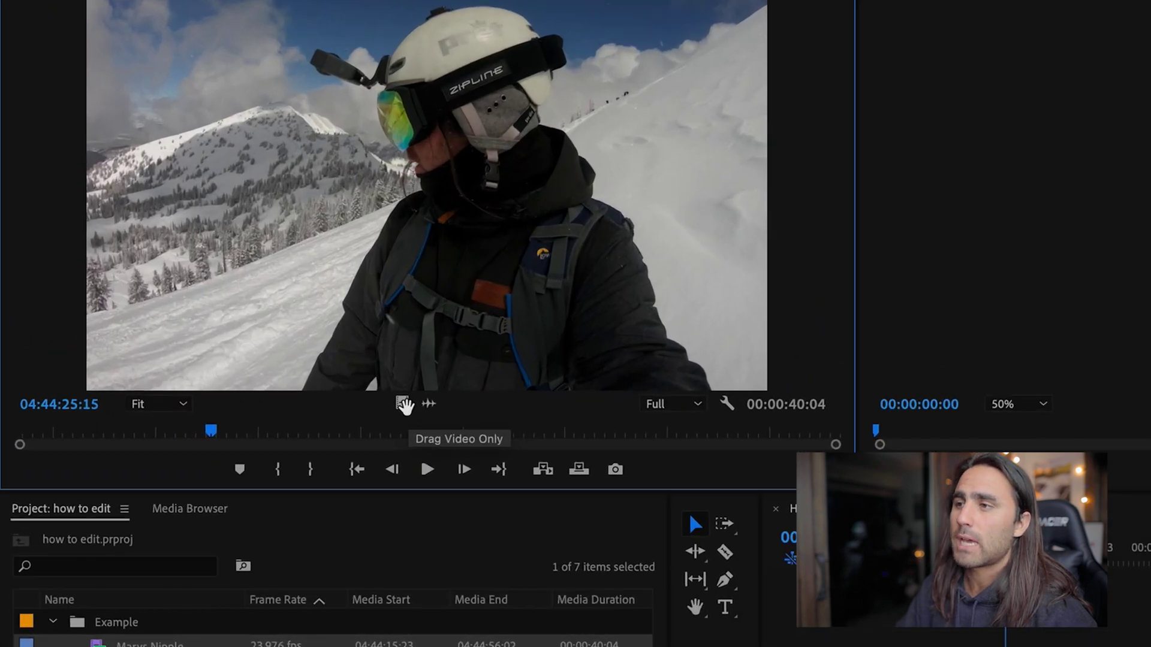
drag(404, 406, 367, 497)
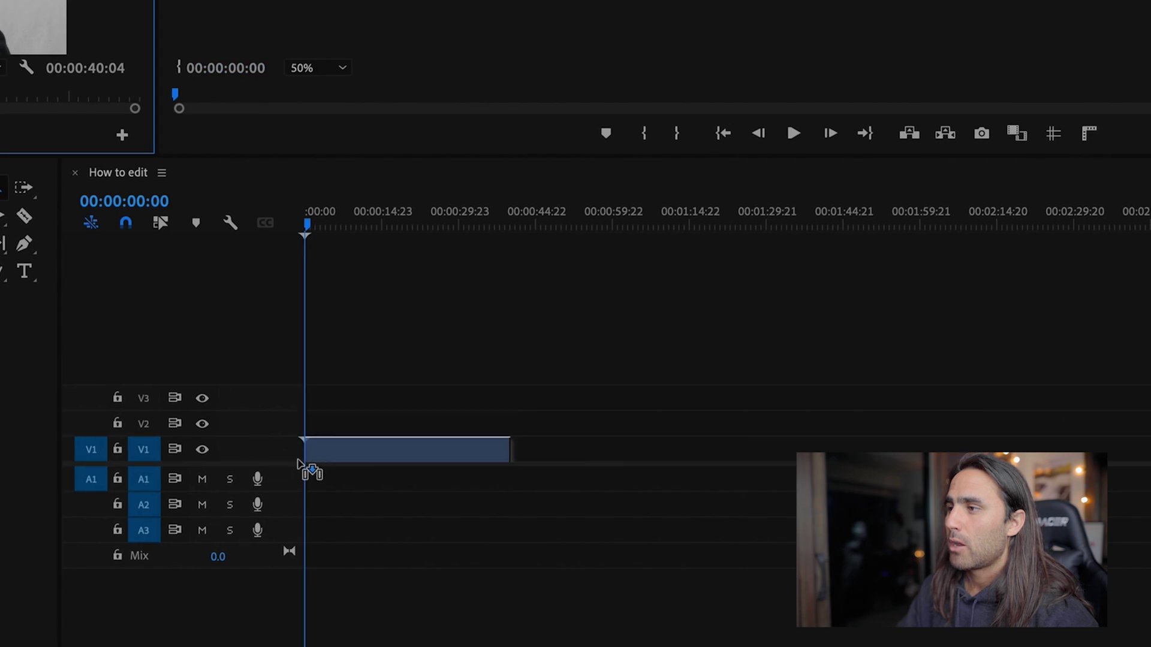
drag(298, 460, 298, 461)
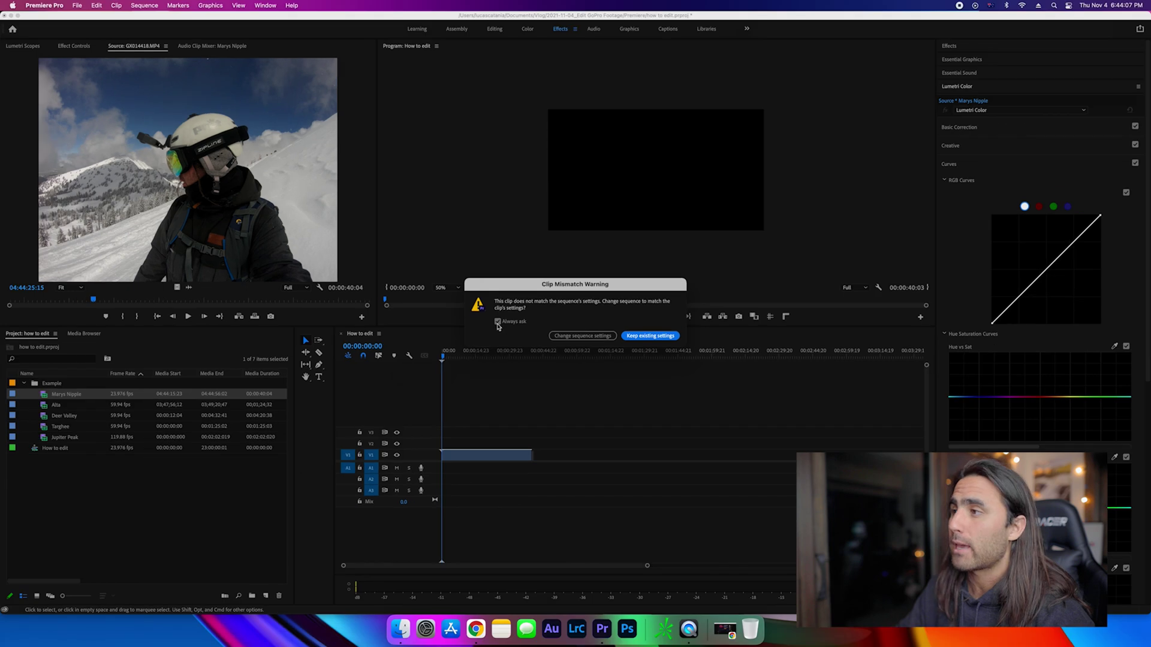
click(650, 336)
Step: Set the Scale of the Marys Nipple clip to 50 in its effect controls
drag(452, 357, 468, 355)
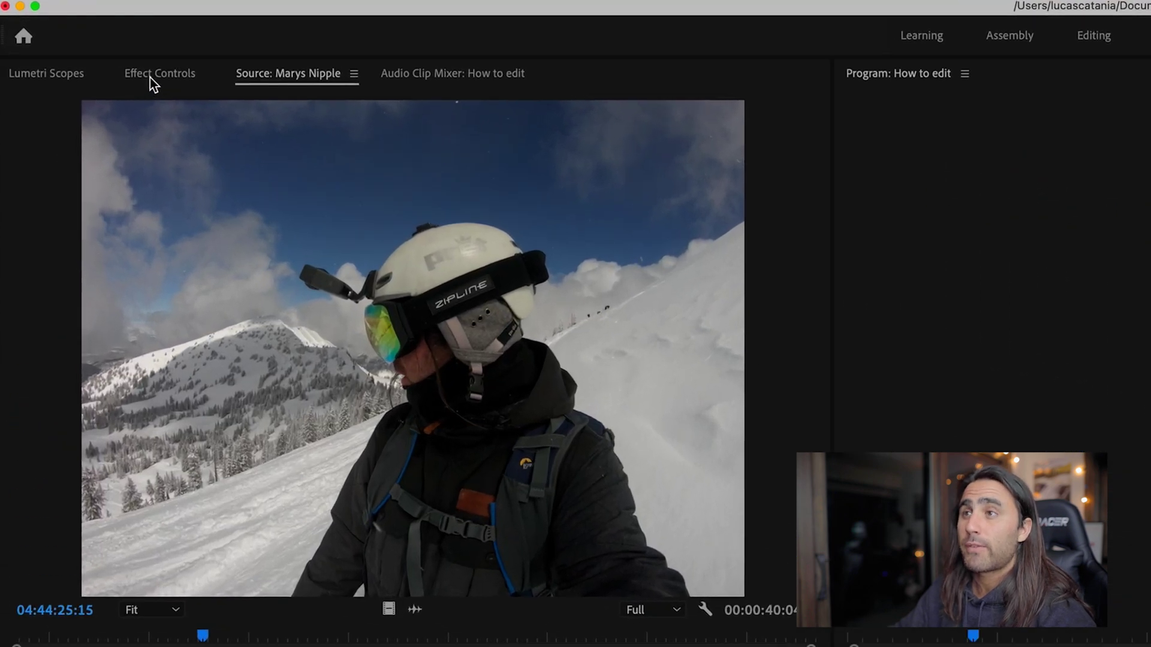
click(151, 75)
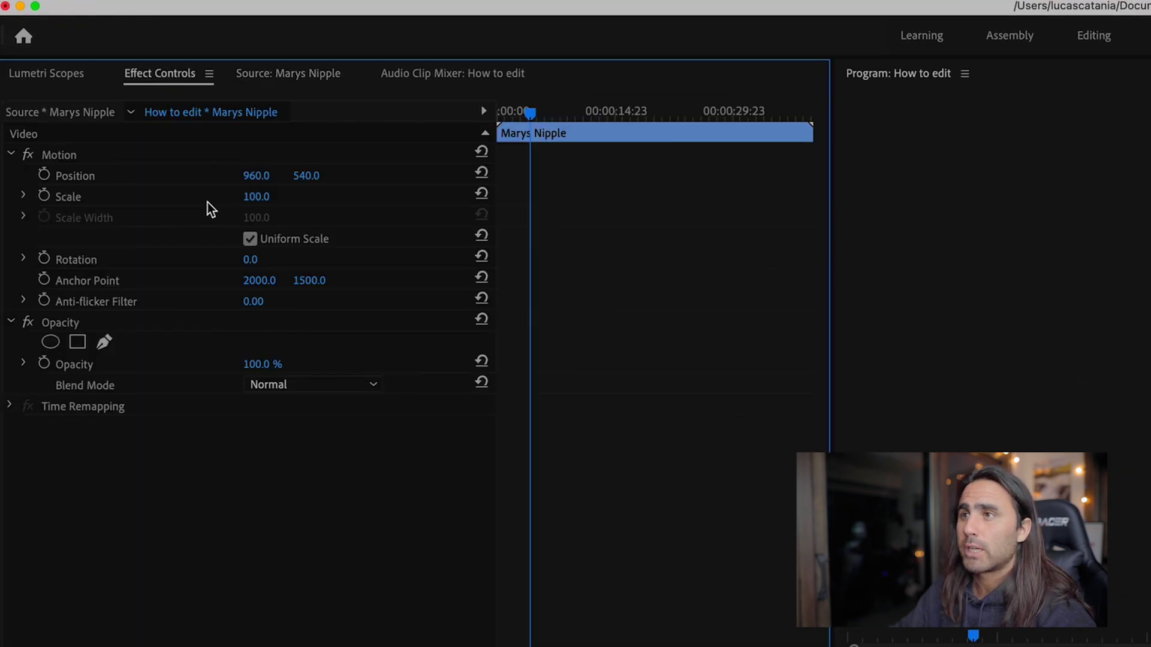
drag(275, 196, 252, 197)
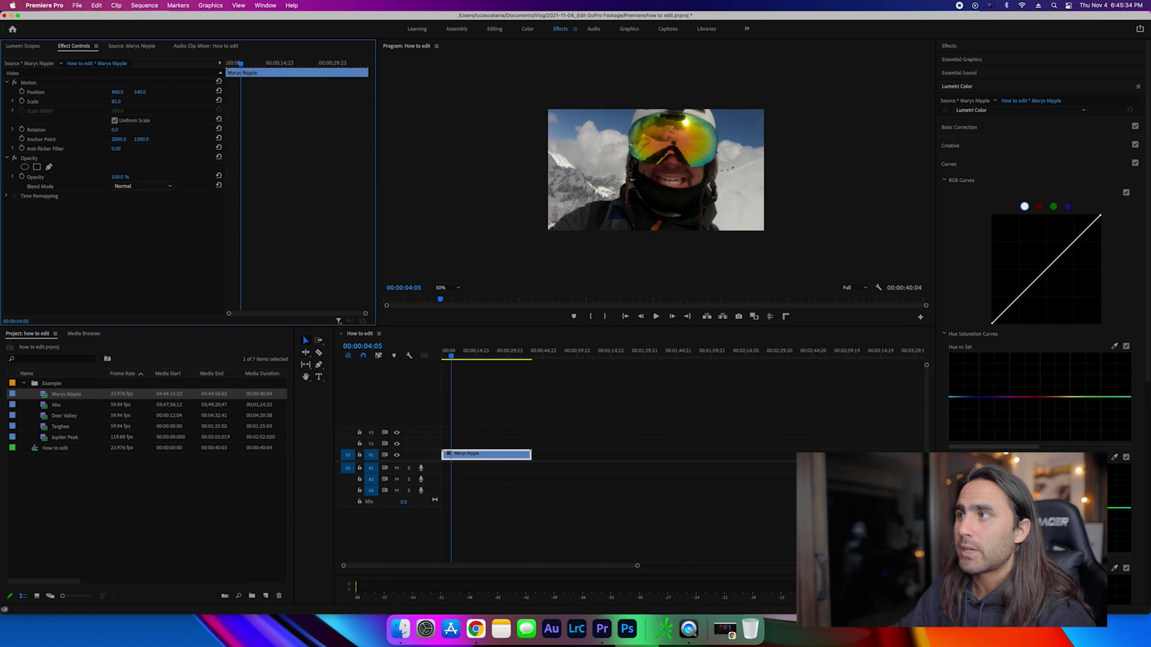
mouse_move(116, 102)
mouse_down()
mouse_move(84, 101)
mouse_move(105, 102)
mouse_up()
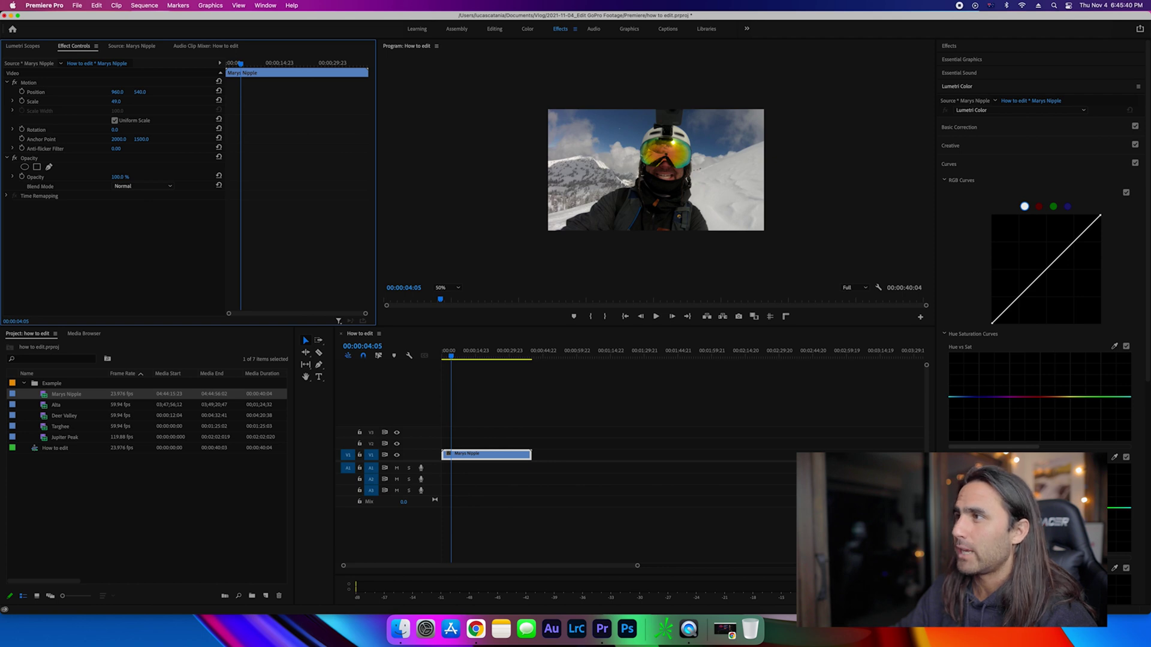
click(118, 102)
text(50)
key(Return)
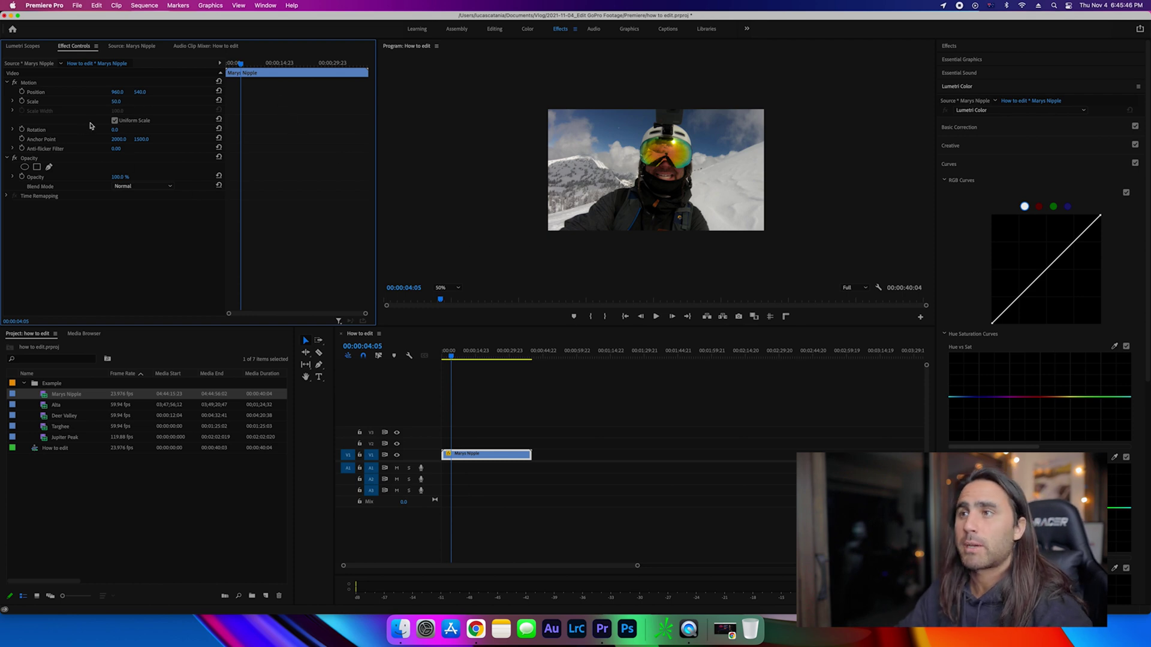
Step: Shift the clip's vertical Position to 471, checking the framing at different times and playing the clip back
drag(145, 96, 248, 92)
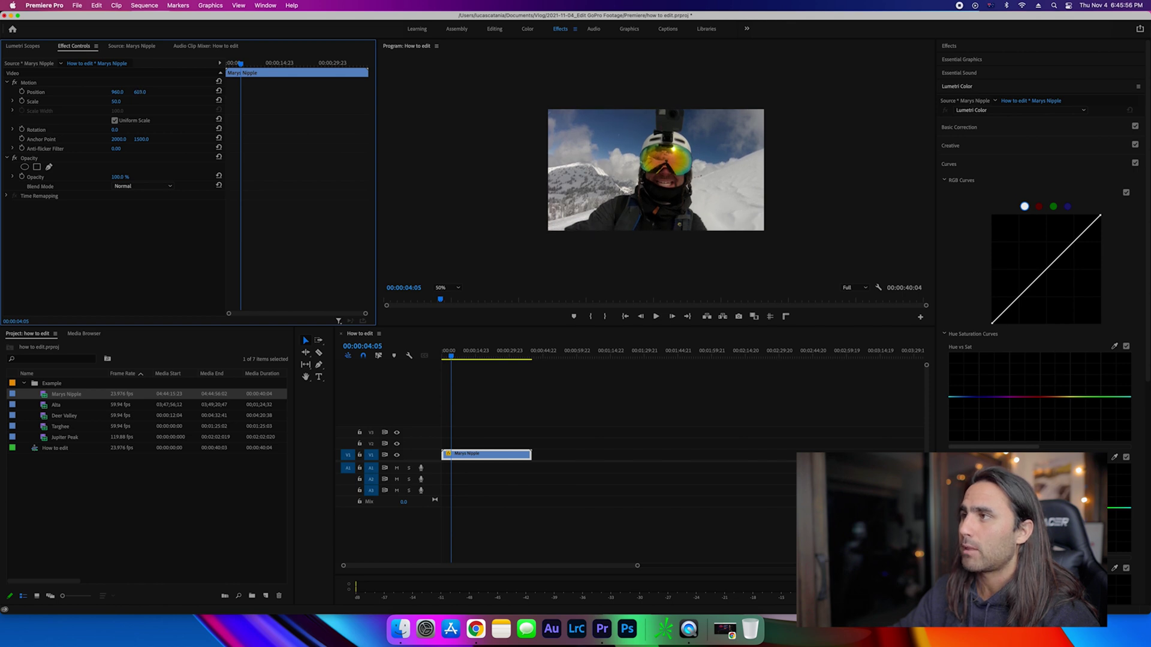
drag(450, 356, 486, 356)
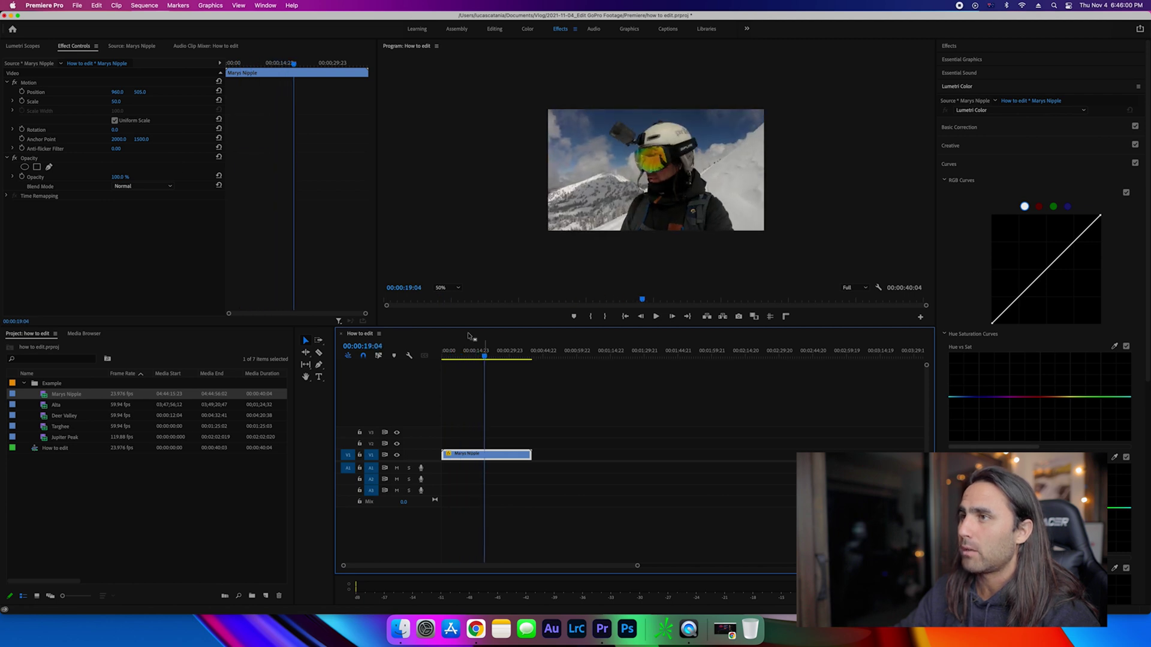
click(142, 92)
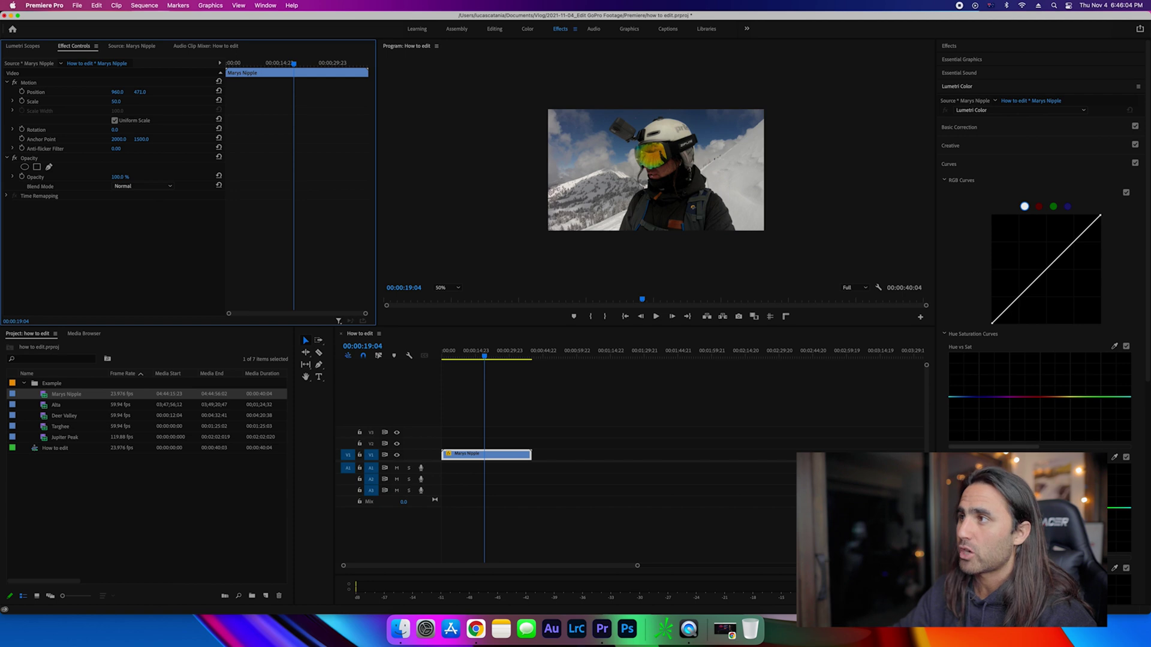
click(455, 356)
key(space)
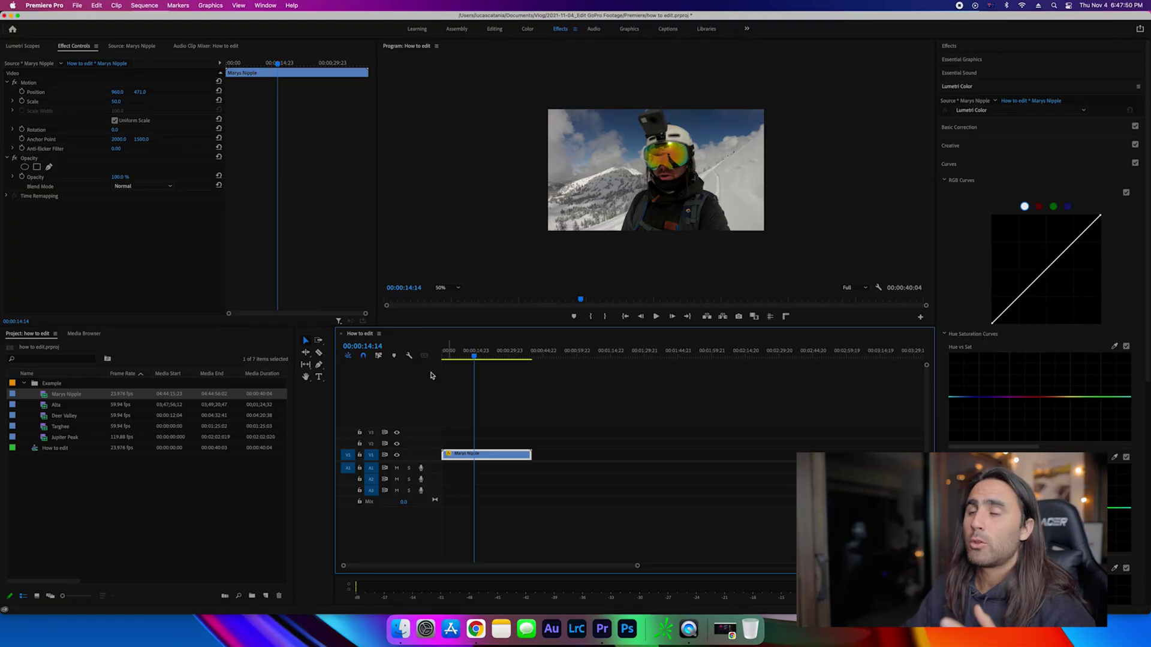
Step: Show the Lumetri Scopes for the clip
click(22, 46)
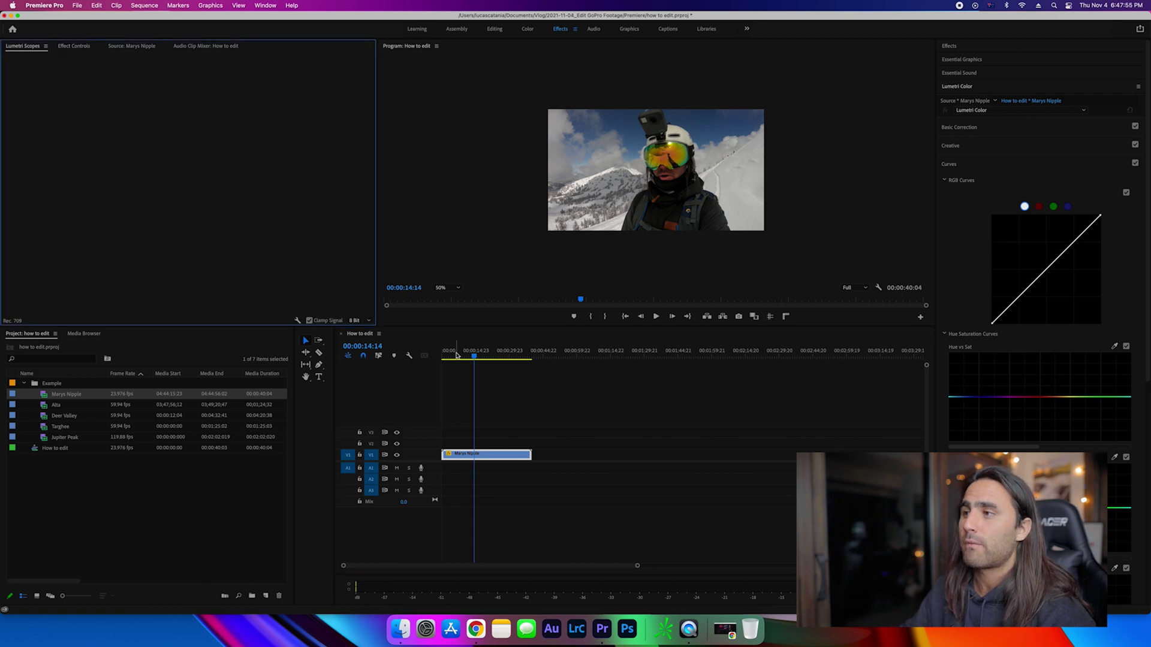
click(265, 8)
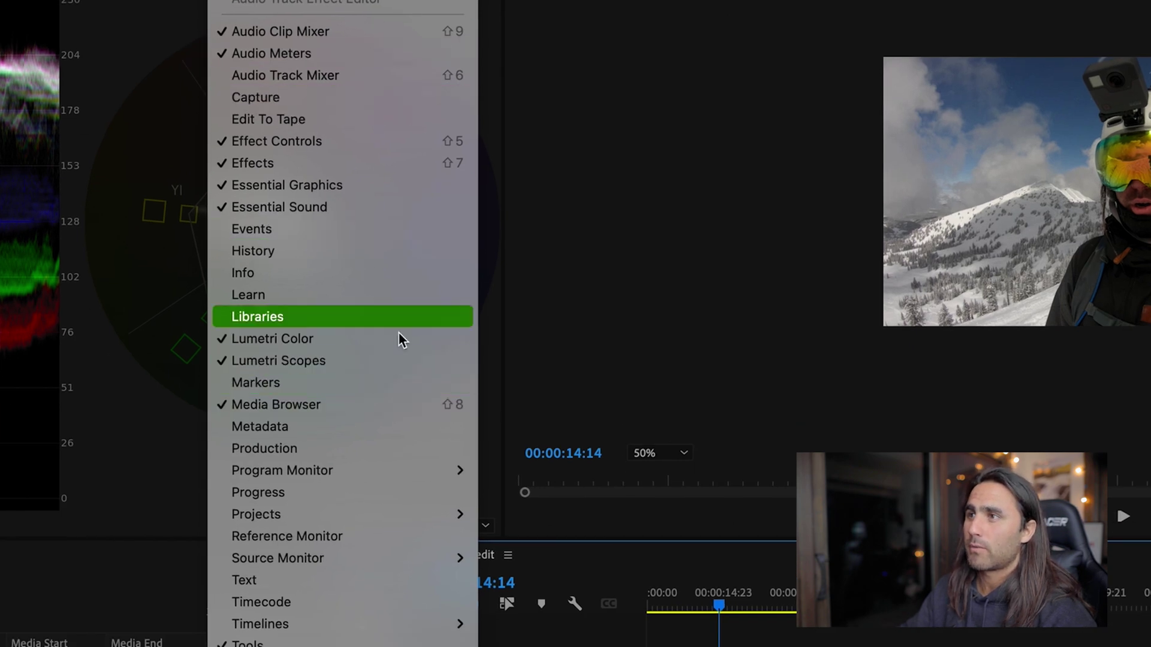
click(348, 361)
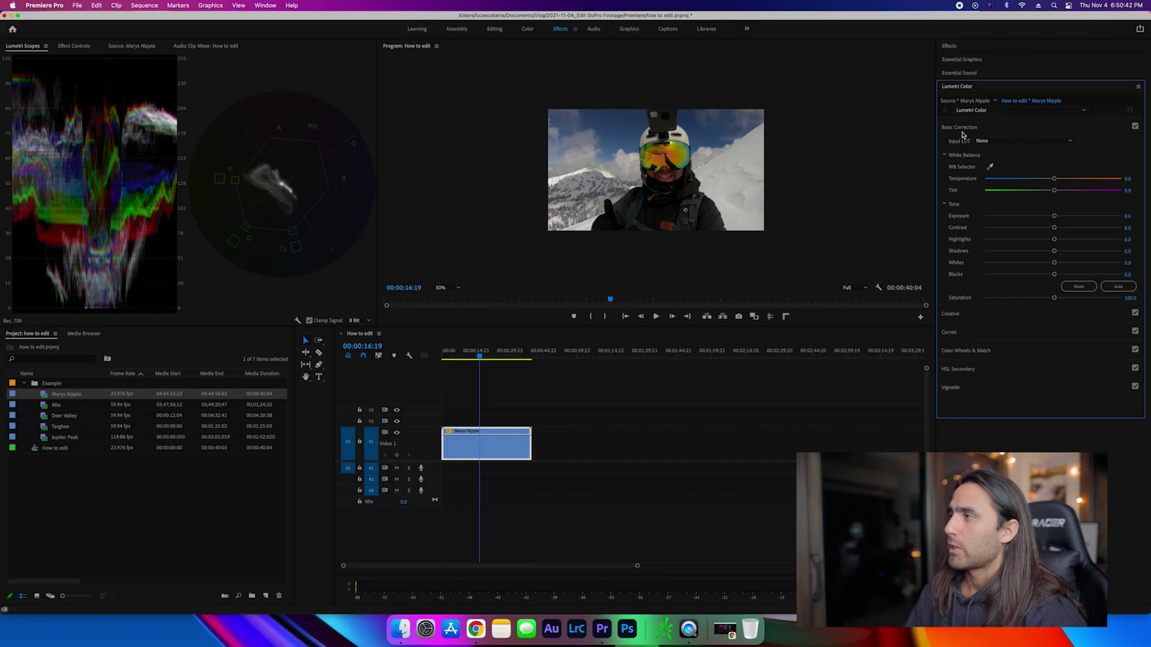
click(961, 128)
click(971, 164)
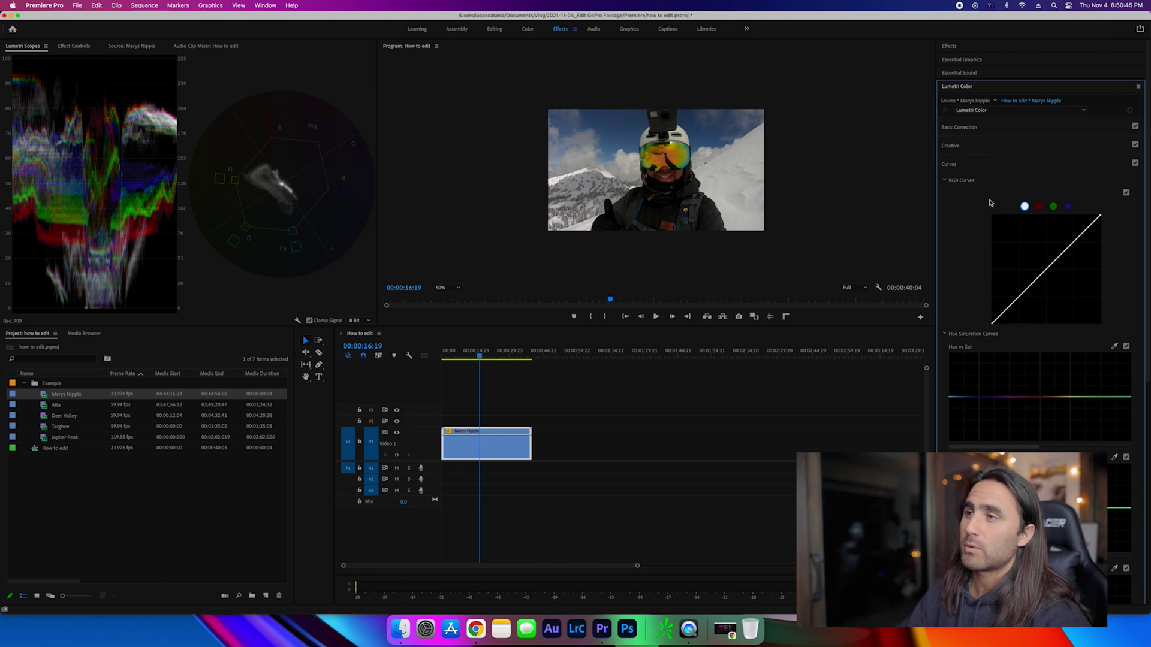
click(264, 5)
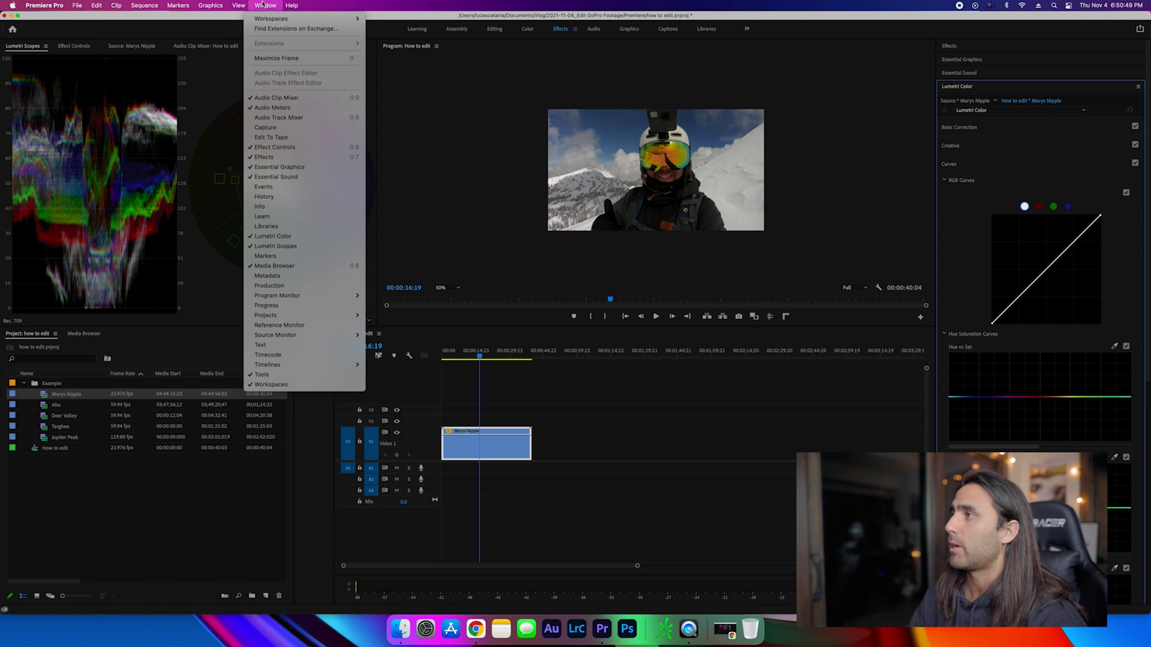
click(722, 79)
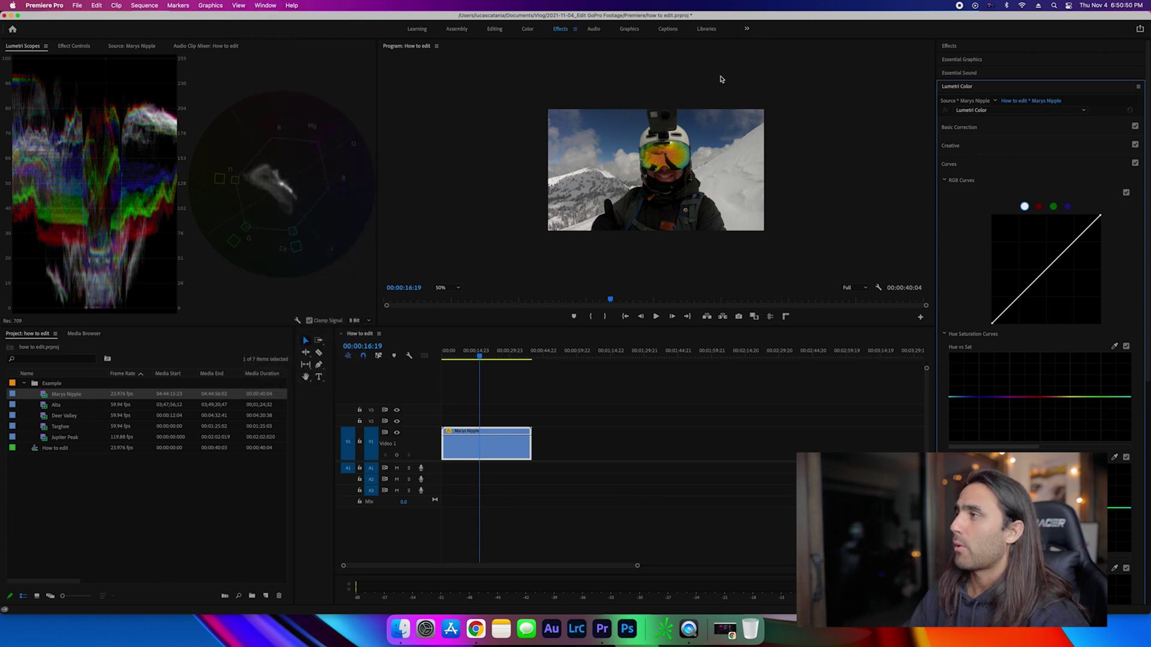
click(983, 165)
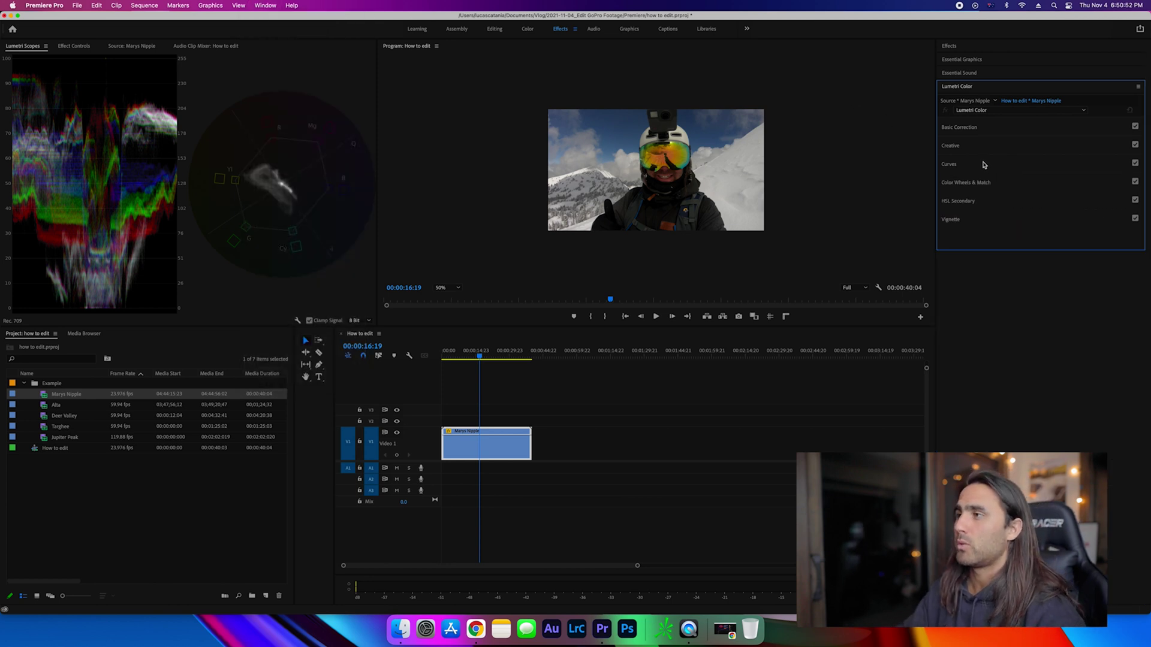
Step: Expand Basic Correction and adjust the clip's Whites to about 40.3, judging the level on the scopes
click(966, 129)
drag(1054, 264, 993, 270)
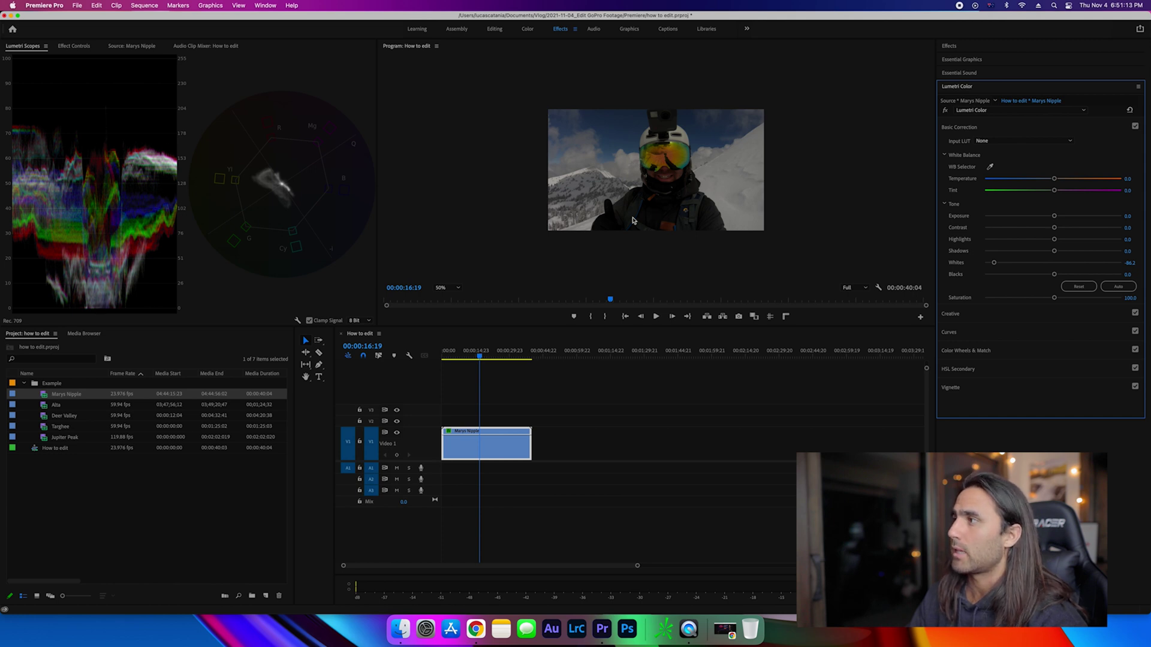
drag(994, 262, 1065, 259)
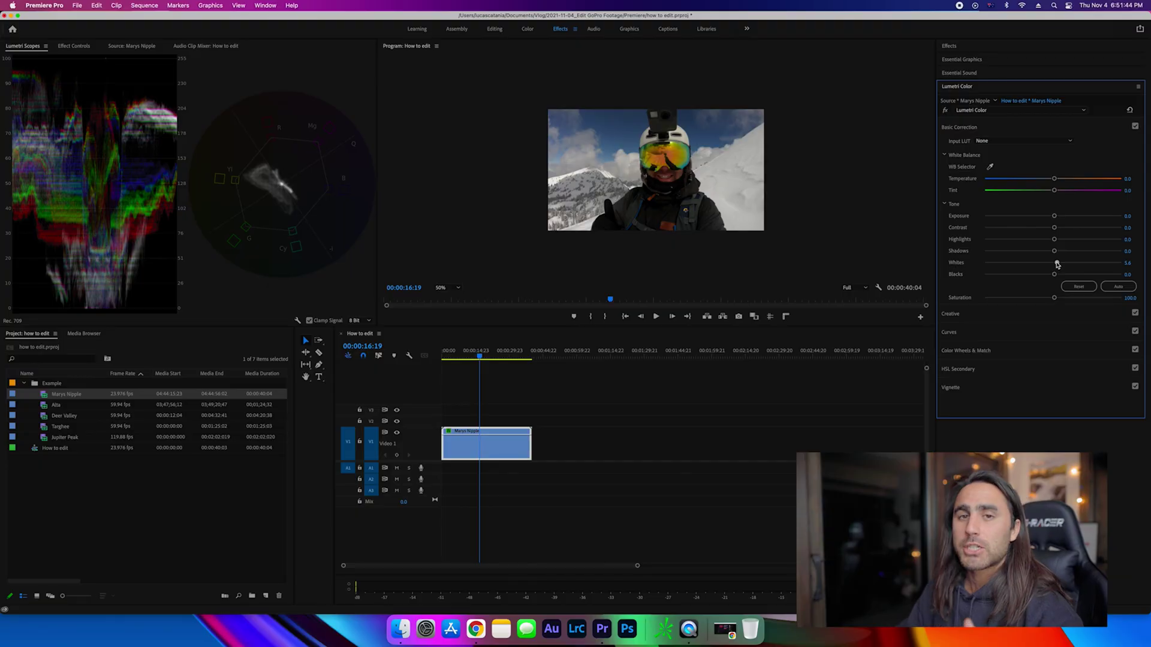
drag(1057, 264, 1058, 263)
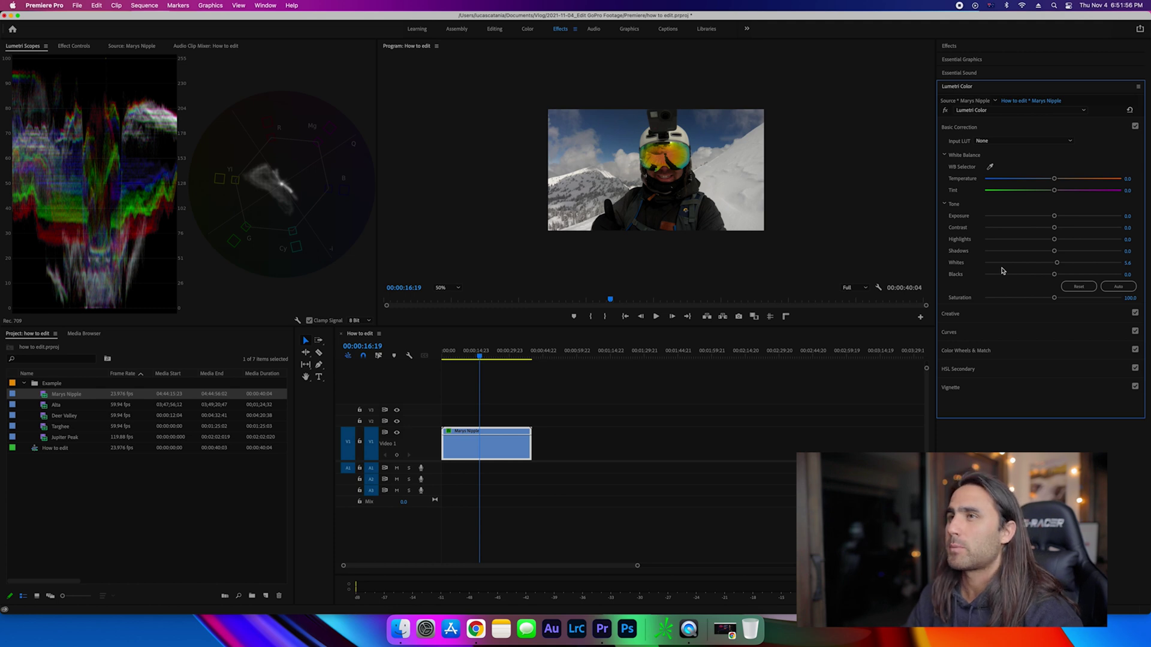
drag(1057, 263, 1091, 269)
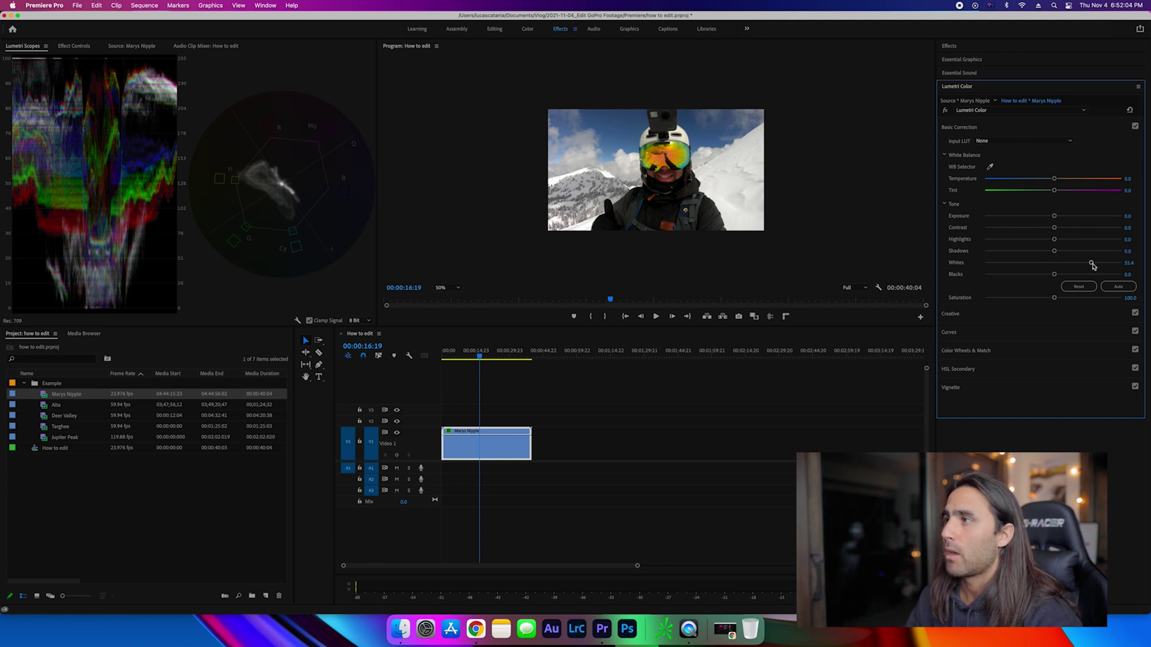
drag(1092, 264, 1082, 268)
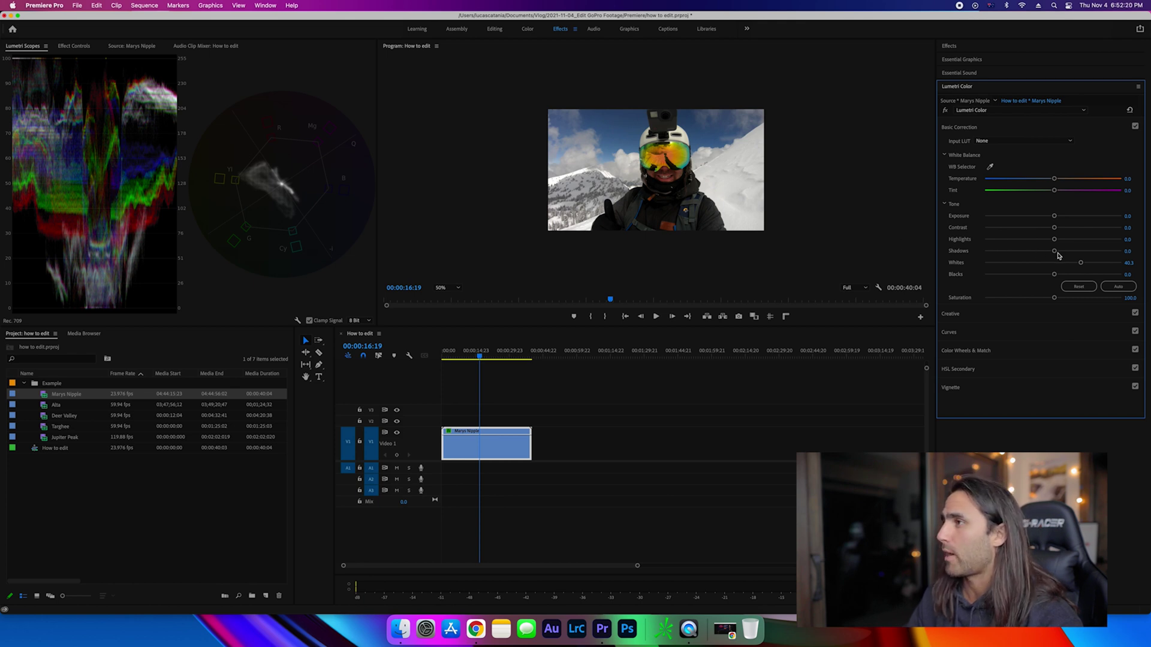
Step: Raise the clip's Shadows to about 36.4
drag(1055, 251, 1098, 246)
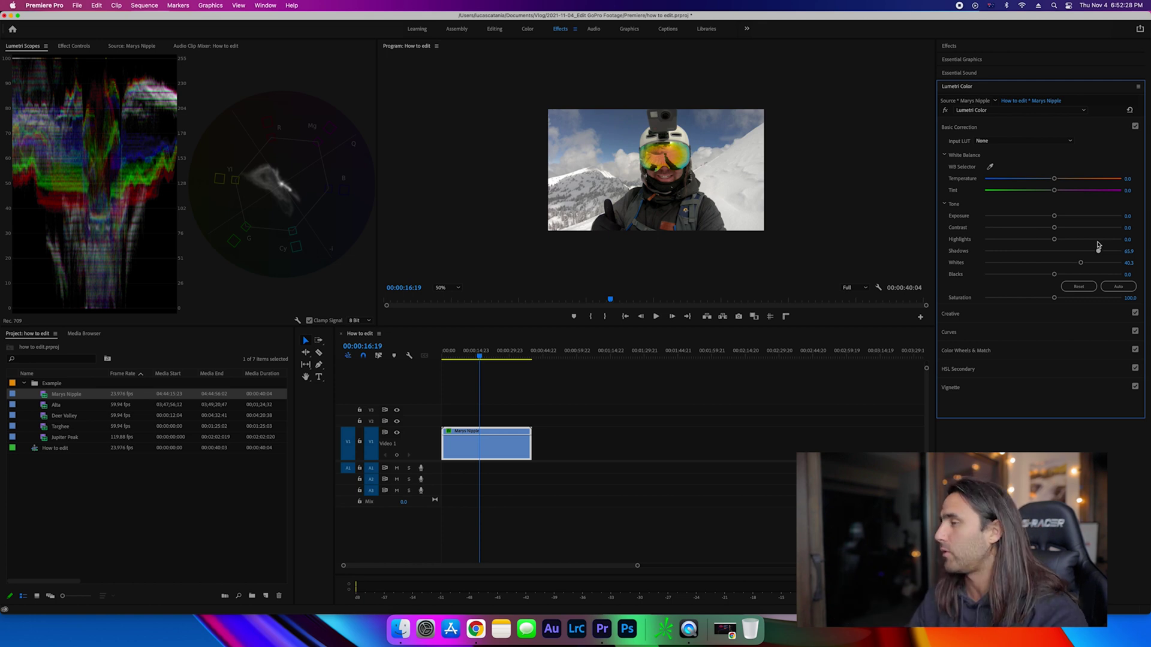
drag(1098, 246, 1072, 248)
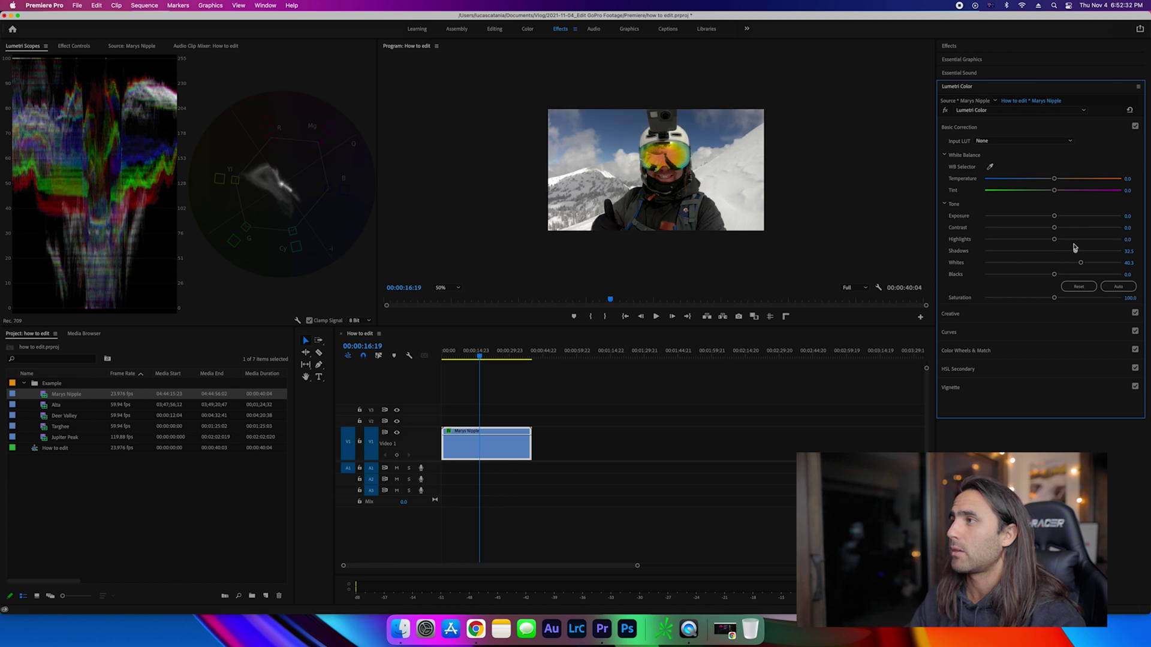
drag(1072, 248, 1077, 245)
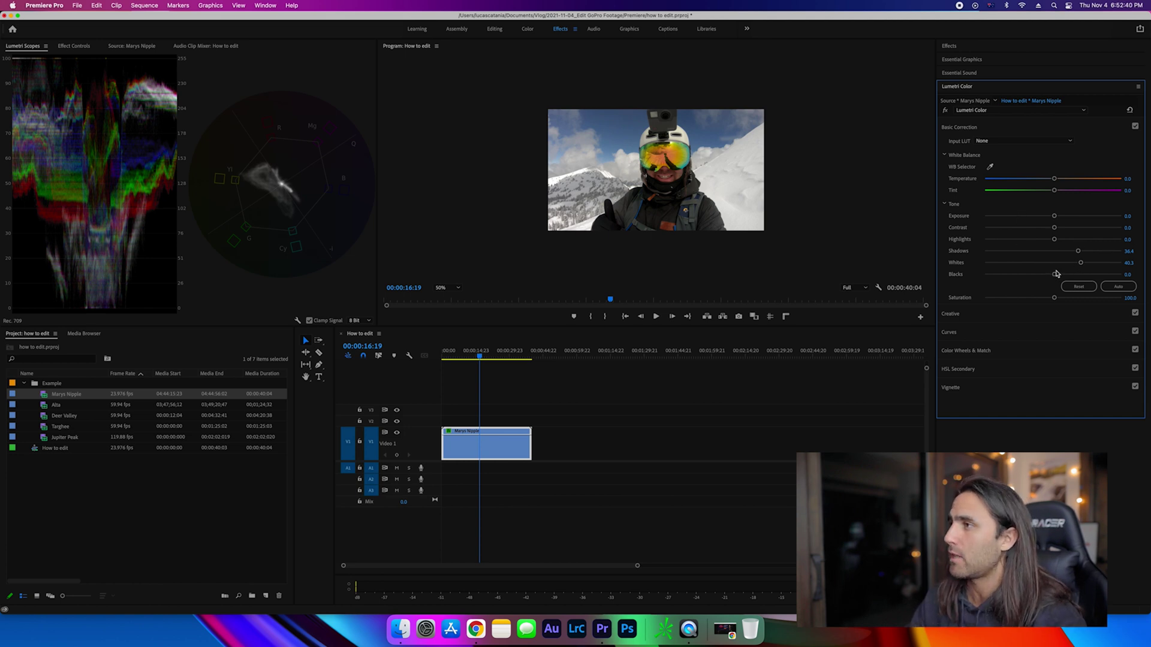
Step: Lower the clip's Blacks slightly and raise its Contrast to about 33
drag(1054, 275, 1052, 275)
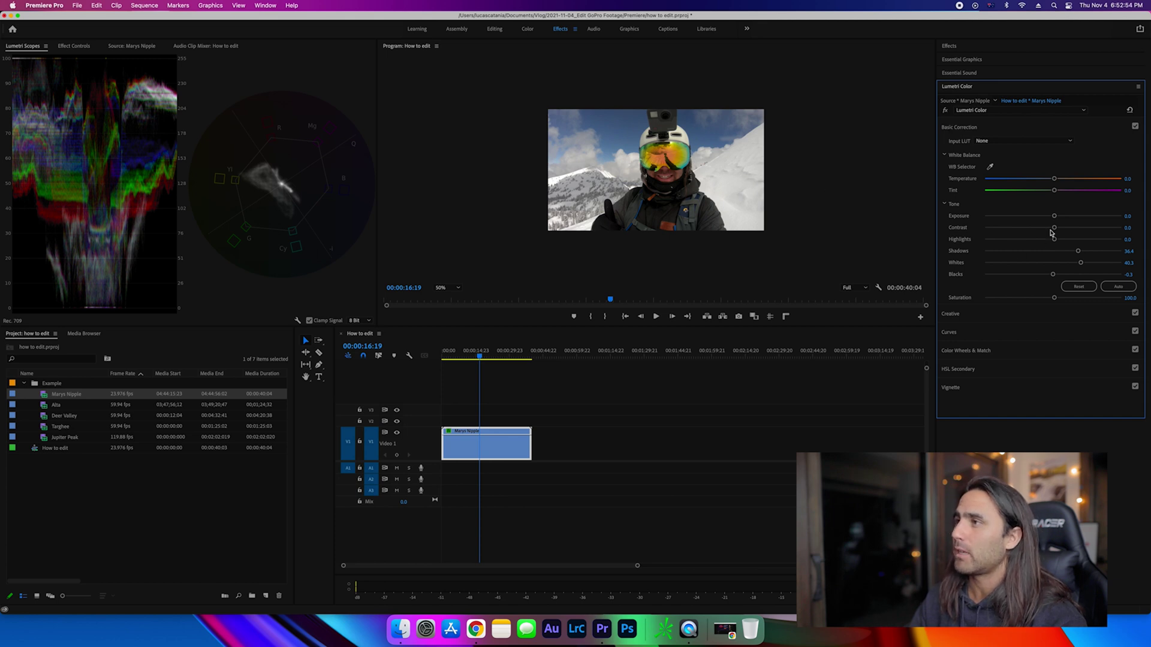
drag(1053, 230, 1076, 229)
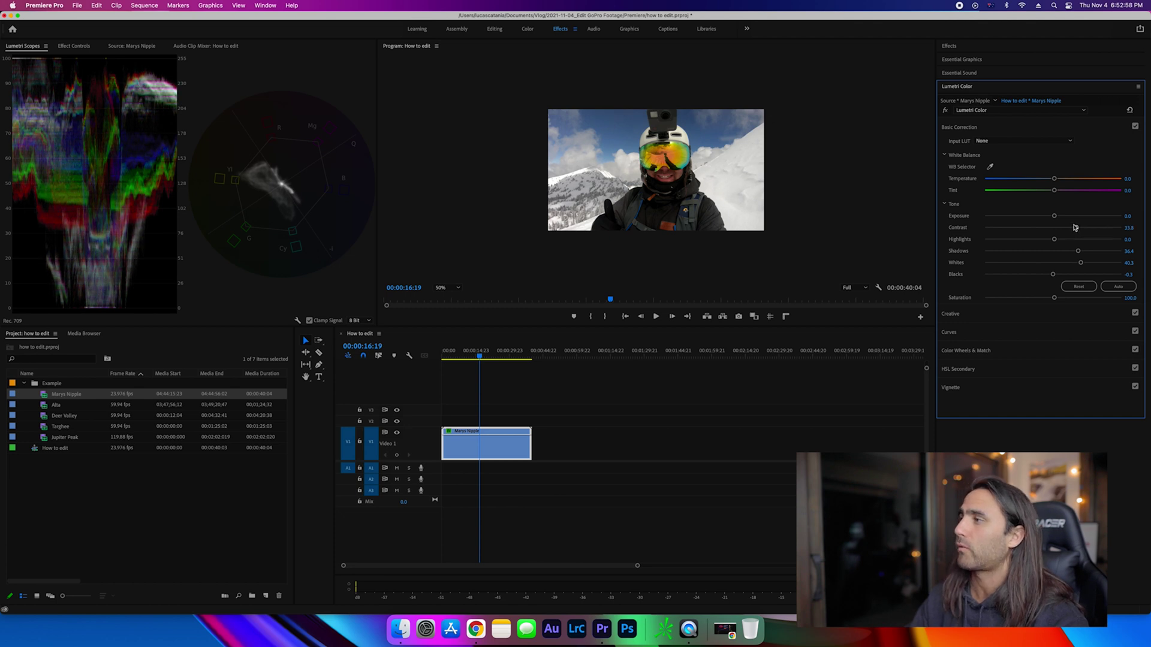
Step: Compare the clip with and without the Lumetri Color correction
click(945, 111)
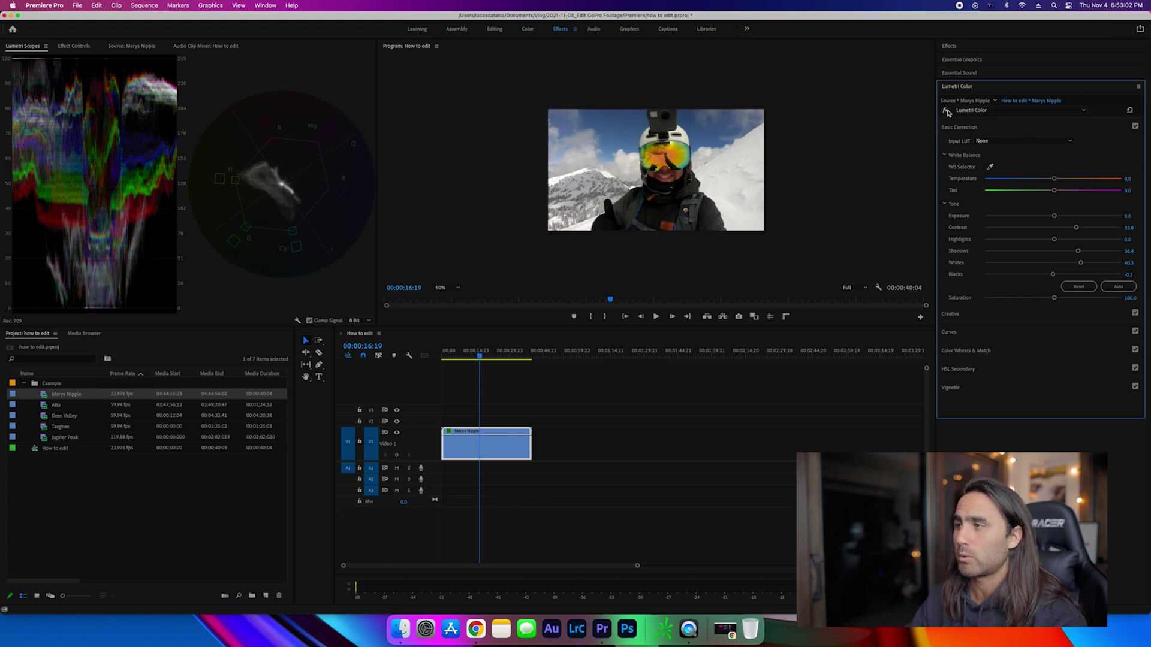
click(946, 111)
click(946, 111)
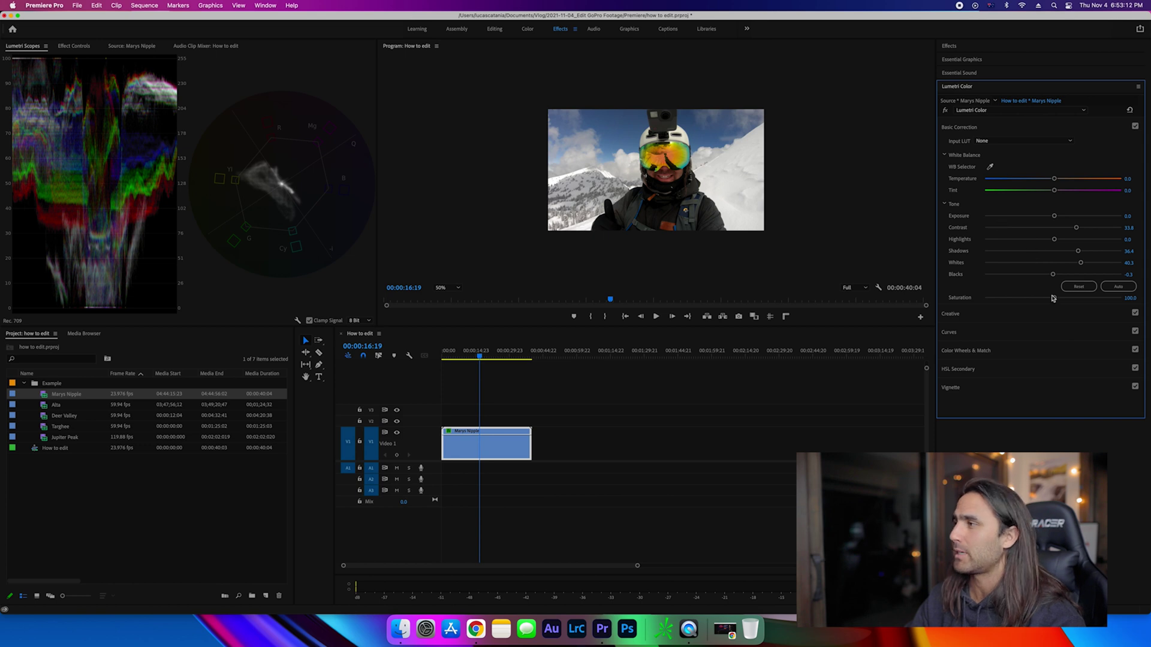
Step: Raise the clip's Saturation to about 141 in Basic Correction and check the look further along the clip
drag(1056, 300, 1080, 303)
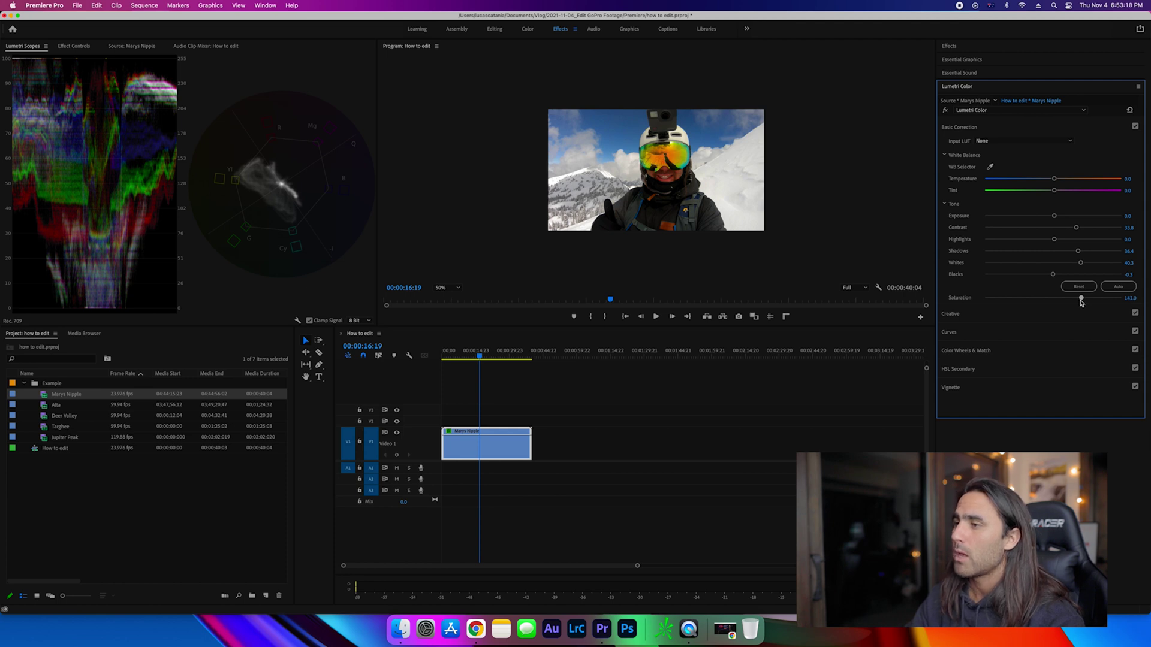
click(481, 357)
mouse_move(481, 357)
mouse_down()
mouse_move(465, 360)
mouse_move(497, 363)
mouse_up()
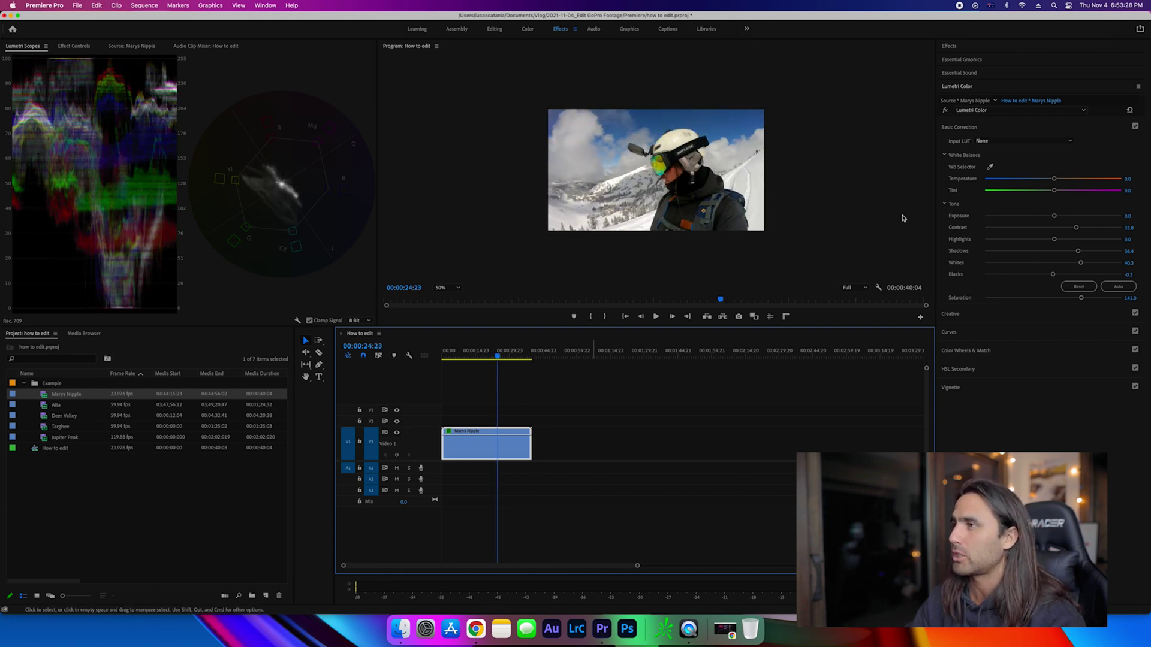
Step: Cool the clip's Temperature to about -4.3 and compare the image with and without Lumetri Color
click(495, 360)
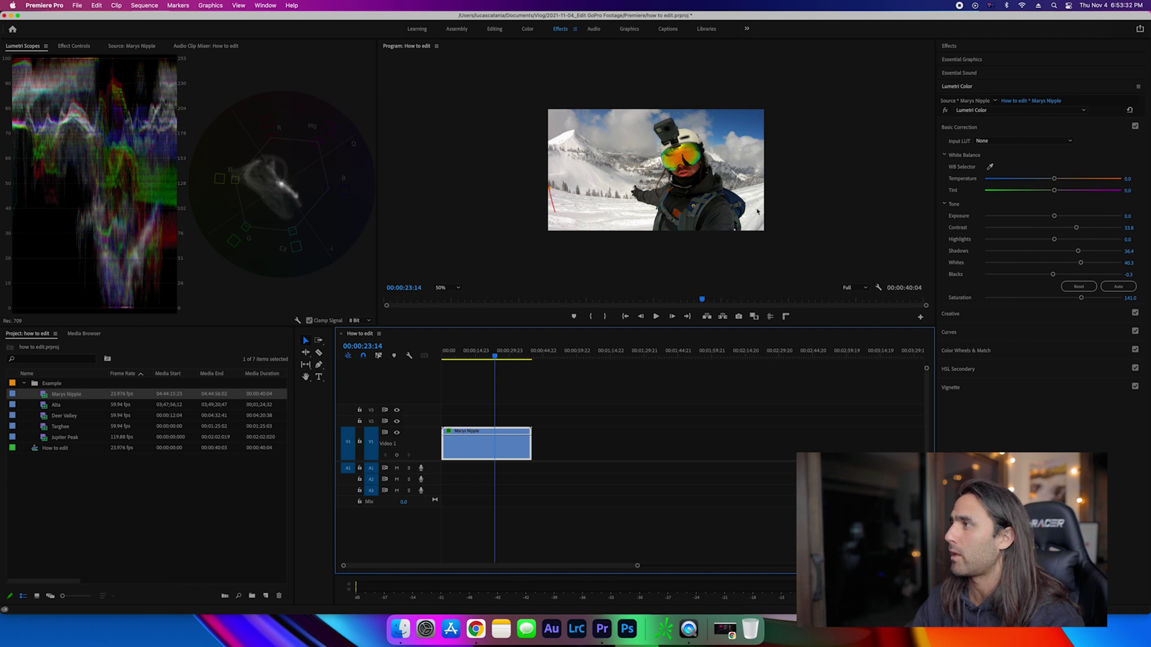
click(1050, 181)
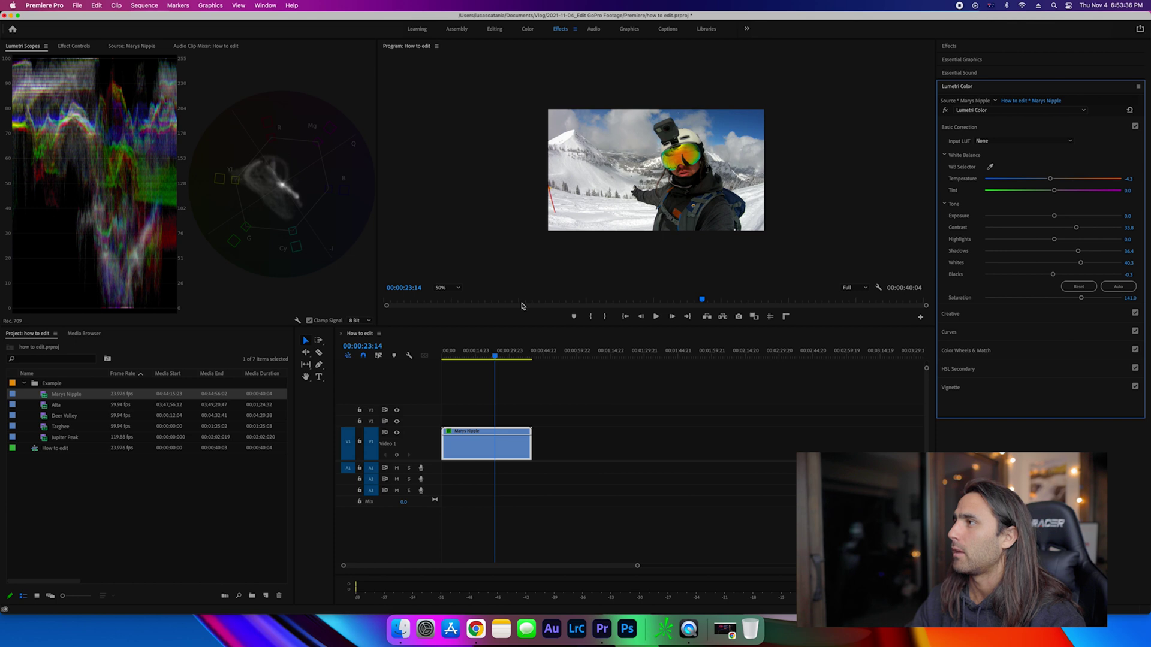
click(946, 110)
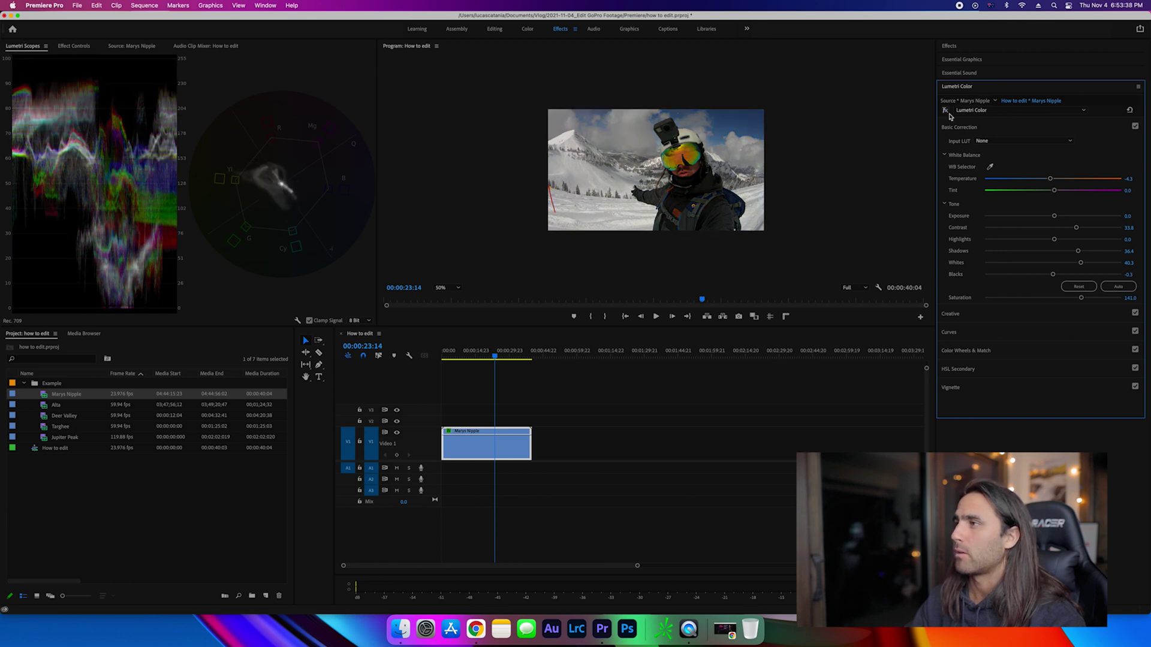
click(945, 110)
Step: Collapse Basic Correction, expand Creative and raise the clip's Sharpen to about 30
click(956, 127)
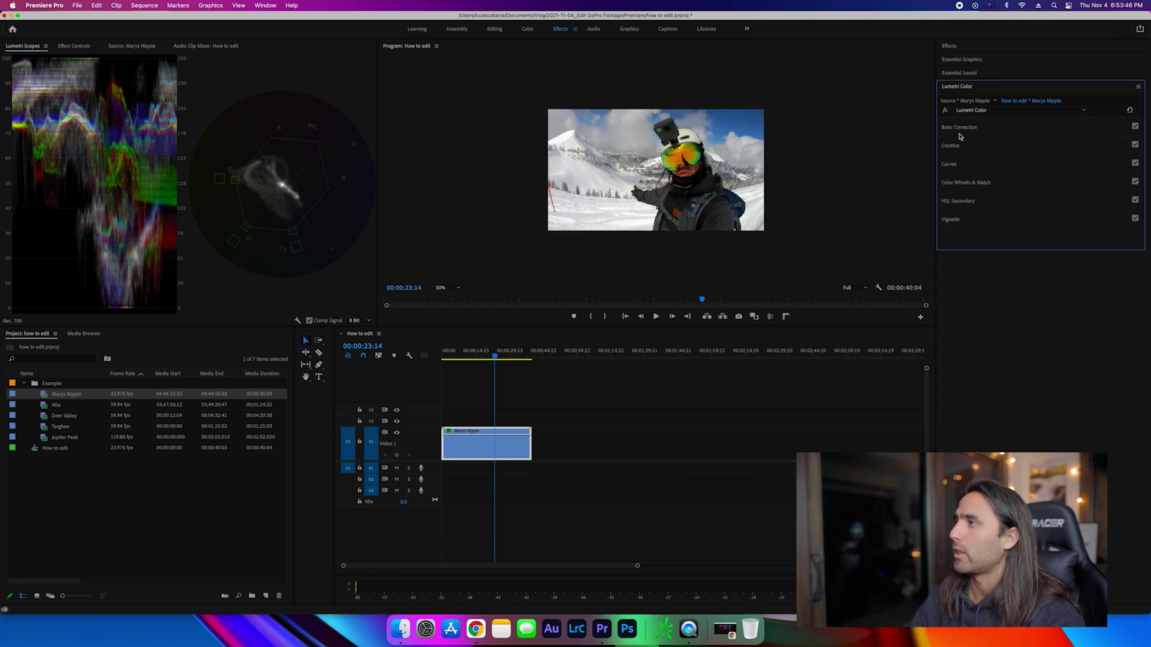
click(959, 146)
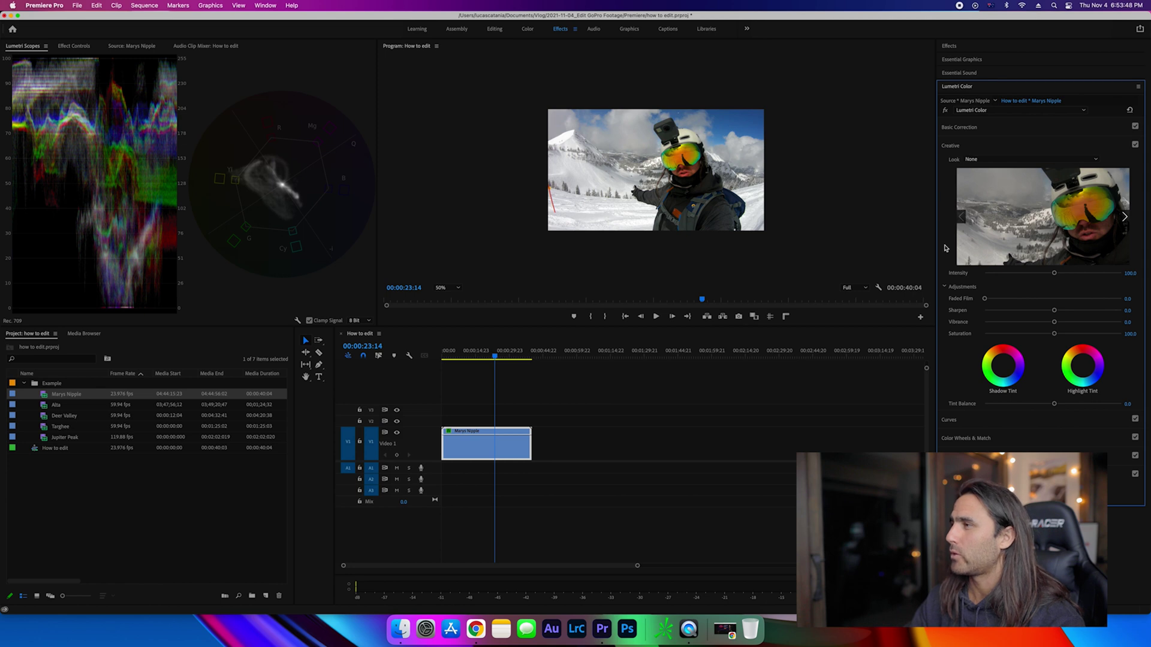
drag(1067, 311, 1071, 312)
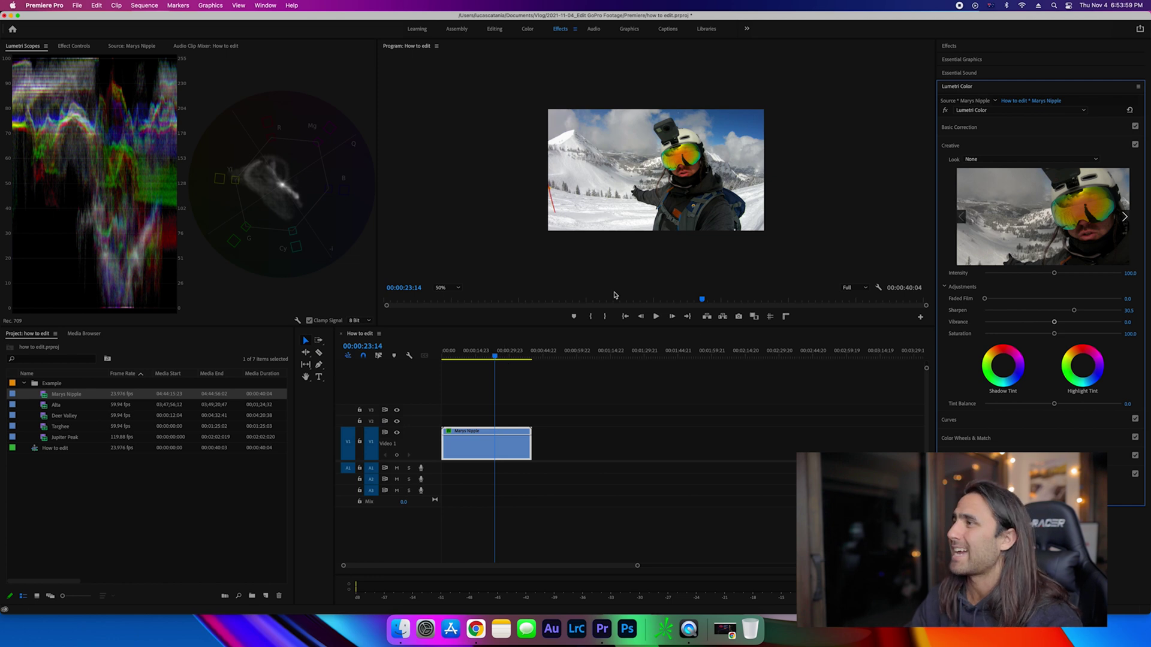
Step: Replace the Creative section with Curves and try shifting the white and black end points of the RGB curve
click(959, 144)
click(965, 164)
scroll(952, 264, down, 2)
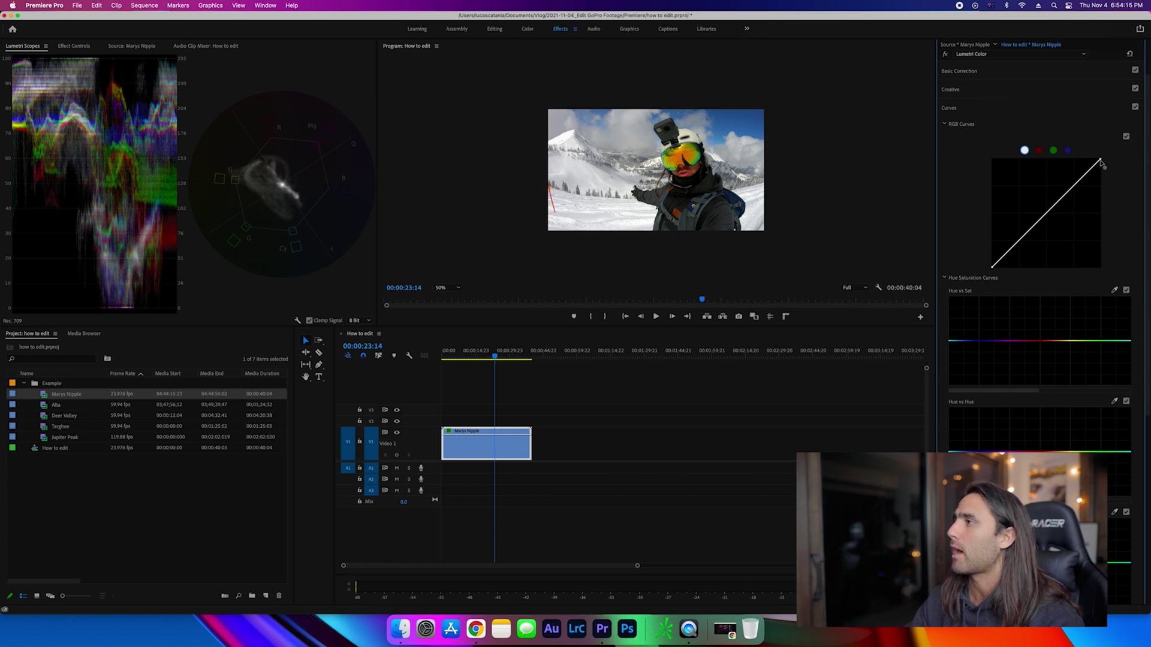
mouse_move(1101, 161)
mouse_down()
mouse_move(1022, 157)
mouse_move(1027, 147)
mouse_move(1104, 159)
mouse_move(1117, 226)
mouse_move(1101, 160)
mouse_up()
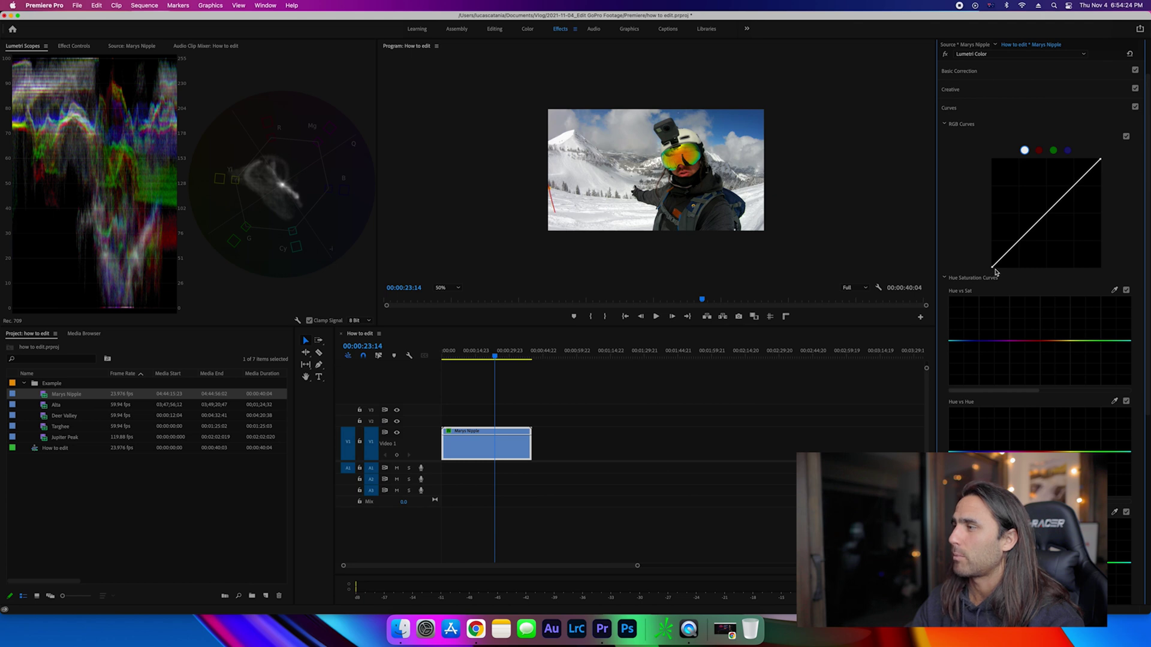
drag(996, 272, 996, 271)
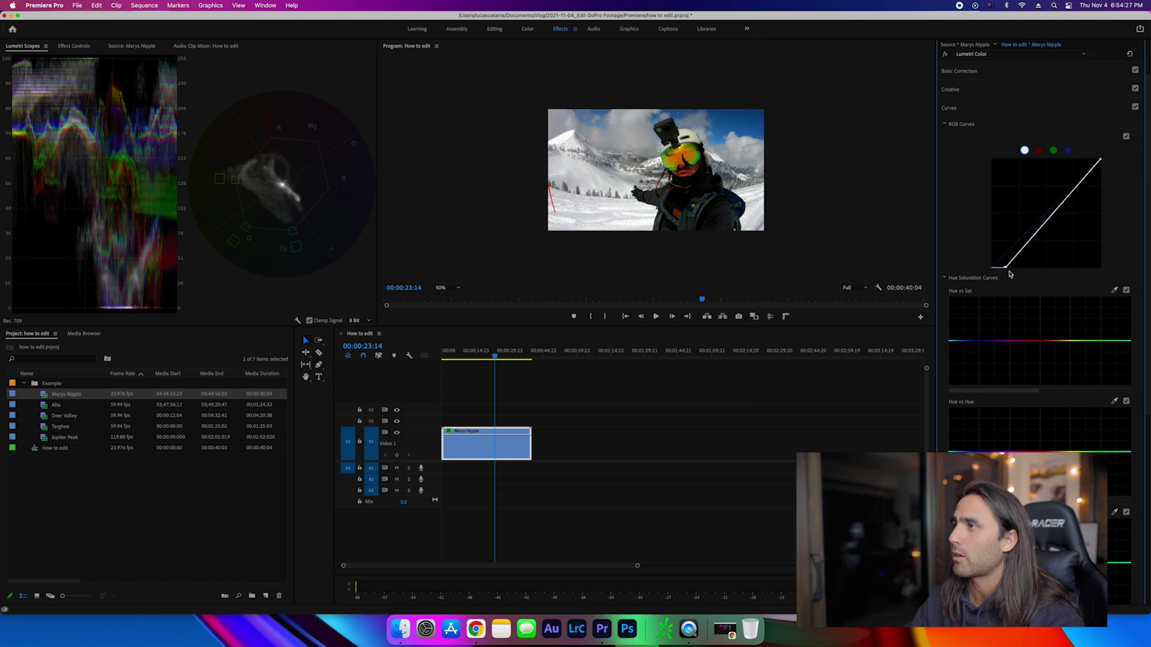
drag(1000, 273, 893, 211)
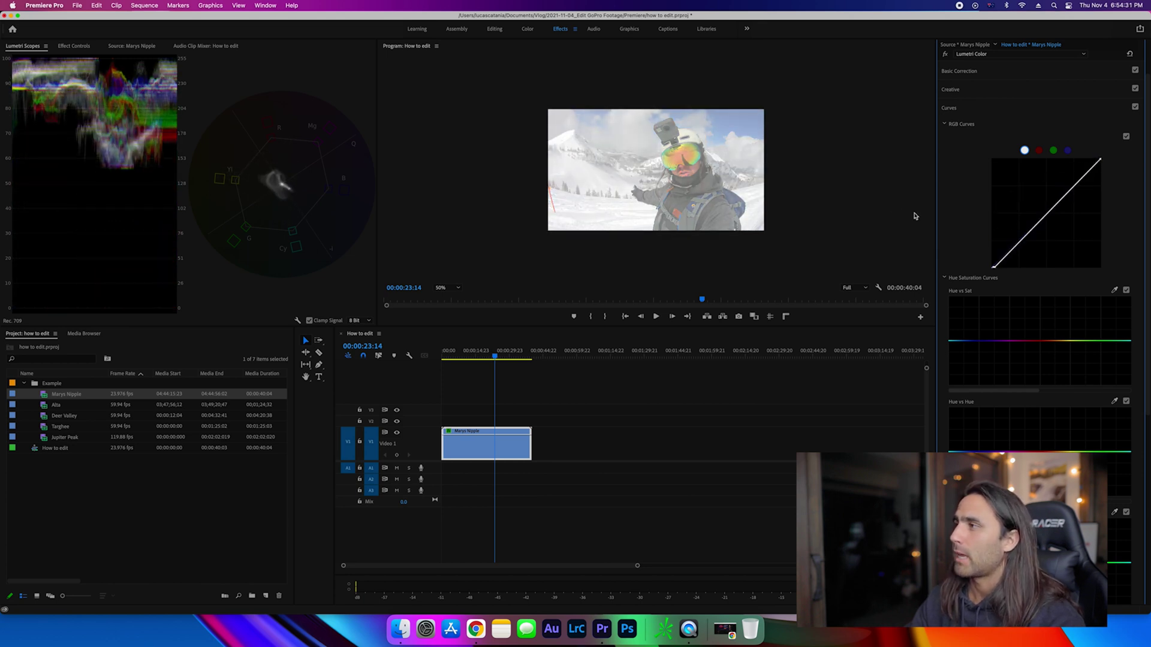
Step: Shape the RGB curve into a gentle S by raising a highlights point and slightly lowering a shadows point
double_click(1043, 195)
drag(1070, 198, 1070, 188)
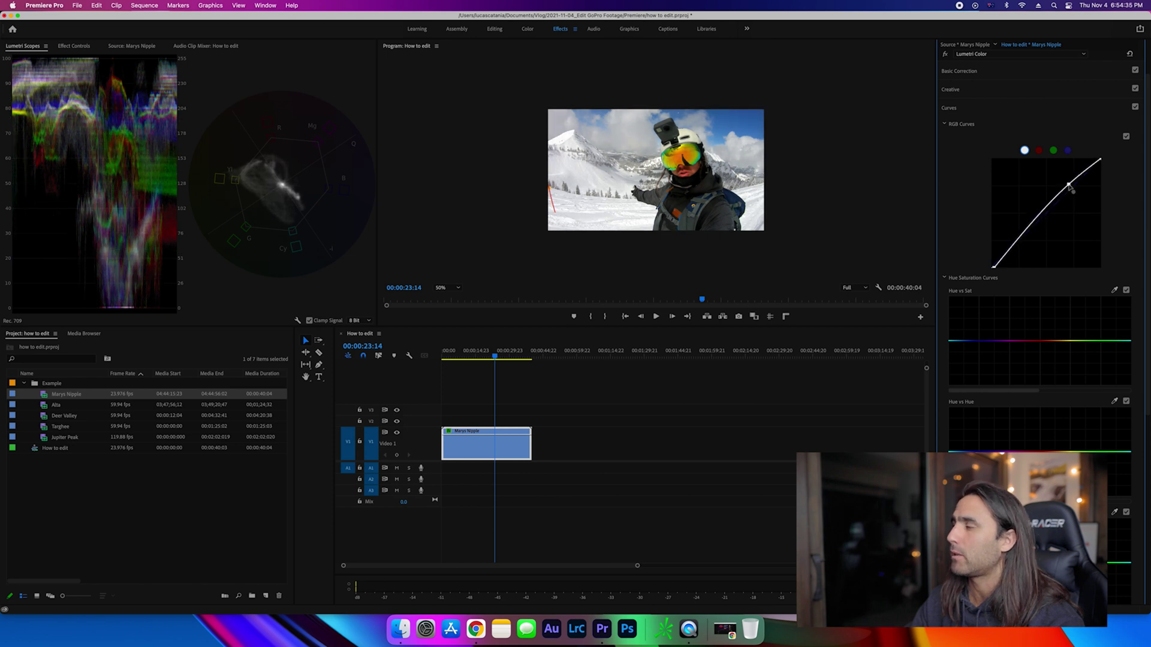
drag(1010, 254, 1012, 254)
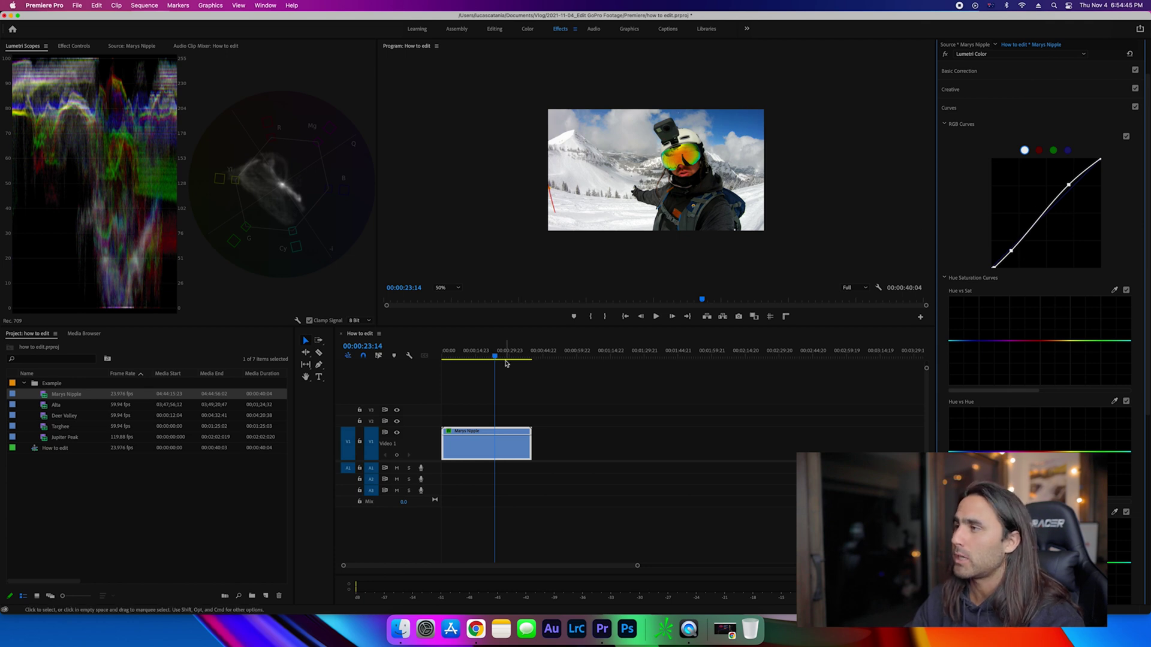
Step: Check a nearby frame and compare the image with the RGB Curves switched off and on
mouse_move(503, 358)
mouse_down()
mouse_move(477, 358)
mouse_move(493, 359)
mouse_up()
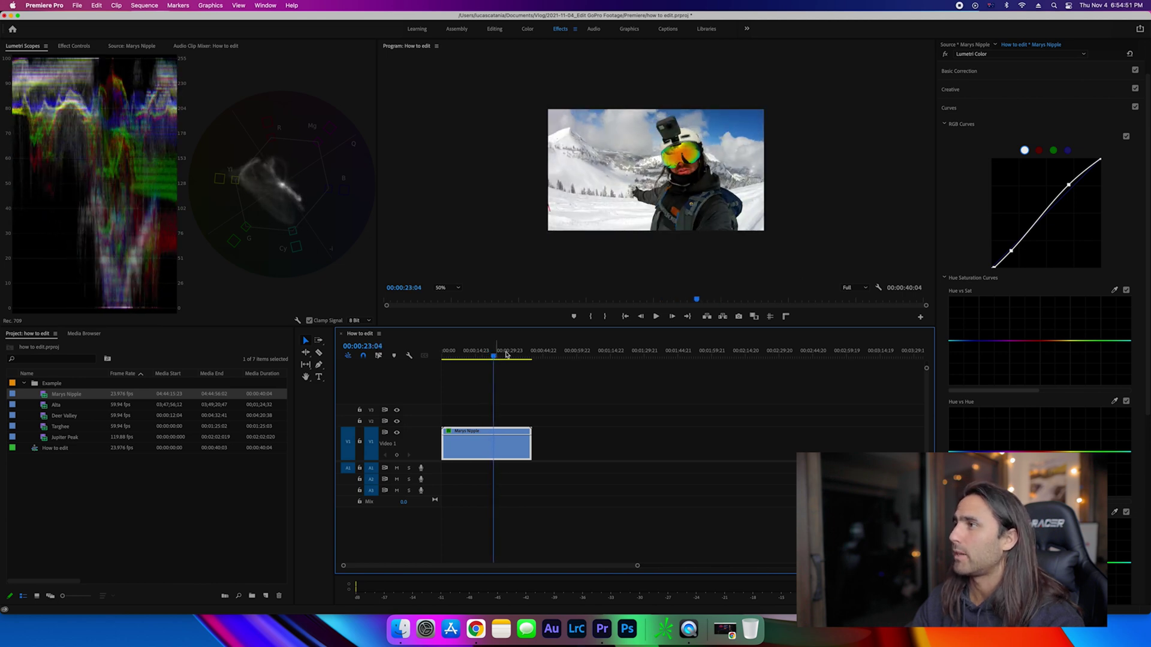
click(1126, 138)
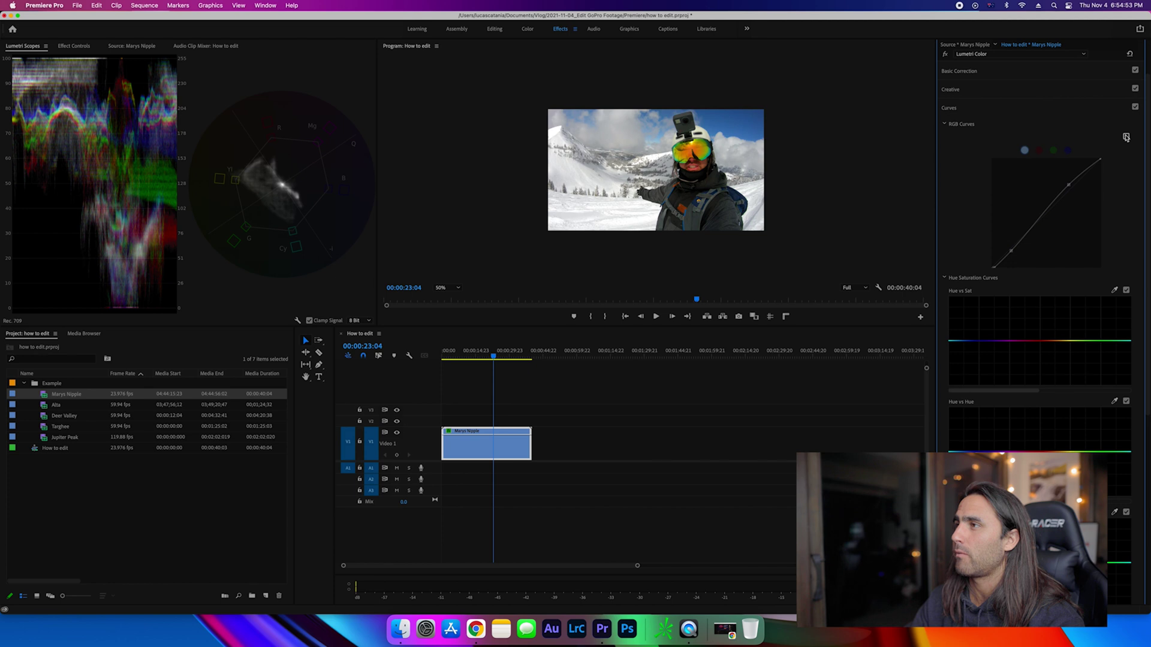
click(1126, 138)
click(1126, 138)
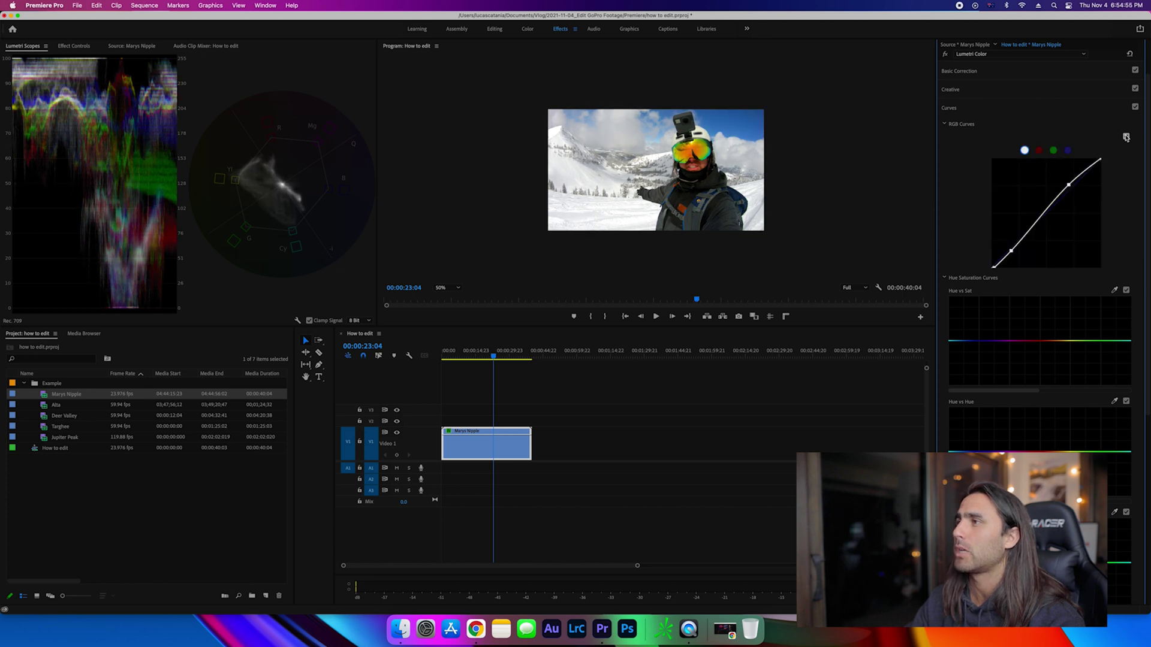
click(1126, 137)
click(1126, 137)
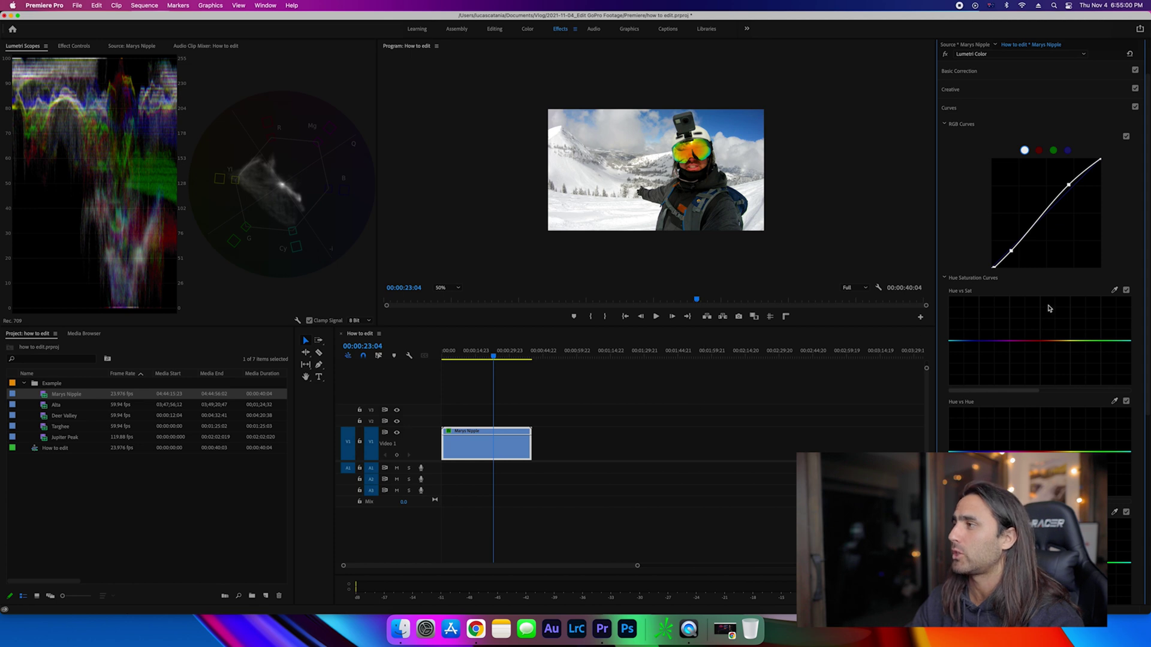
Step: Isolate the orange-red hue on the Hue vs Sat curve, test its extremes, and settle on a slight saturation reduction
scroll(1049, 313, down, 2)
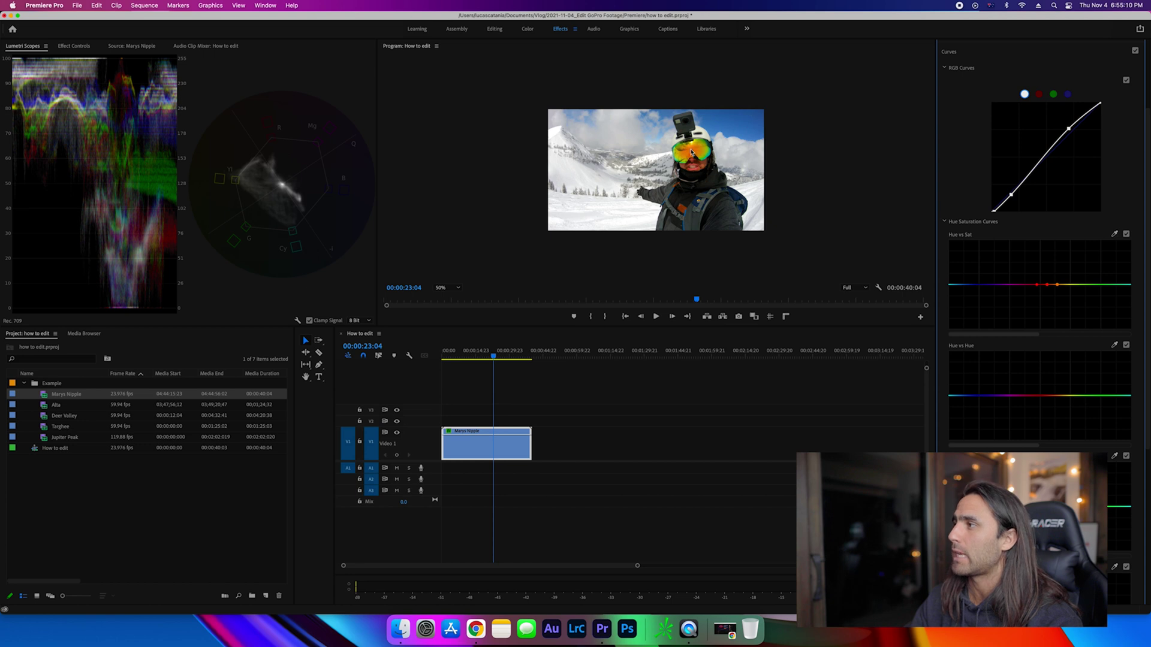
drag(1047, 286, 1049, 335)
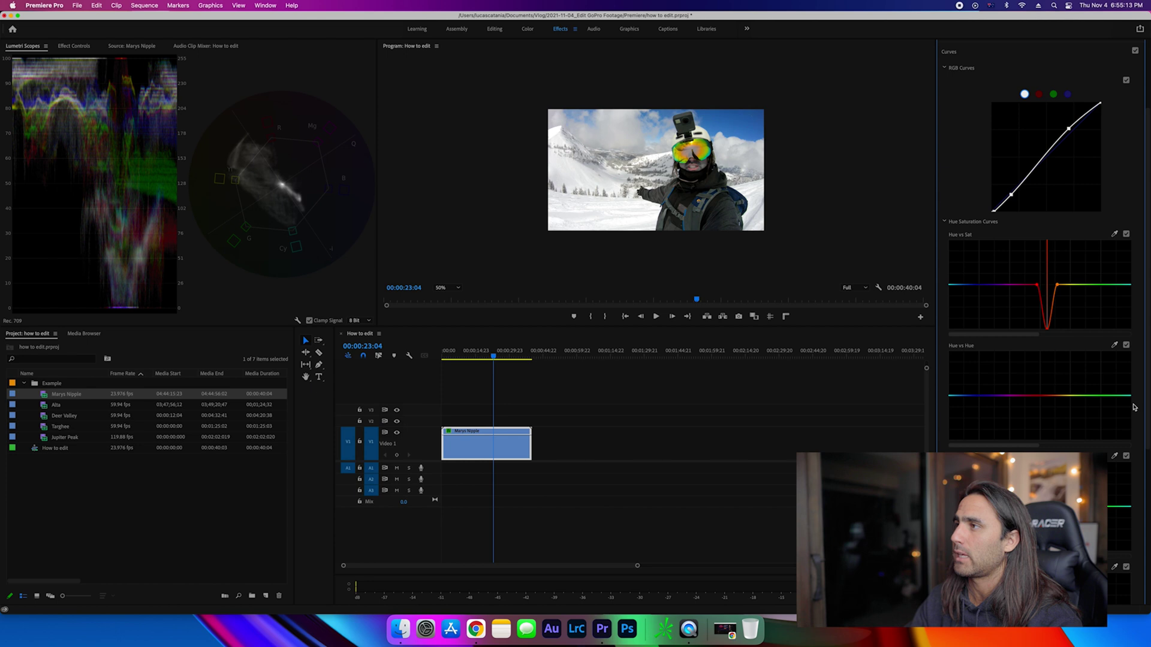
key(super+z)
key(super+shift+z)
key(super+z)
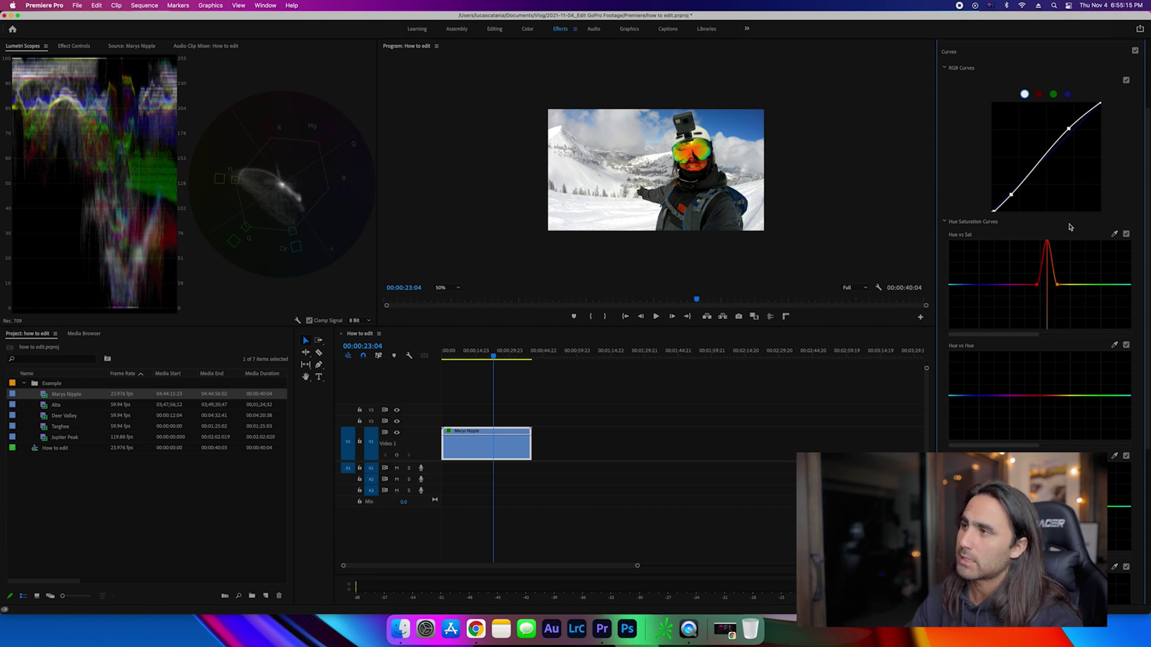
drag(1046, 241, 1046, 295)
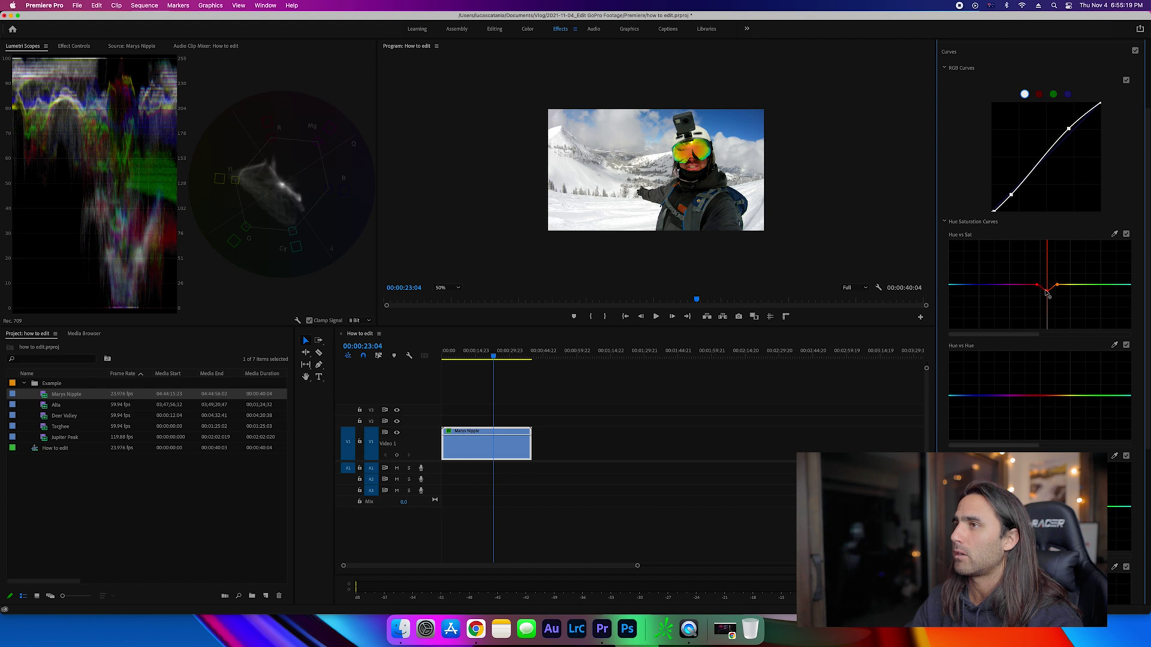
mouse_move(1046, 294)
mouse_down()
mouse_move(1045, 258)
mouse_move(1047, 306)
mouse_move(1047, 292)
mouse_up()
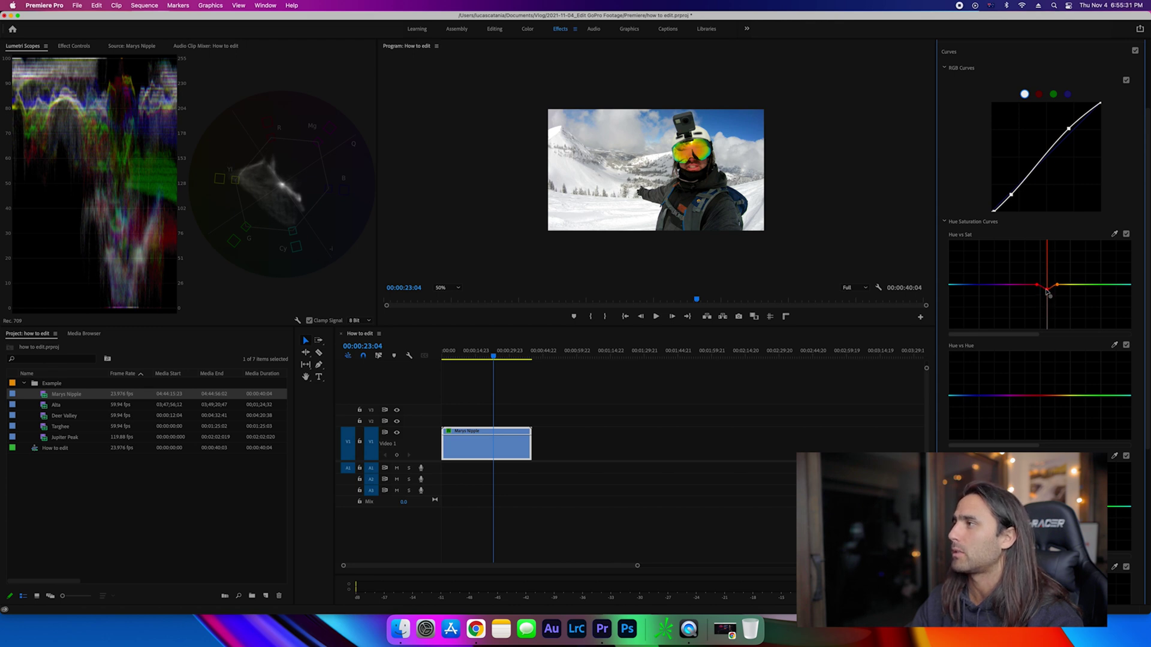
Step: Compare the image with the Hue vs Sat adjustment switched off and on
click(1126, 234)
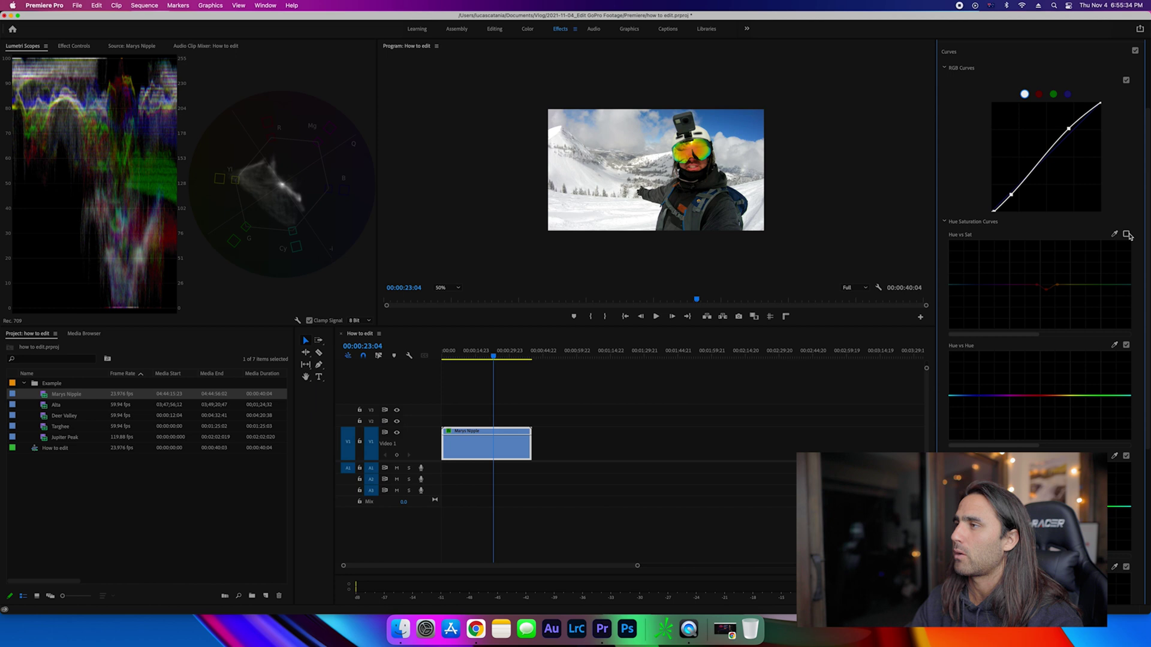
click(1126, 235)
click(1126, 234)
click(1126, 234)
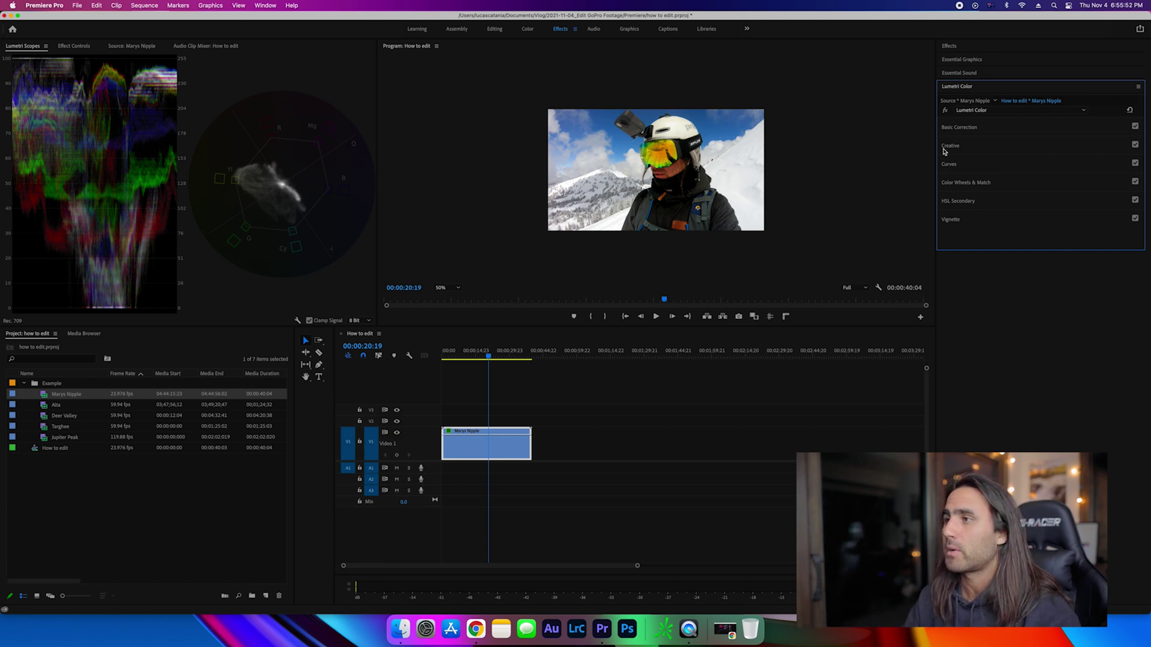
Step: Review the finished grade at several points along the clip, comparing it with Lumetri Color off and on
drag(480, 354, 519, 355)
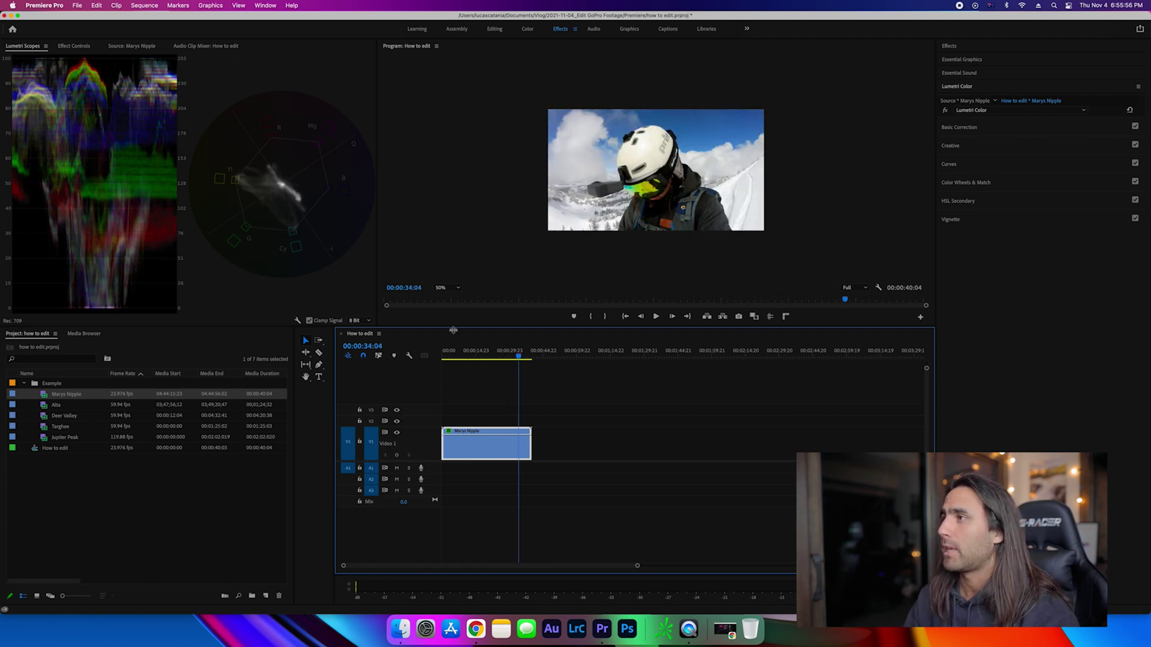
click(498, 355)
click(951, 114)
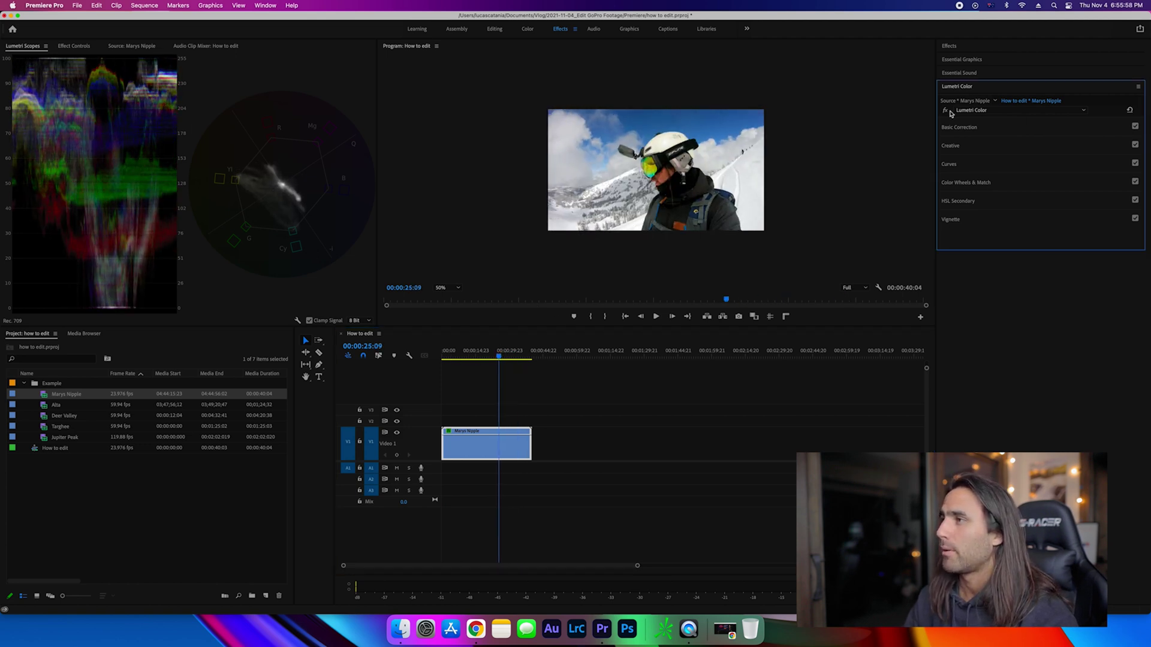
click(950, 112)
click(950, 112)
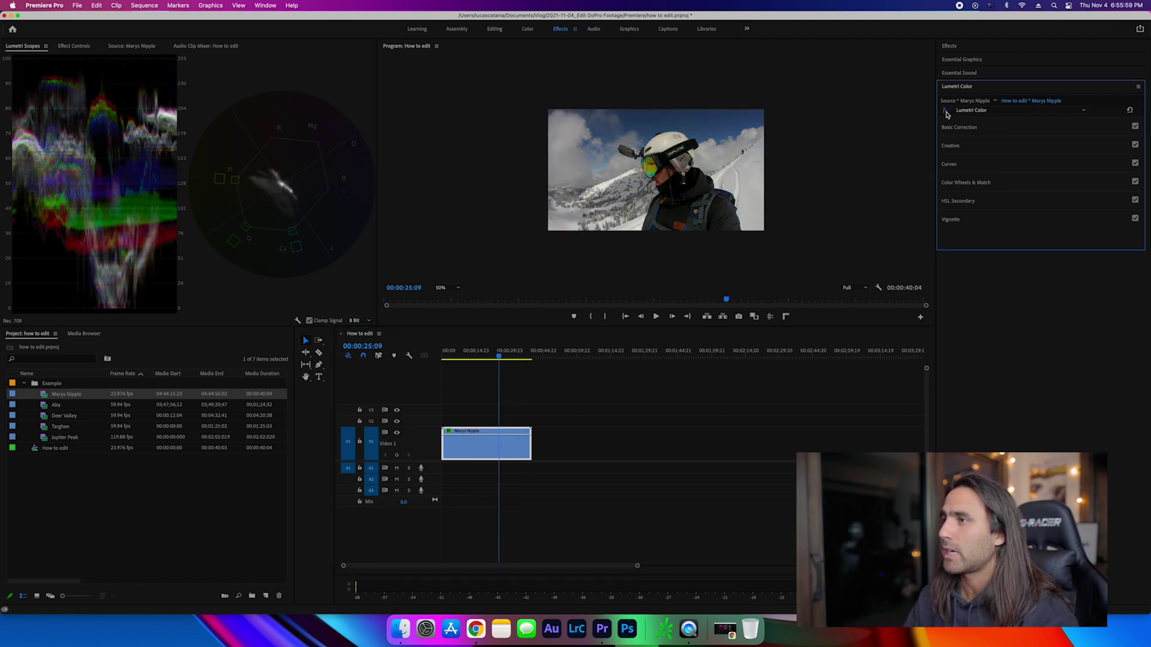
click(477, 352)
click(944, 111)
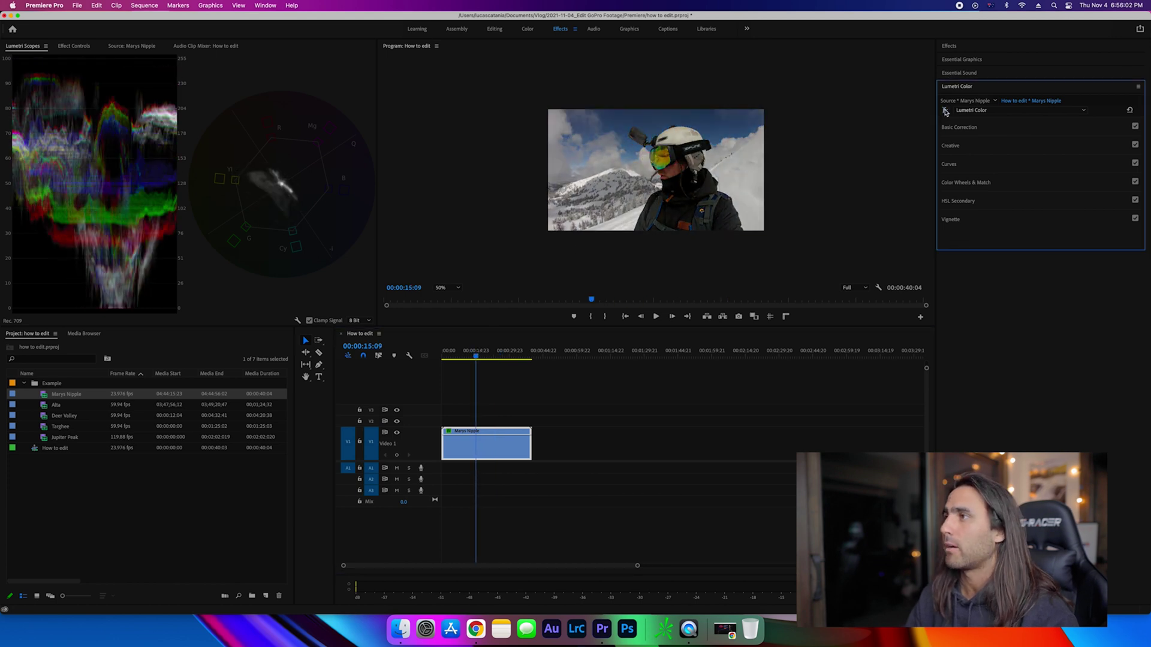
click(946, 111)
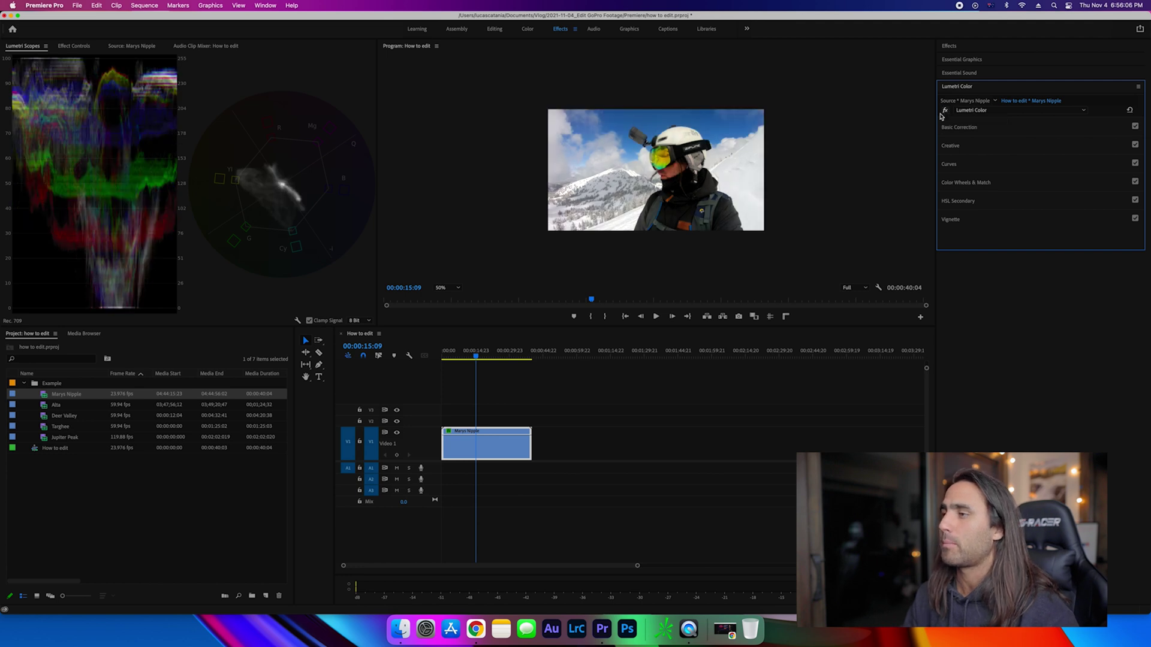
click(496, 356)
drag(497, 355, 516, 355)
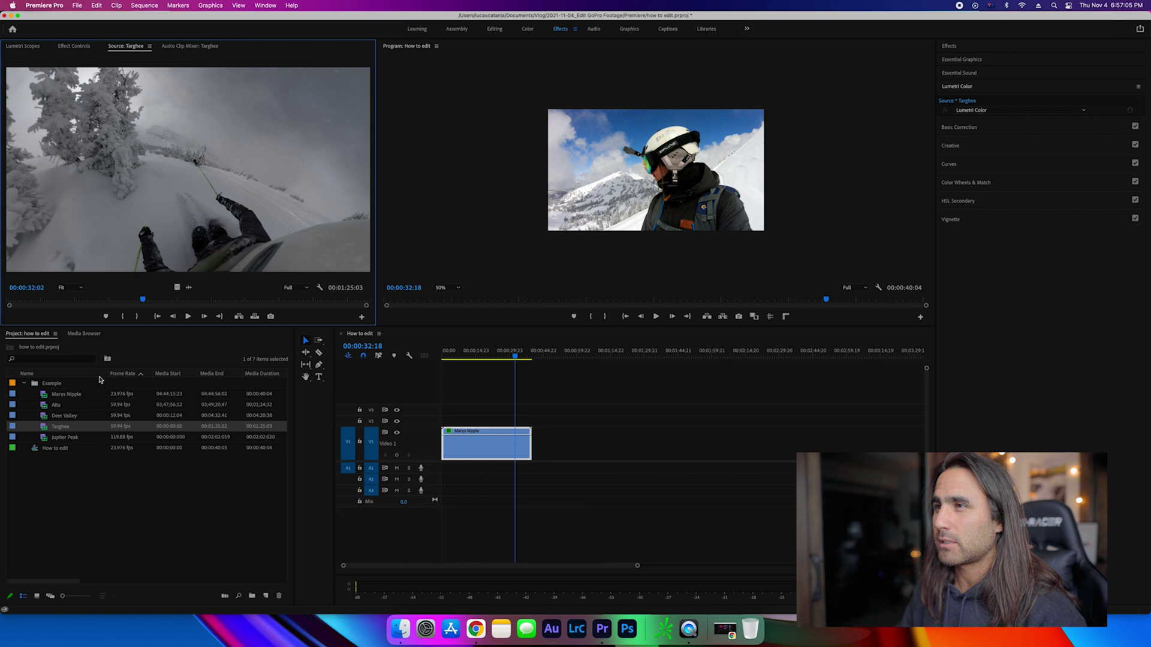
Step: Mark a section of the Targhee clip ending at about 50:52, place it on V1 after Marys Nipple, and preview it
drag(154, 306, 161, 305)
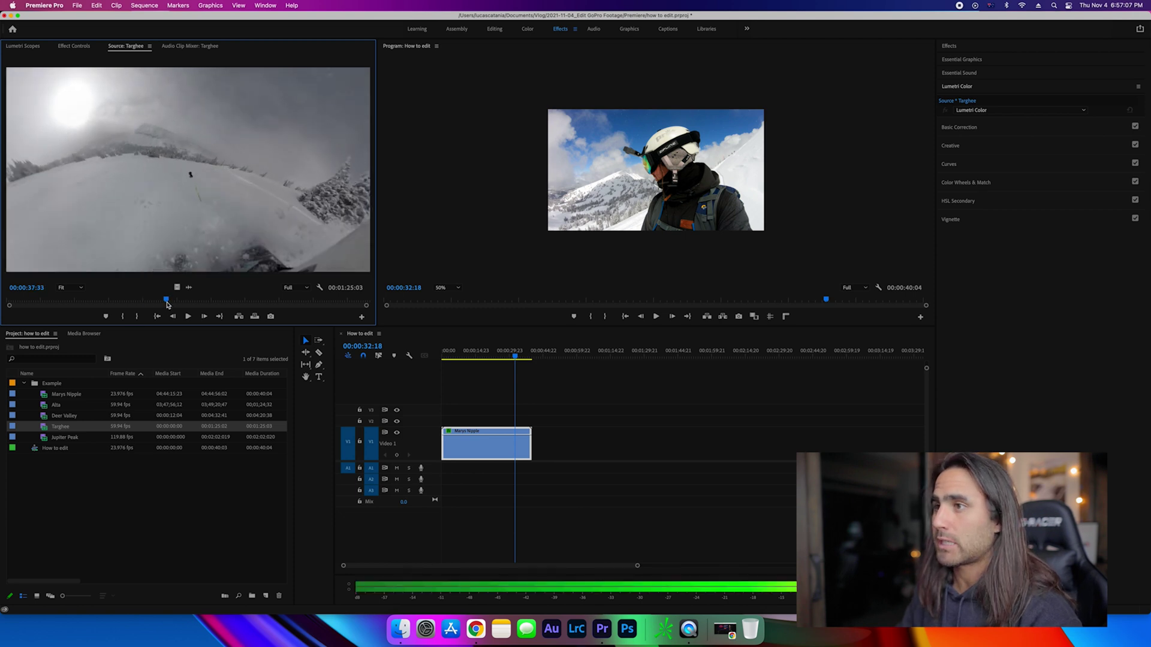
key(i)
drag(169, 306, 570, 443)
key(o)
click(560, 350)
key(space)
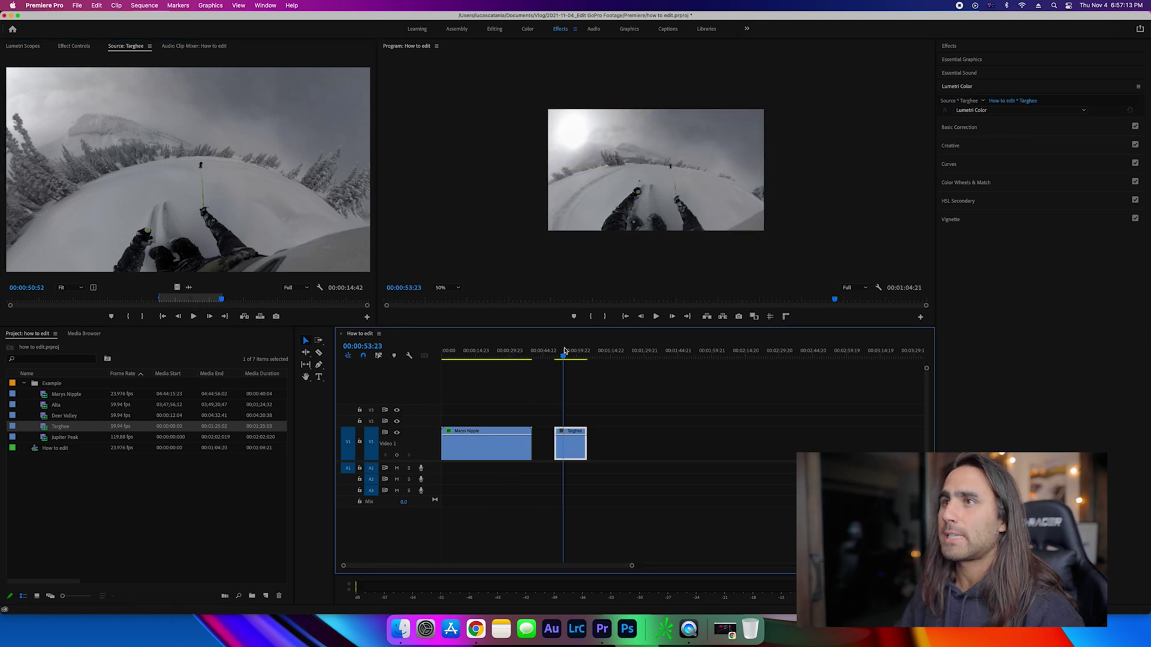
Step: Grade Targhee against the scopes: lower whites slightly and blacks to about -28, set contrast to about 53 and shadows to about 24, and raise saturation
key(space)
click(24, 46)
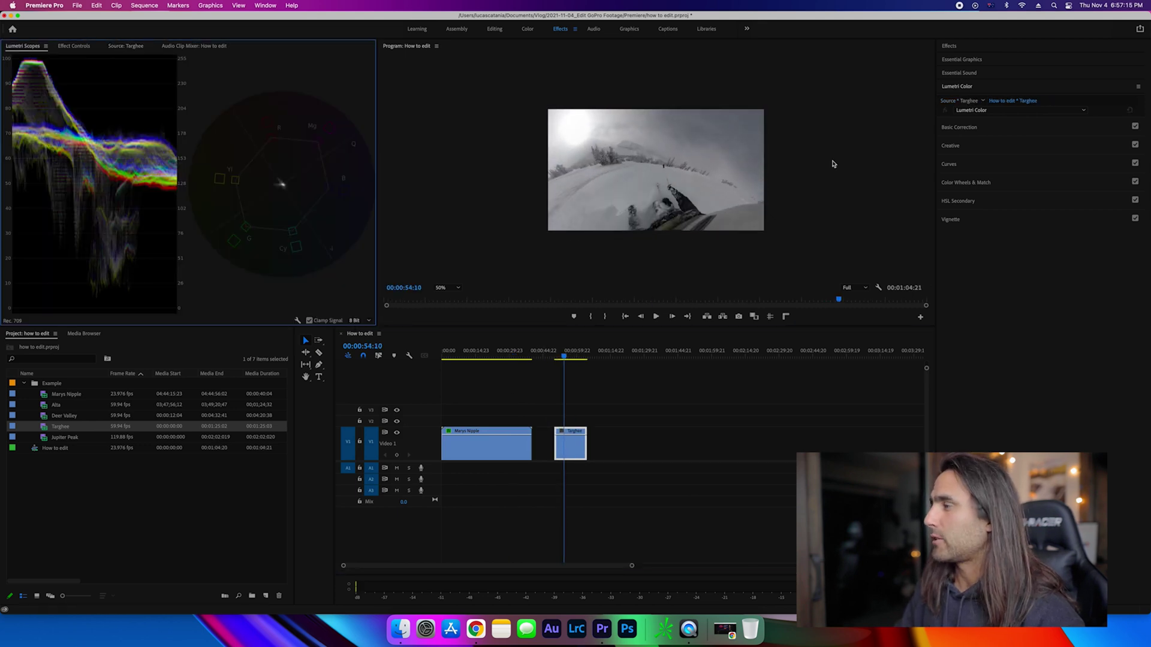
click(977, 128)
mouse_move(1053, 263)
mouse_down()
mouse_move(1035, 261)
mouse_move(1047, 263)
mouse_move(1035, 275)
mouse_up()
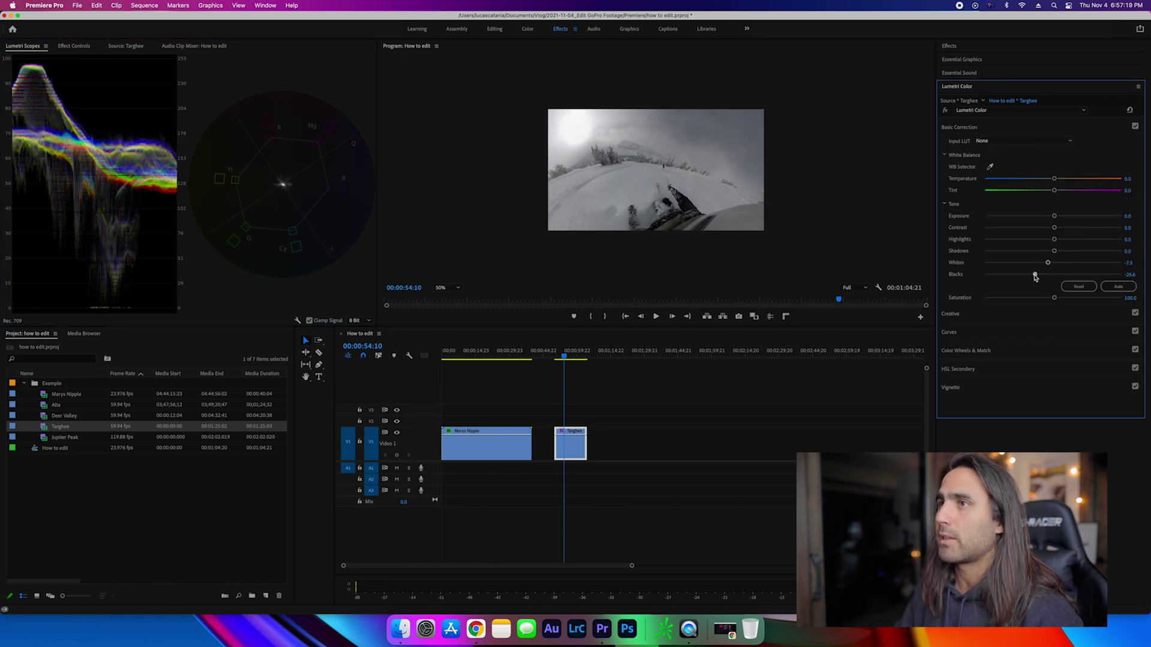
drag(1054, 228, 1068, 253)
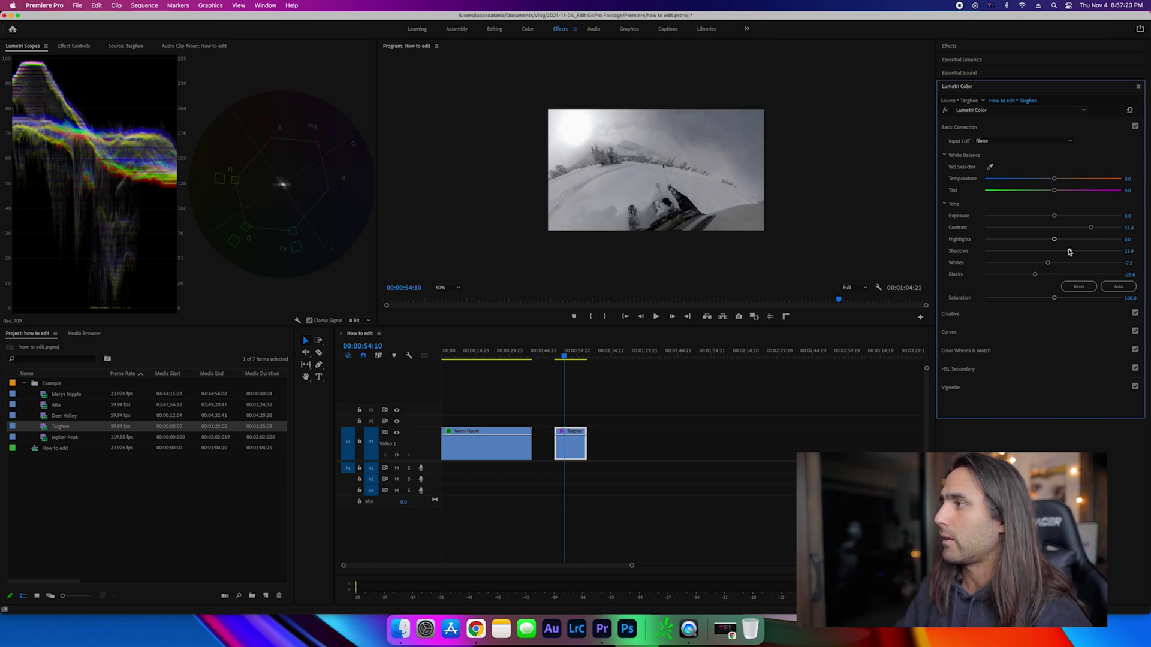
drag(1058, 298, 1101, 299)
Step: Shape a gentle S-curve on Targhee's RGB curve, raising the upper tones and lowering the dark tones, and preview the clip
click(1039, 334)
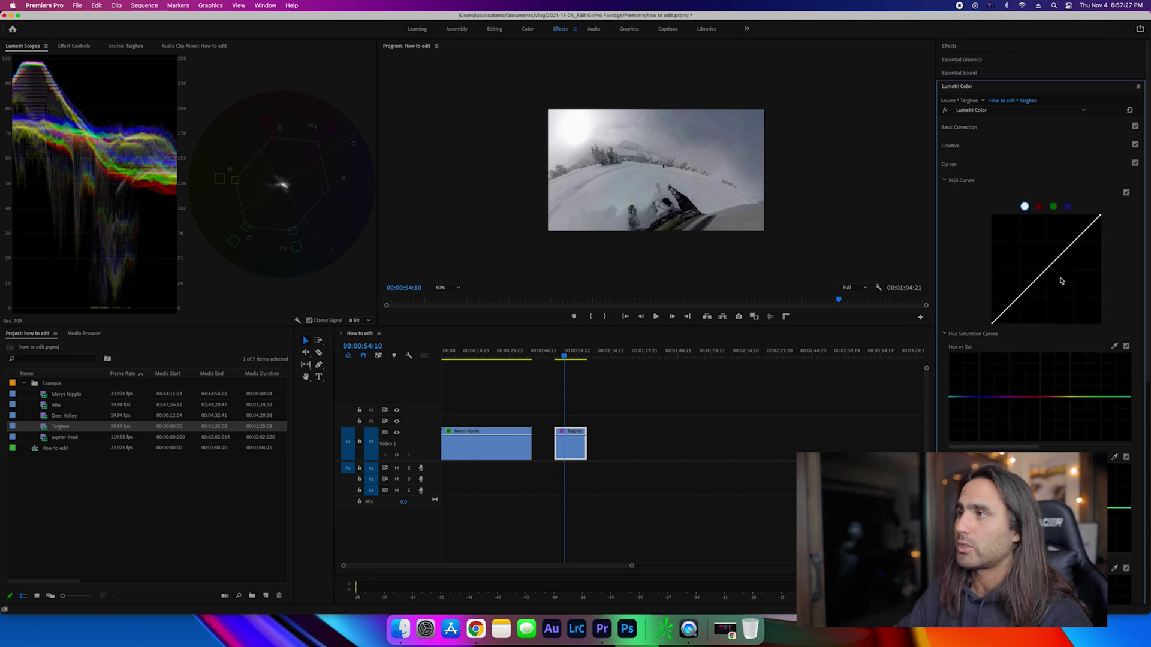
drag(1065, 253, 1063, 246)
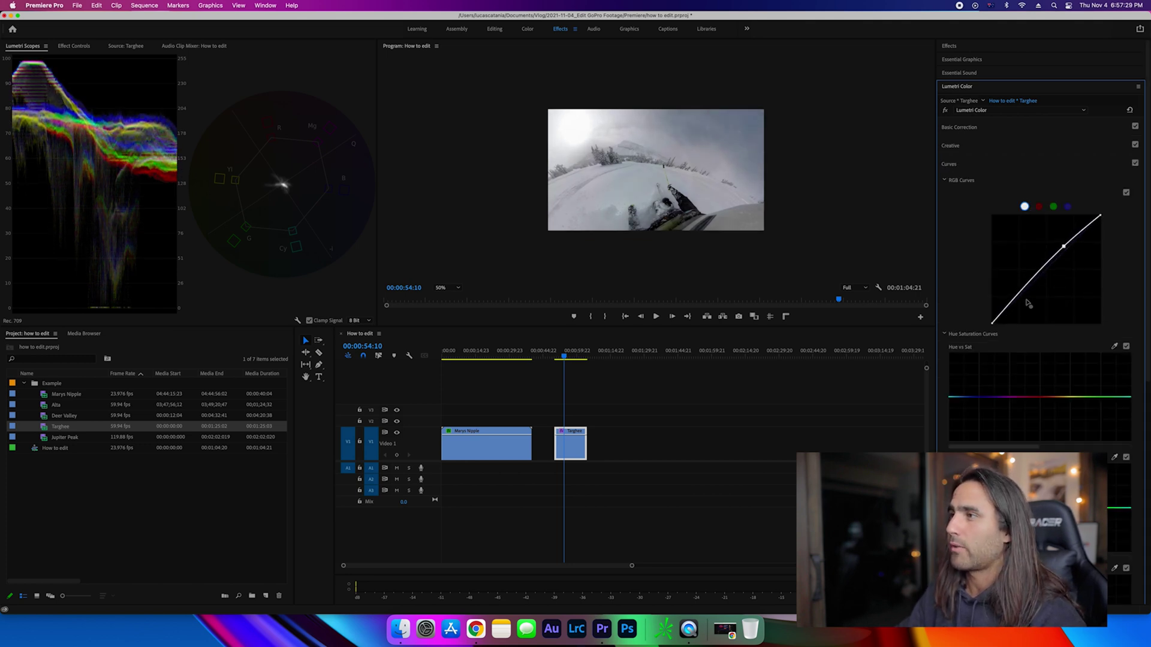
drag(1013, 303, 1012, 304)
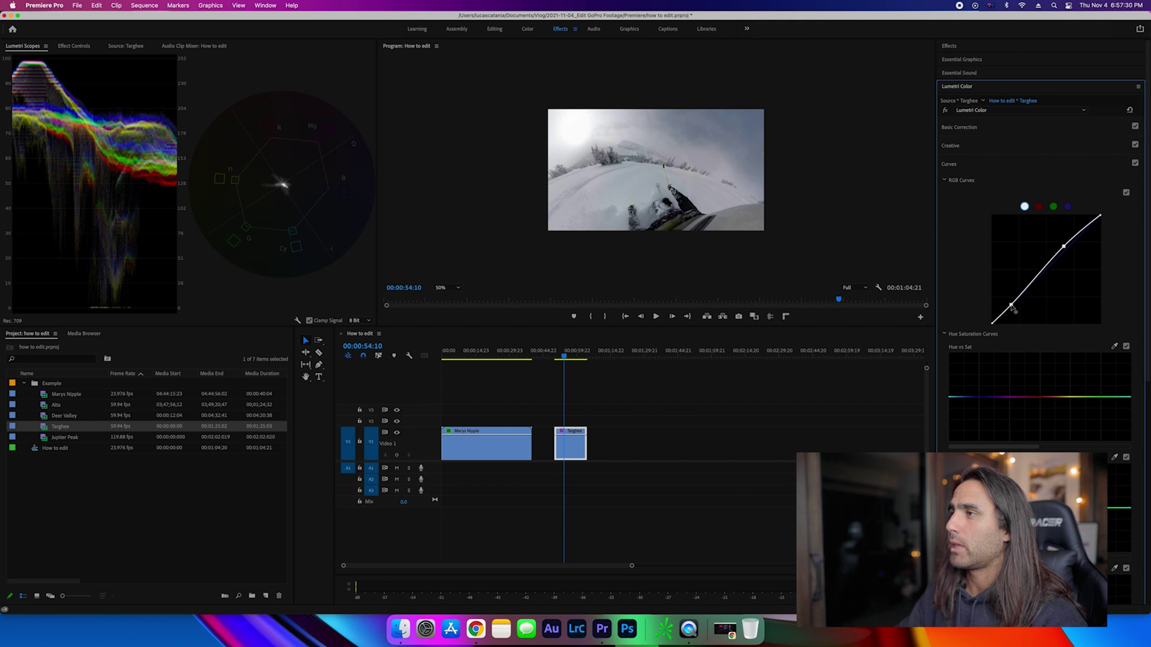
click(566, 355)
key(space)
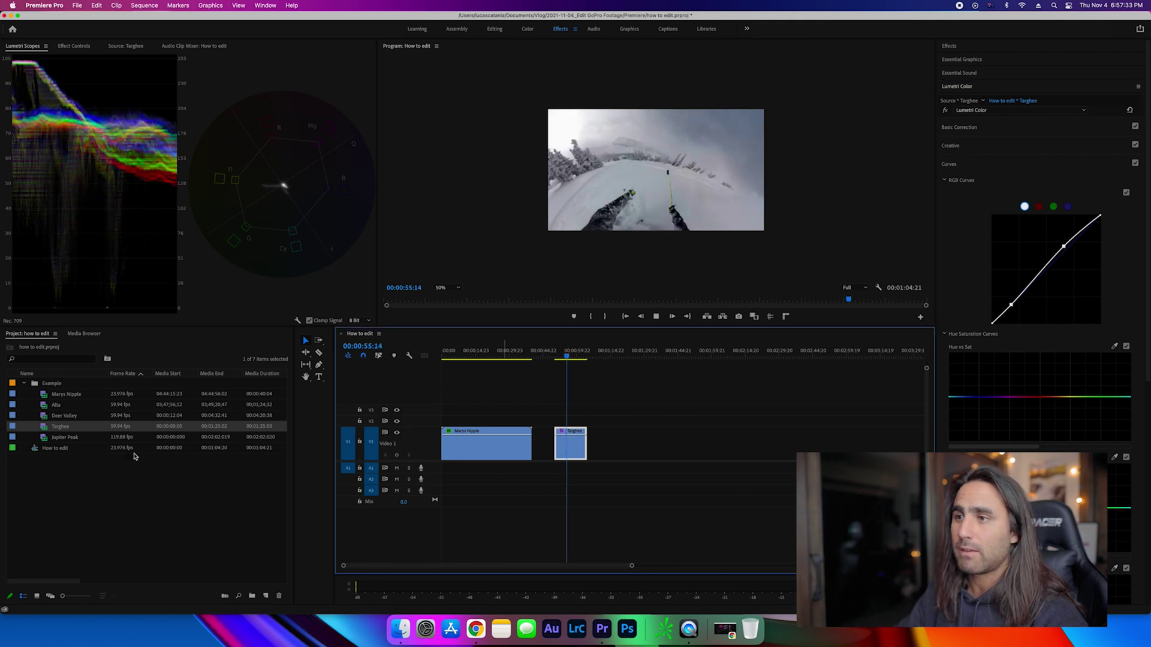
Step: Mark a section of the Alta clip ending at about 03;48;23;37 and place it on V1 after Targhee
double_click(60, 405)
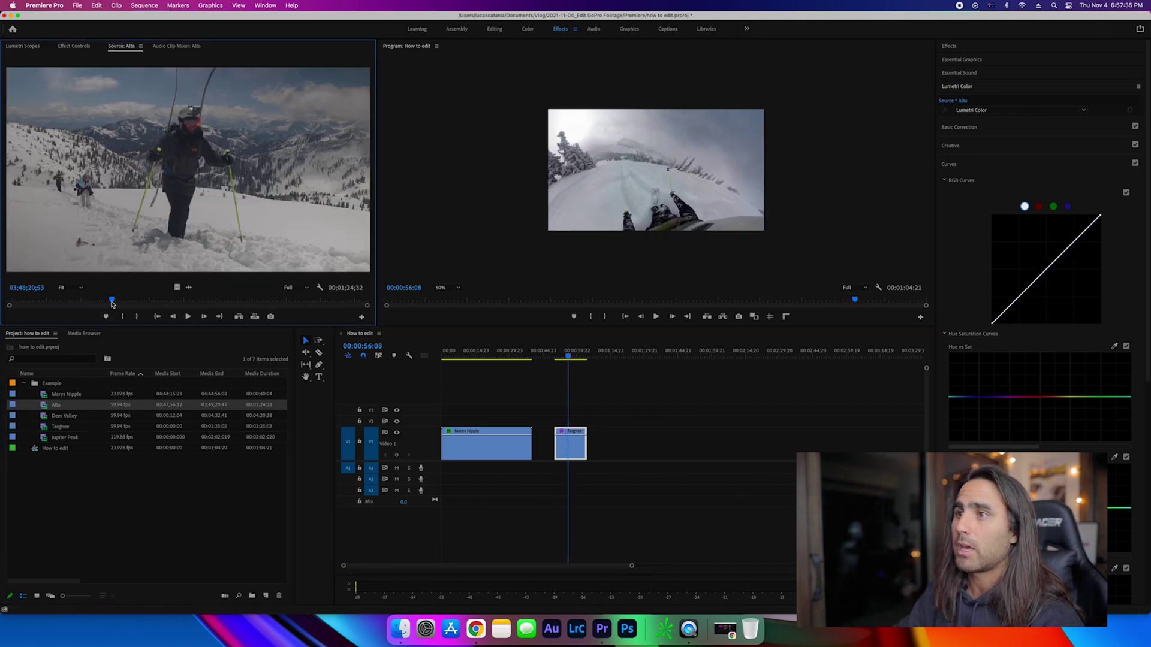
drag(112, 302, 623, 442)
key(i)
key(o)
click(621, 352)
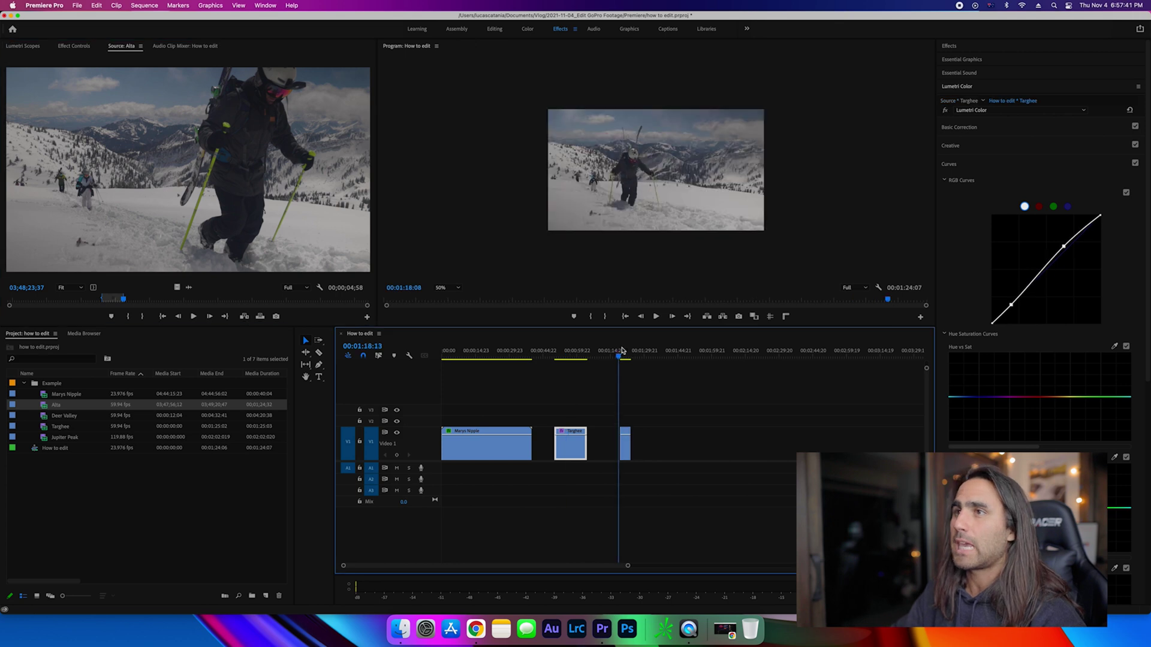
Step: Using the scopes, set Alta's saturation to about 167, whites to about 75, blacks to about -89 and temperature to about -3.6
click(37, 47)
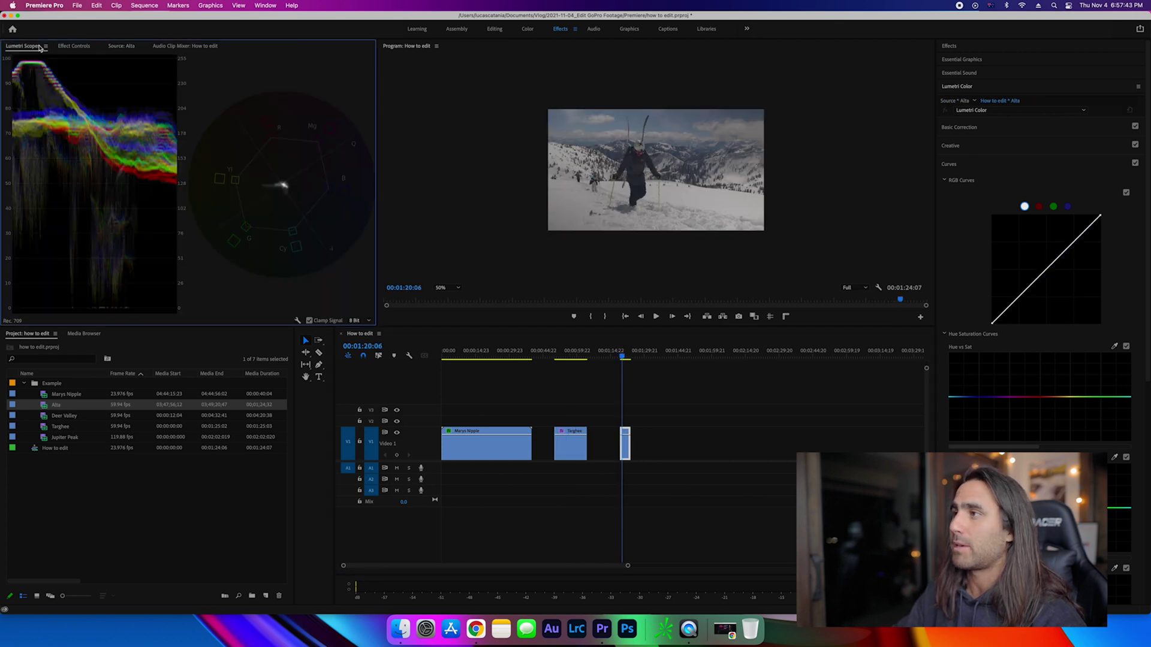
click(624, 356)
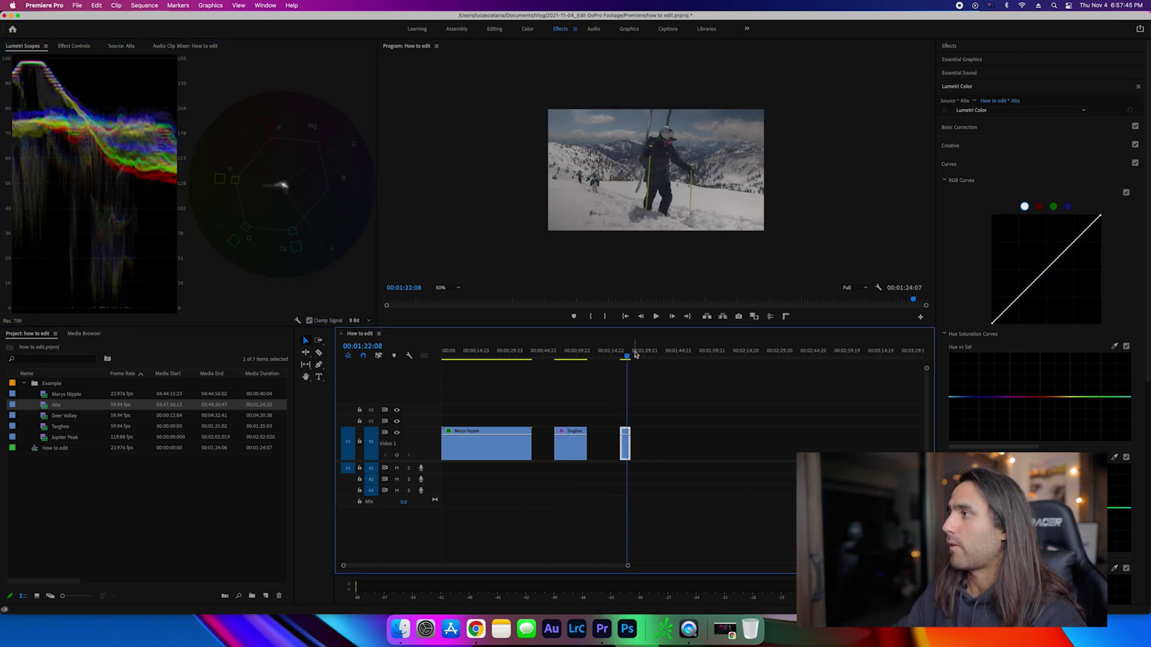
drag(627, 358, 624, 357)
click(960, 127)
drag(1078, 299, 1099, 297)
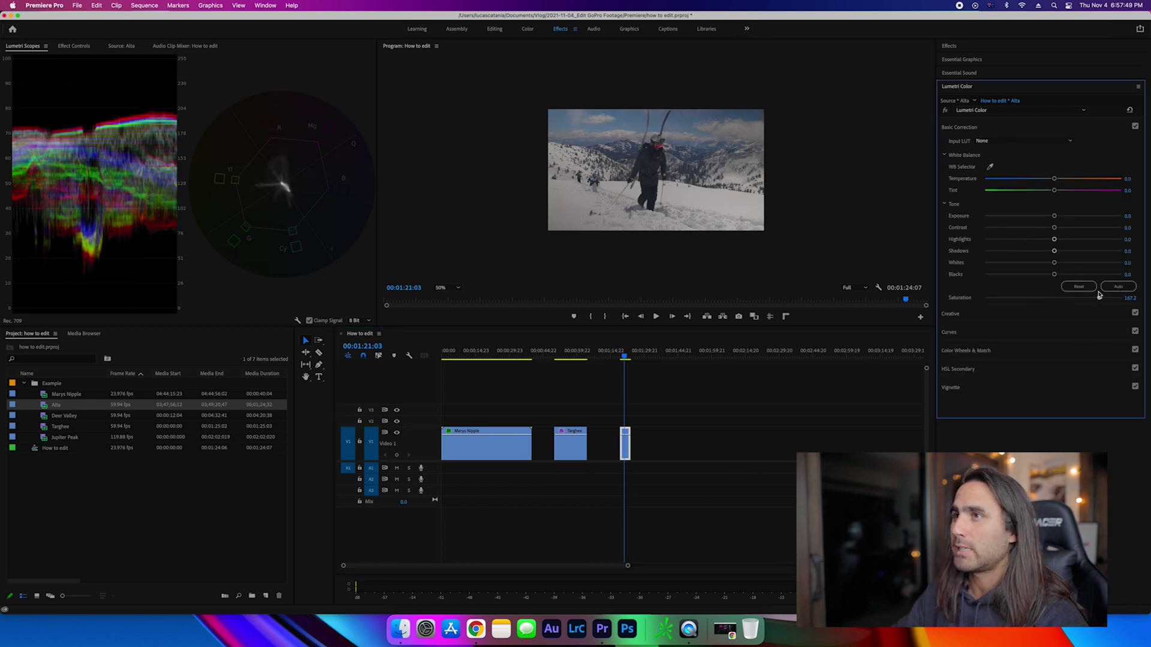
drag(1055, 263, 1104, 262)
drag(1033, 282, 991, 274)
drag(1055, 180, 1050, 180)
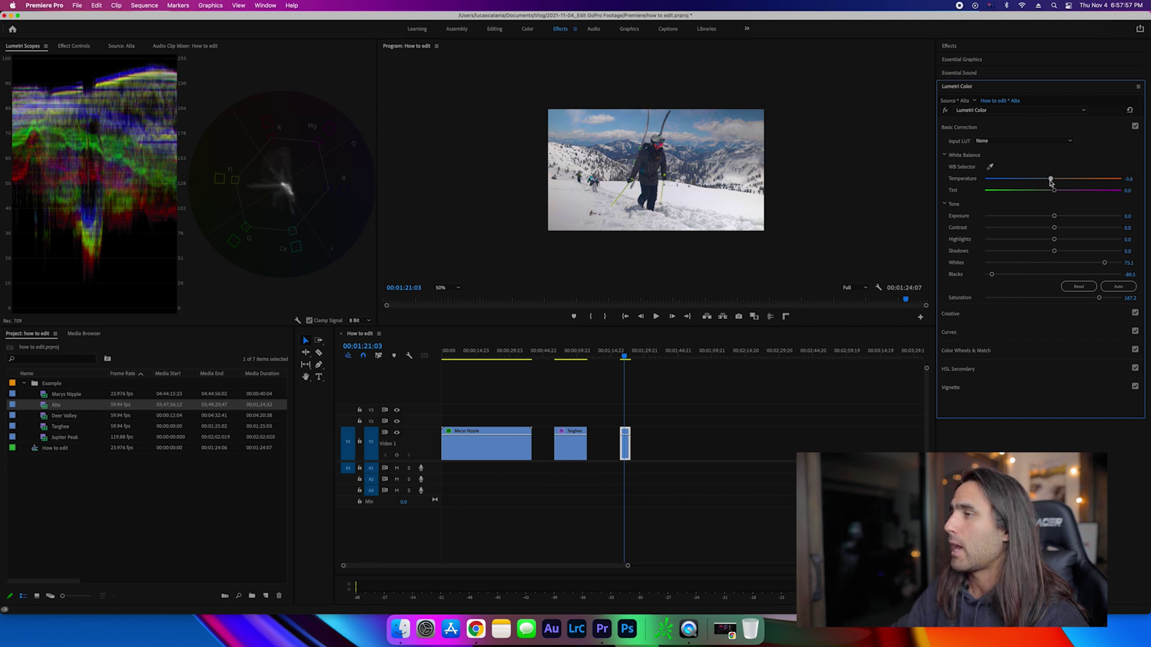
Step: Refine Alta's tone with contrast about 29.8, highlights about -35, shadows about -15 and exposure 0.2
drag(1052, 231, 1070, 233)
click(1031, 240)
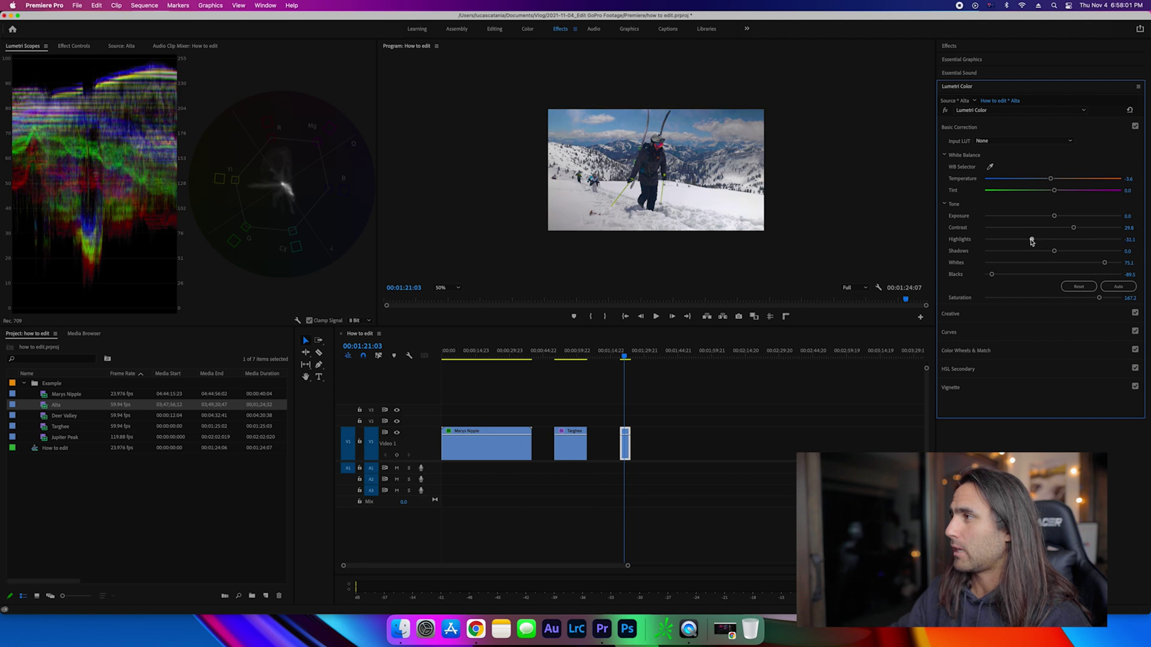
drag(1052, 252, 1056, 217)
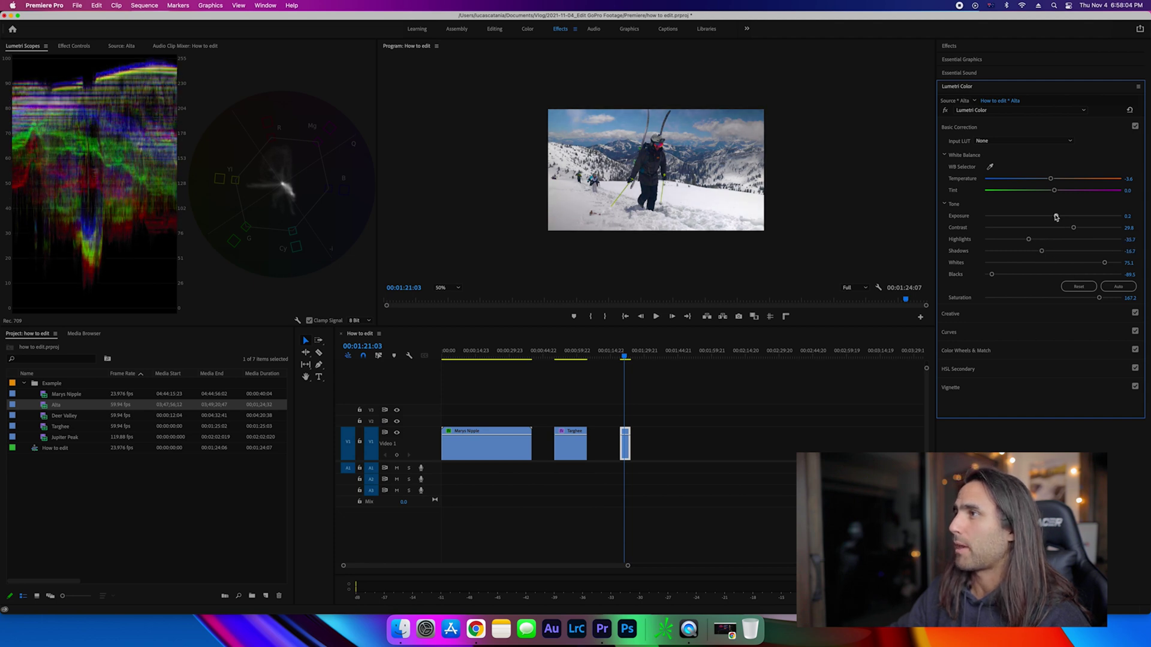
Step: Compare Alta with Lumetri Color off and on, and shape a gentle S-curve on its RGB curve
click(943, 111)
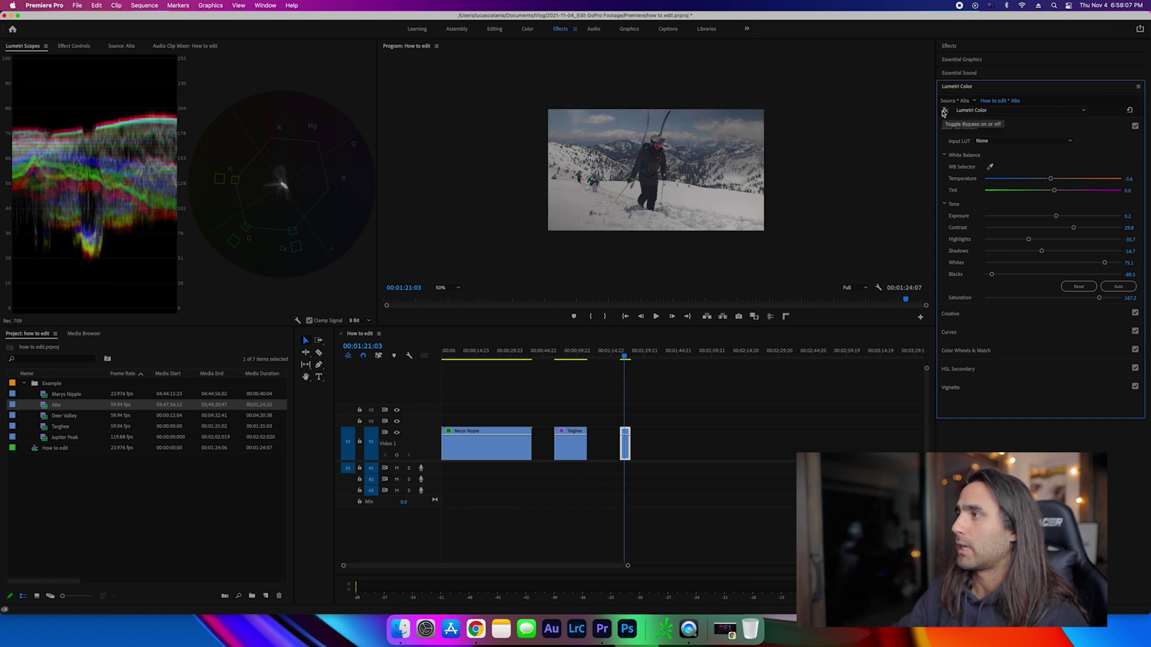
click(944, 112)
click(977, 333)
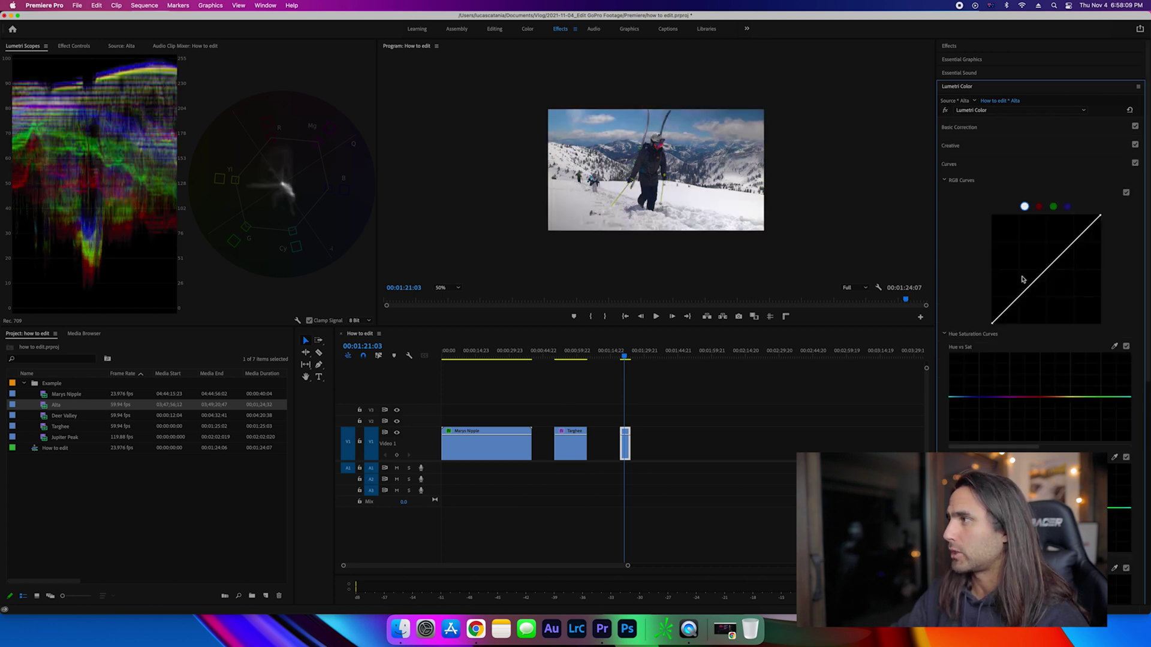
drag(1073, 247, 1071, 241)
drag(1011, 306, 1011, 306)
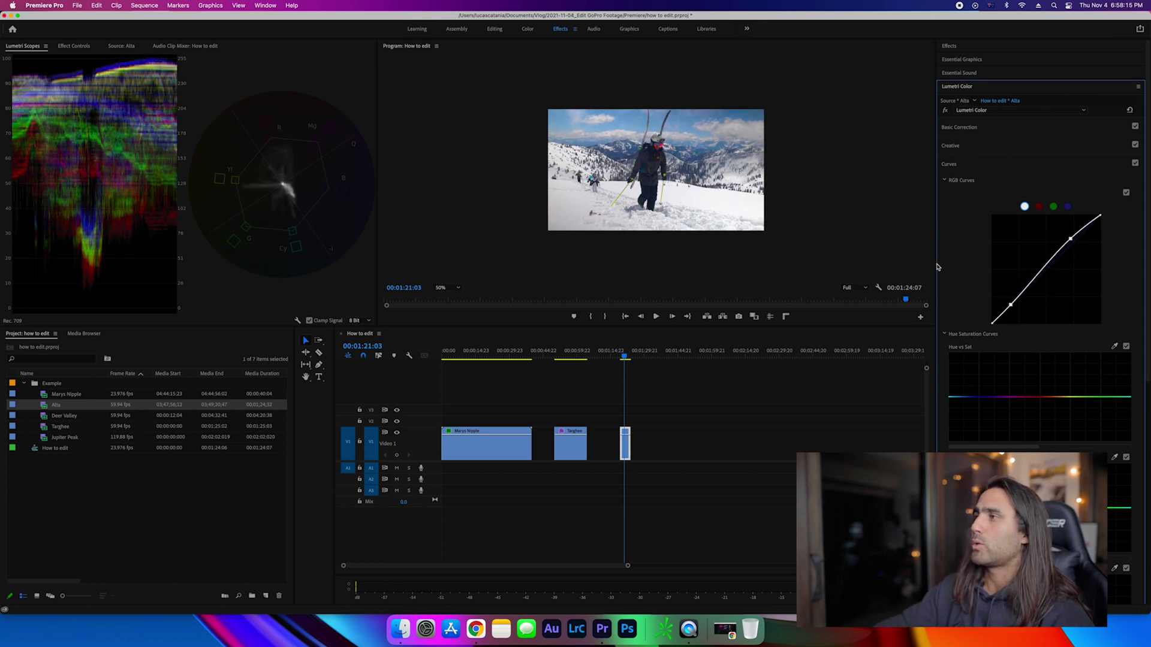
Step: Compare the Alta grade with Lumetri Color bypassed and enabled, and open the Color Wheels & Match section
click(948, 111)
click(947, 111)
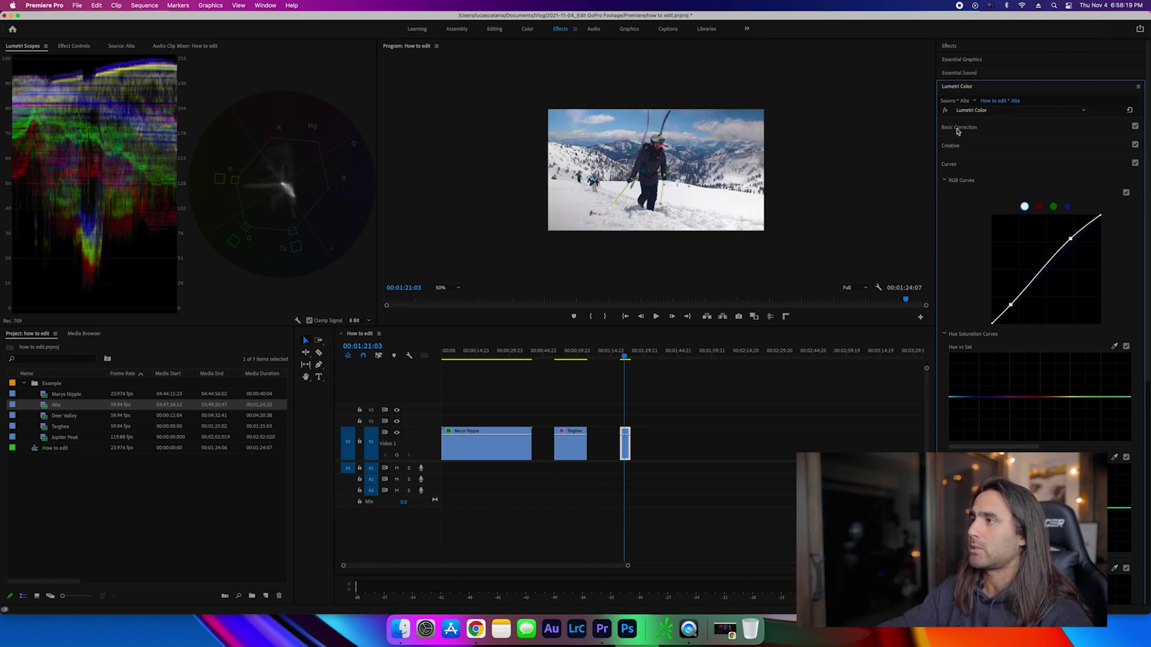
click(966, 171)
click(969, 183)
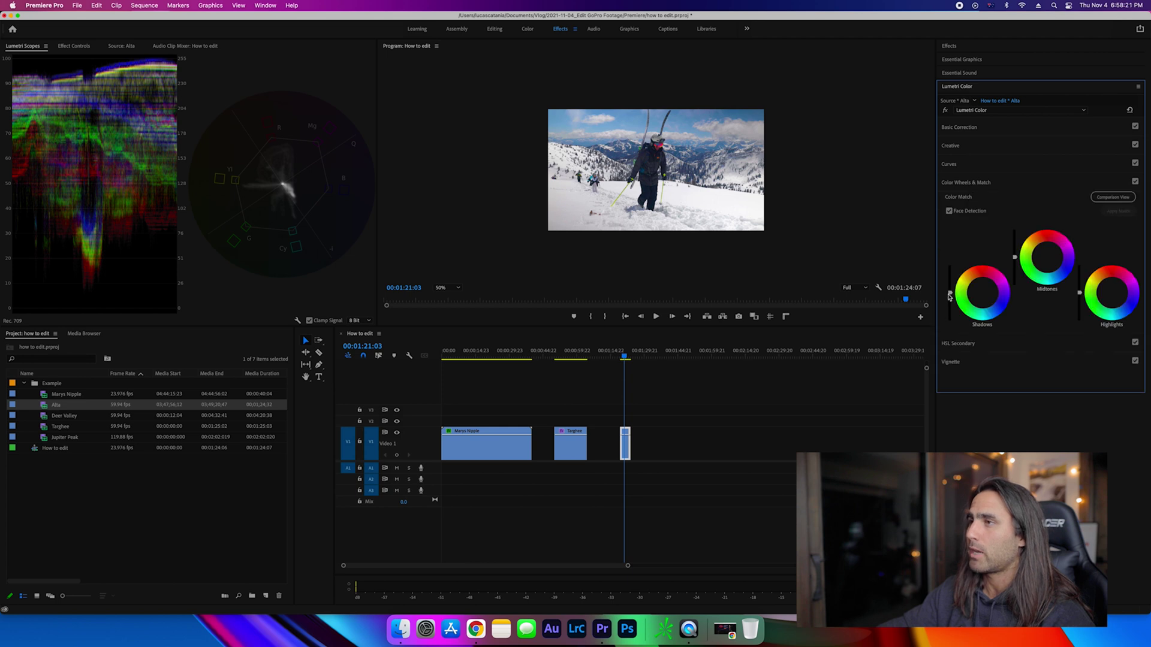
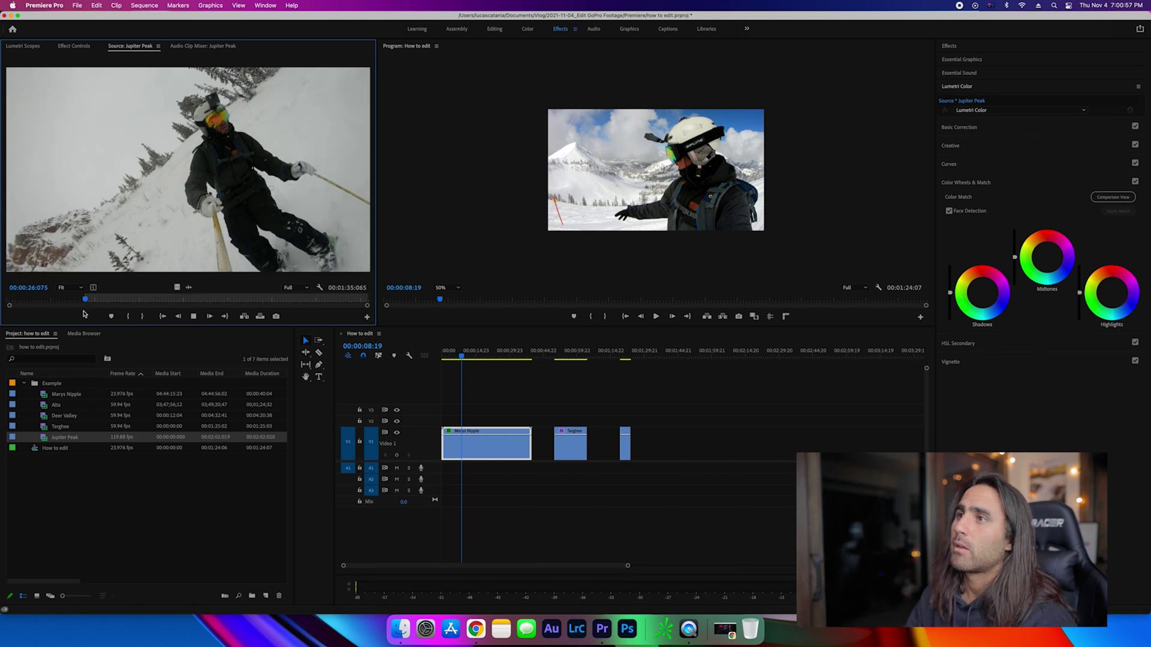
Step: Mark a section of about three seconds of Jupiter Peak ending at 00:00:30:085 and place its video on V1 after Alta
key(space)
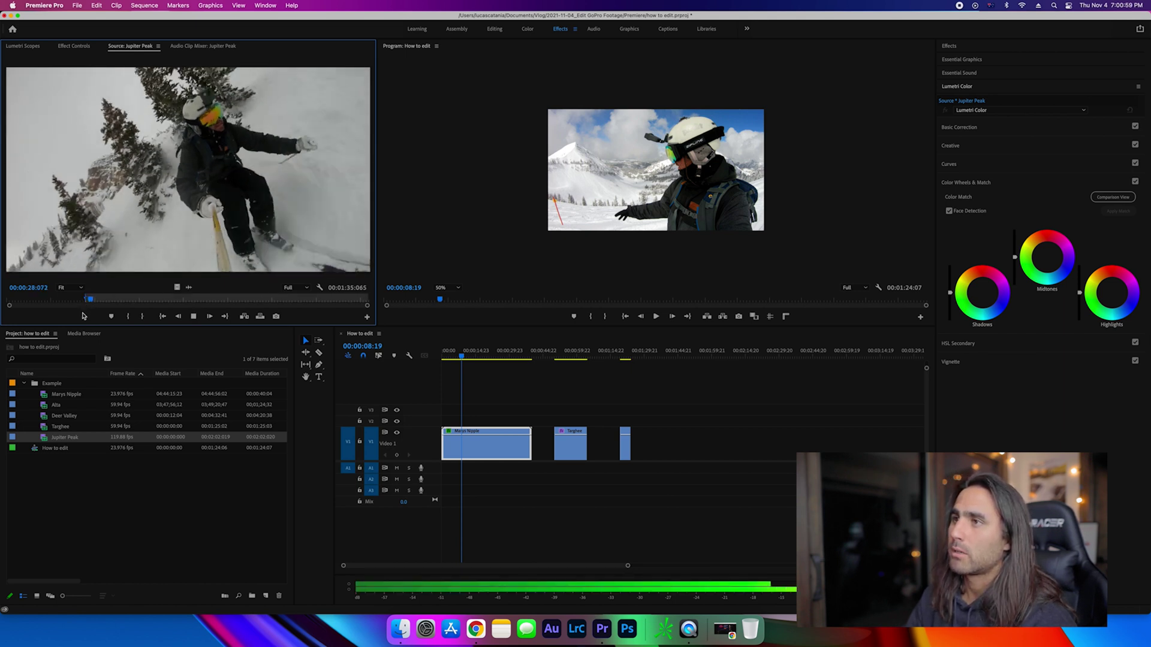
key(space)
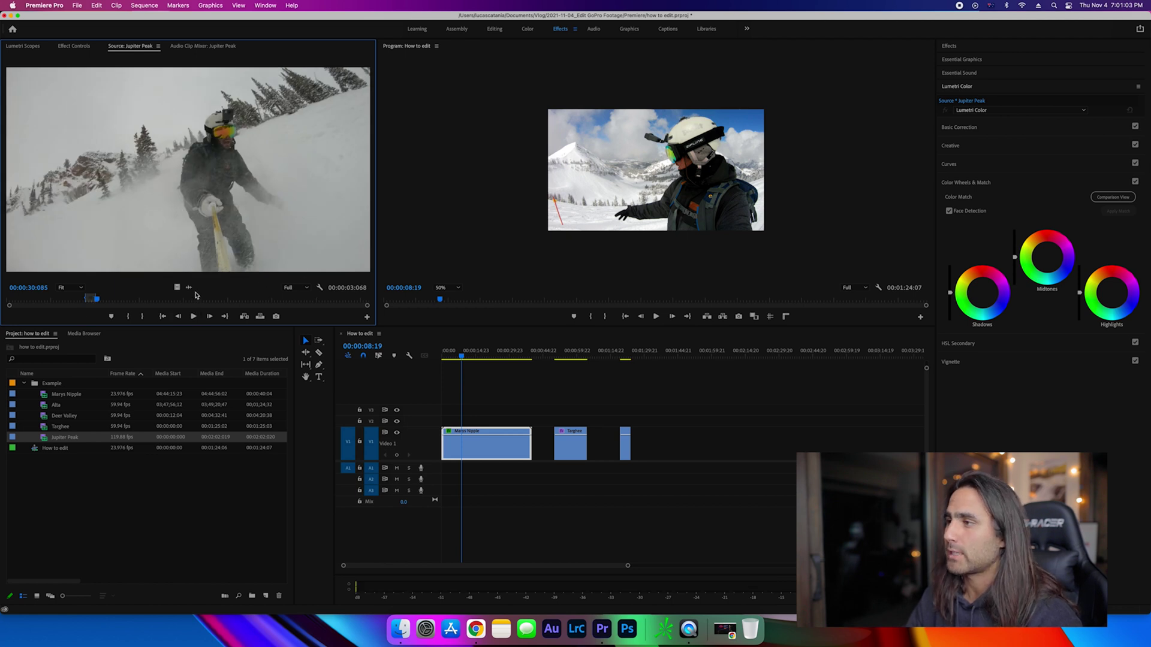
drag(178, 287, 658, 444)
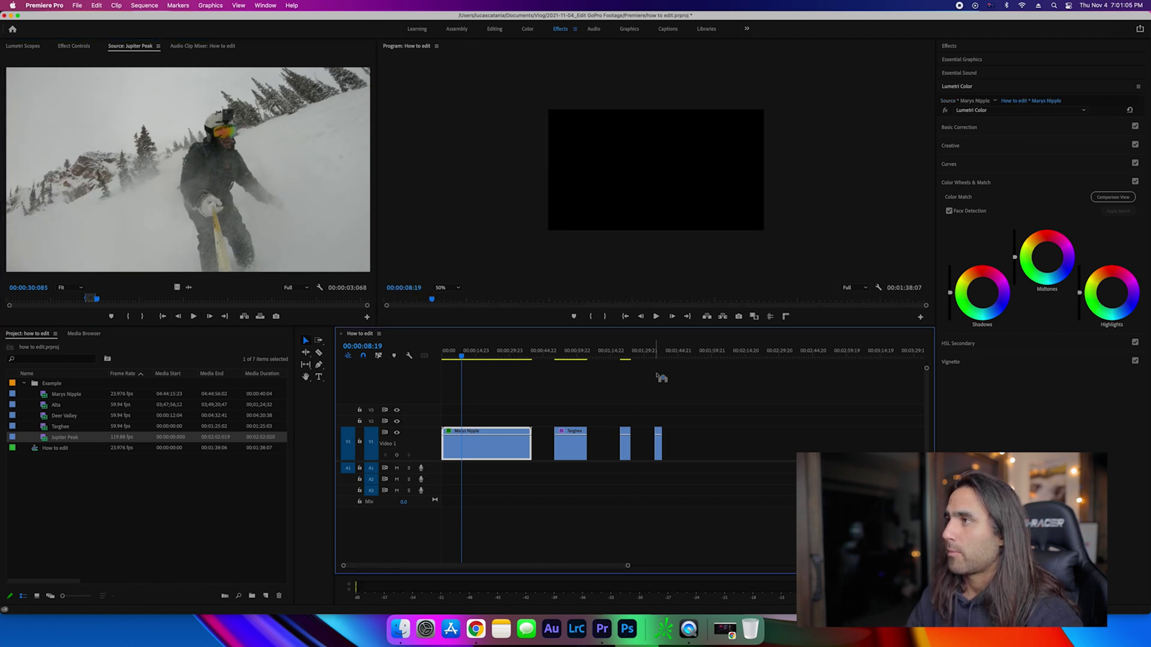
Step: Set the scale of the Jupiter Peak clip in the sequence to 71 and preview it from just before its start
click(658, 356)
click(74, 47)
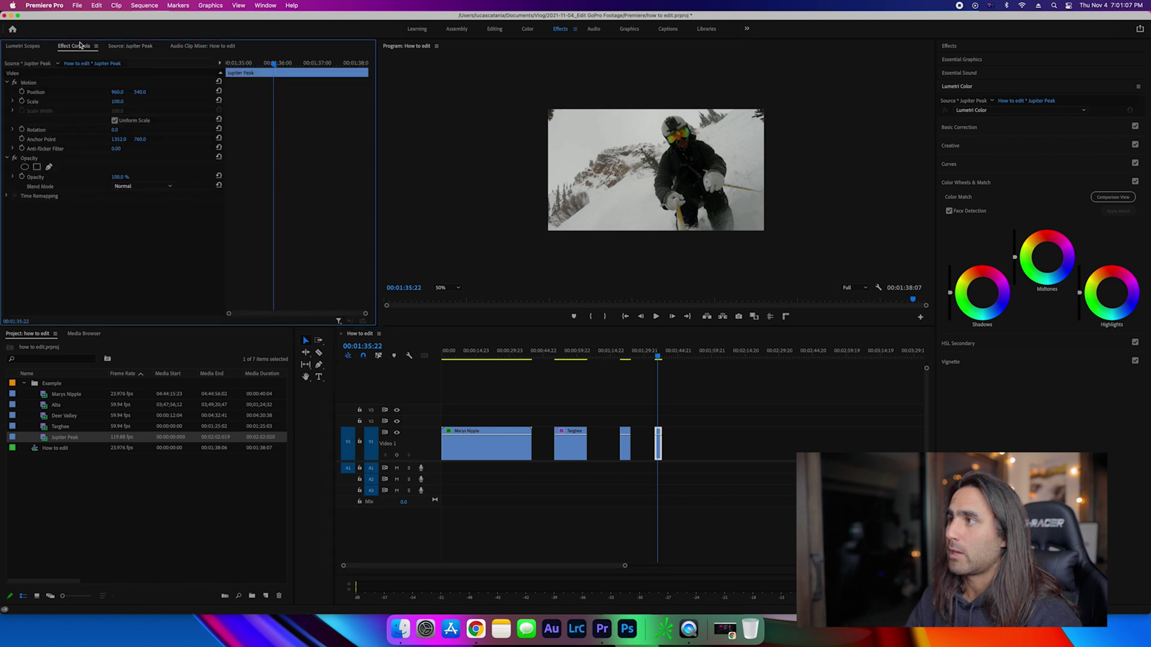
drag(119, 104, 102, 104)
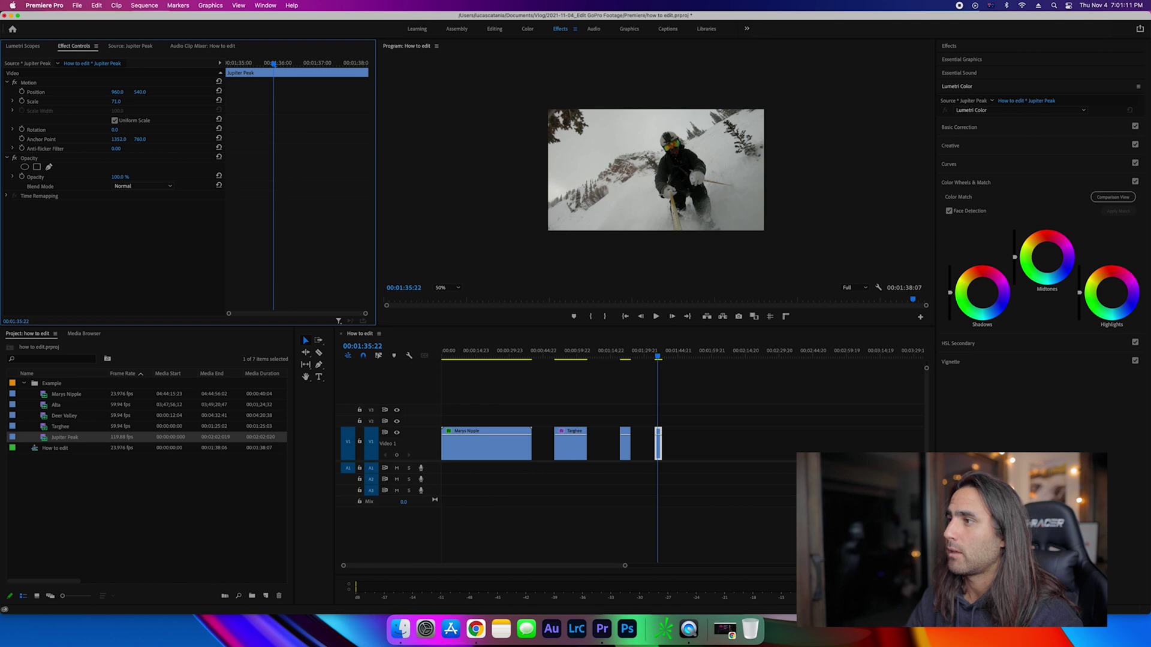
click(654, 356)
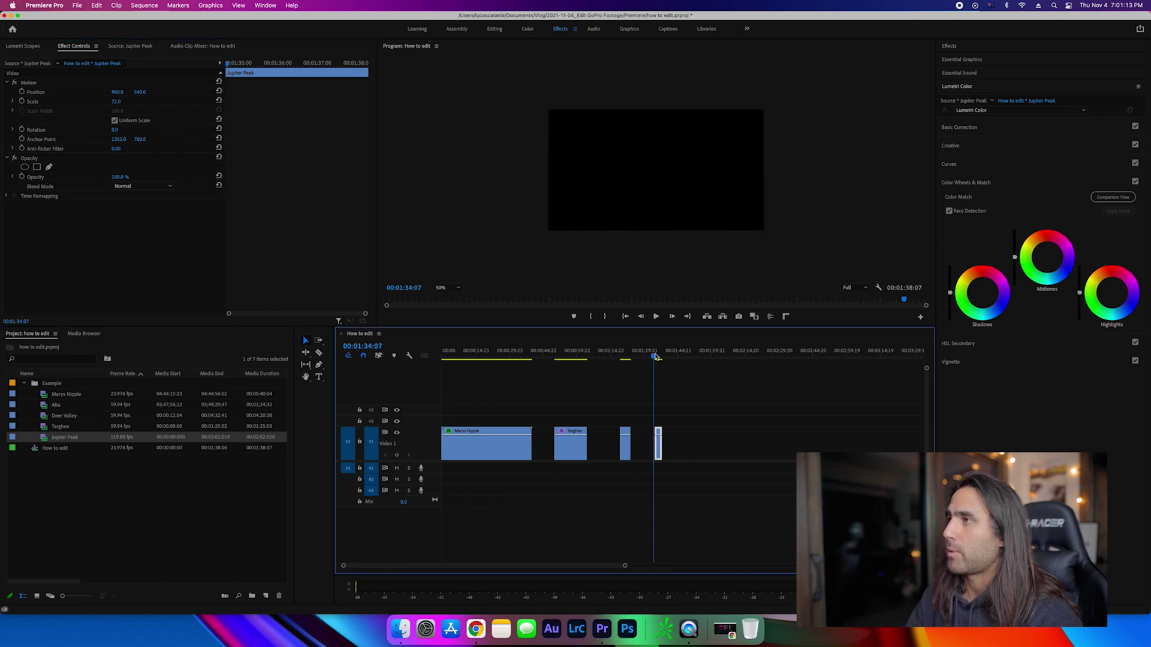
key(space)
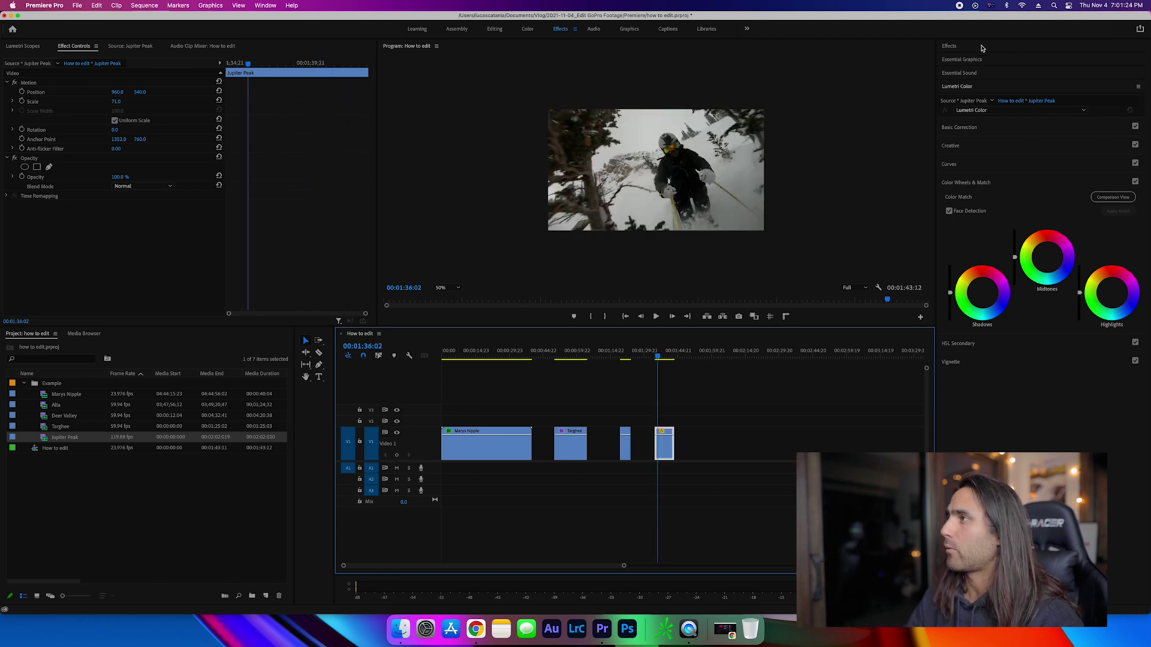
Step: Apply the GoPro PT to 709 preset to the Jupiter Peak clip and view it near the clip's start
click(982, 47)
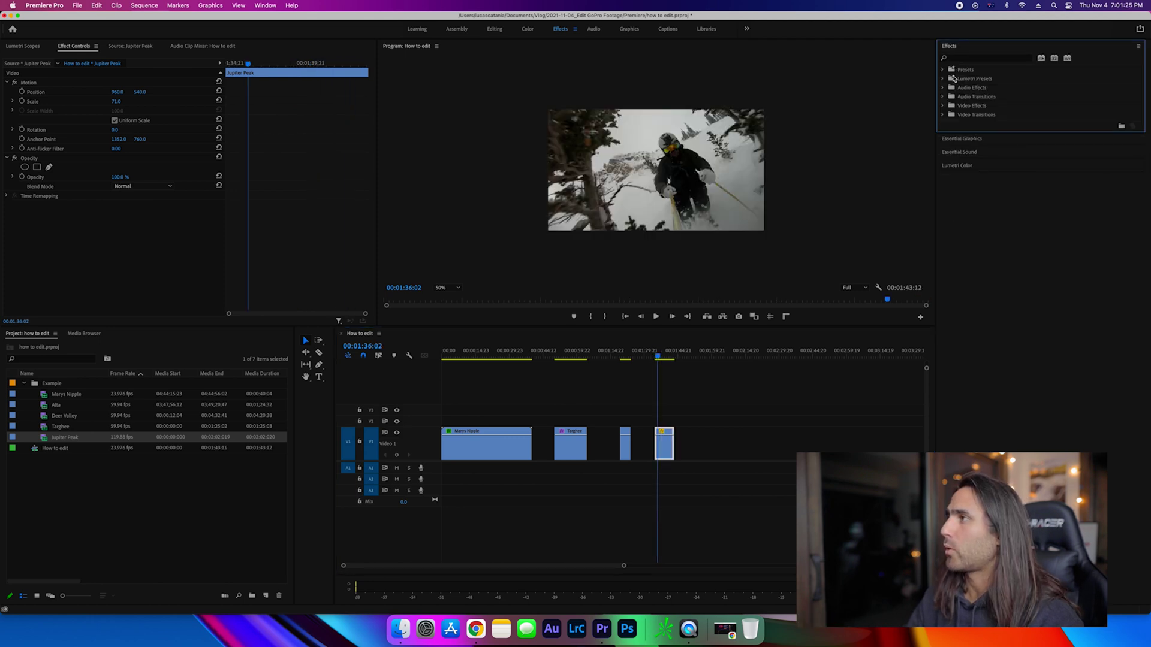
click(945, 70)
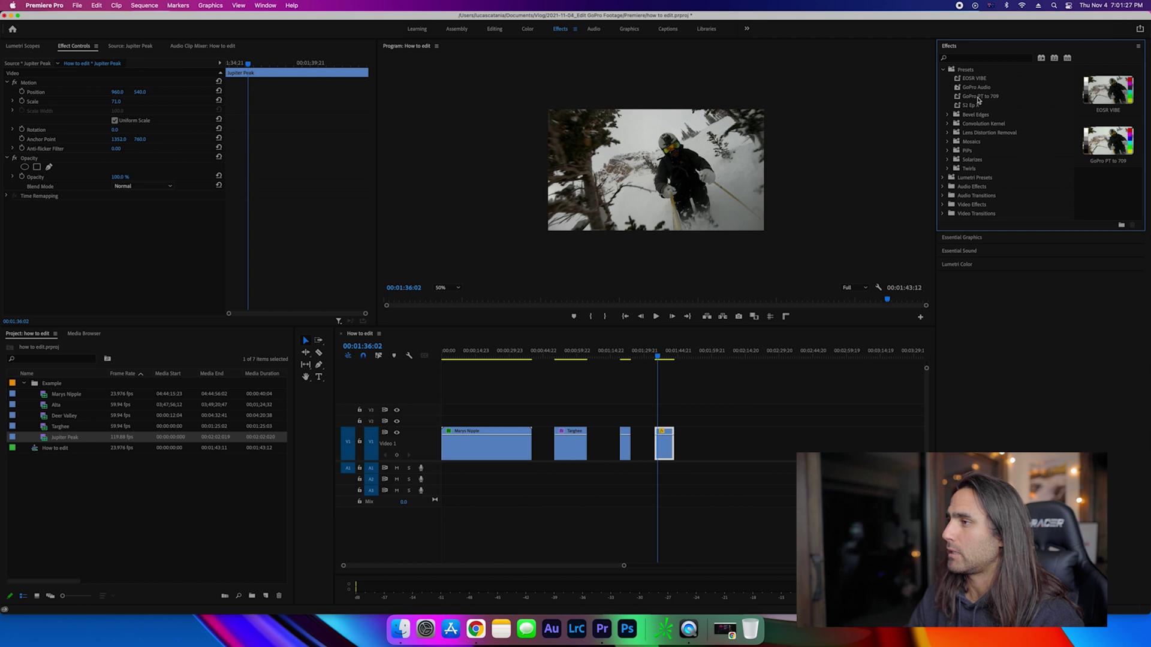
drag(979, 100, 757, 384)
drag(670, 449, 666, 447)
drag(658, 356, 658, 356)
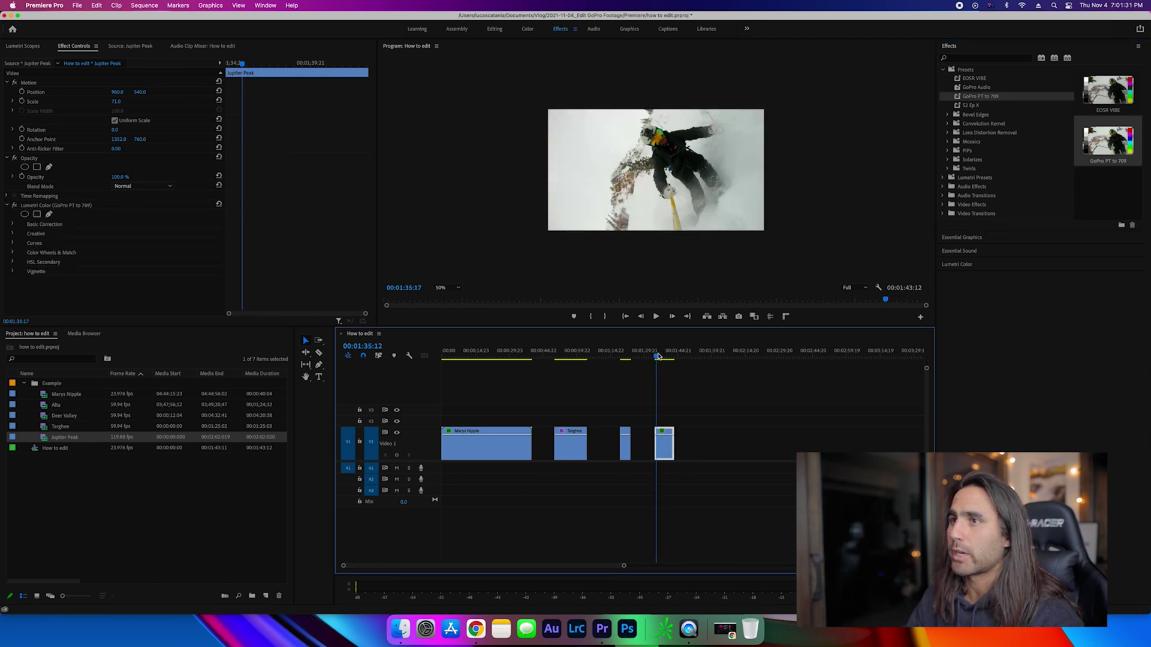
Step: Compare the Jupiter Peak image with the GoPro PT to 709 effect off and on
click(14, 205)
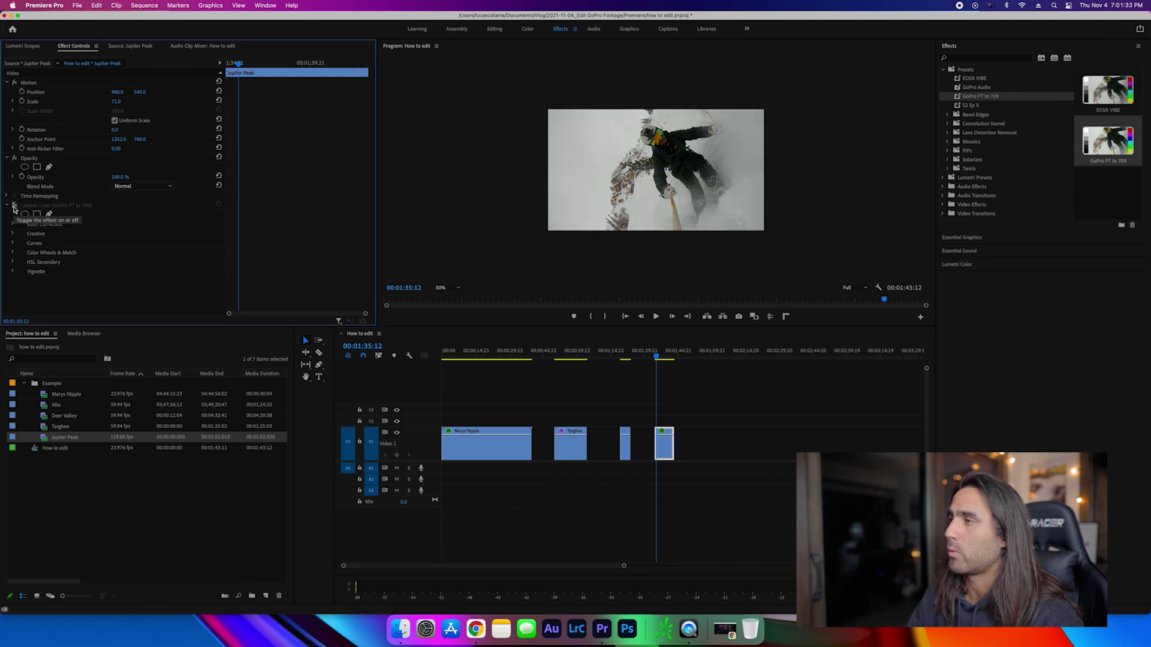
click(15, 206)
click(14, 206)
click(14, 206)
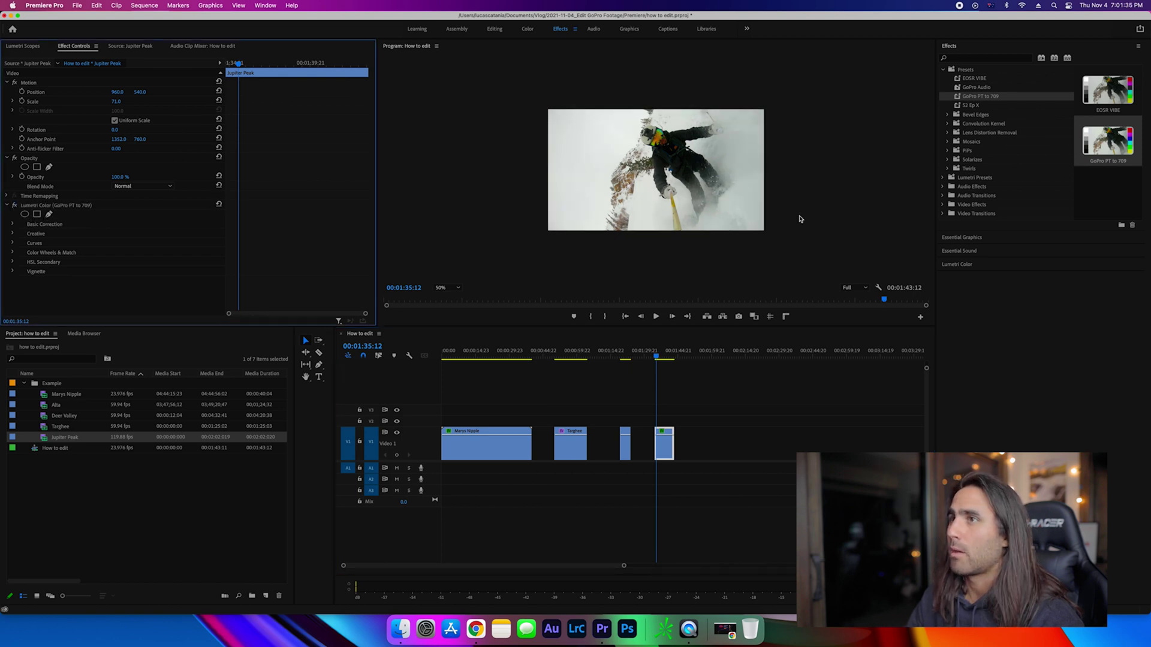
Step: Set the Lumetri tint of the Jupiter Peak clip to 2.0, checking the image and scopes near 00:01:36:17
click(958, 264)
click(22, 46)
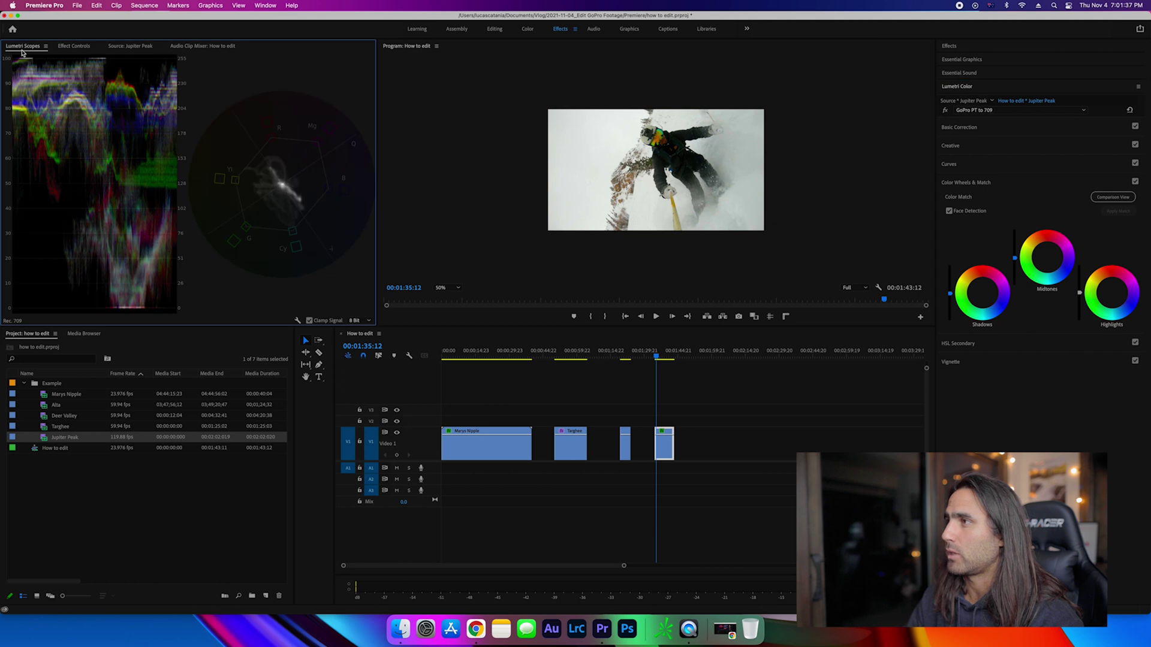
click(660, 352)
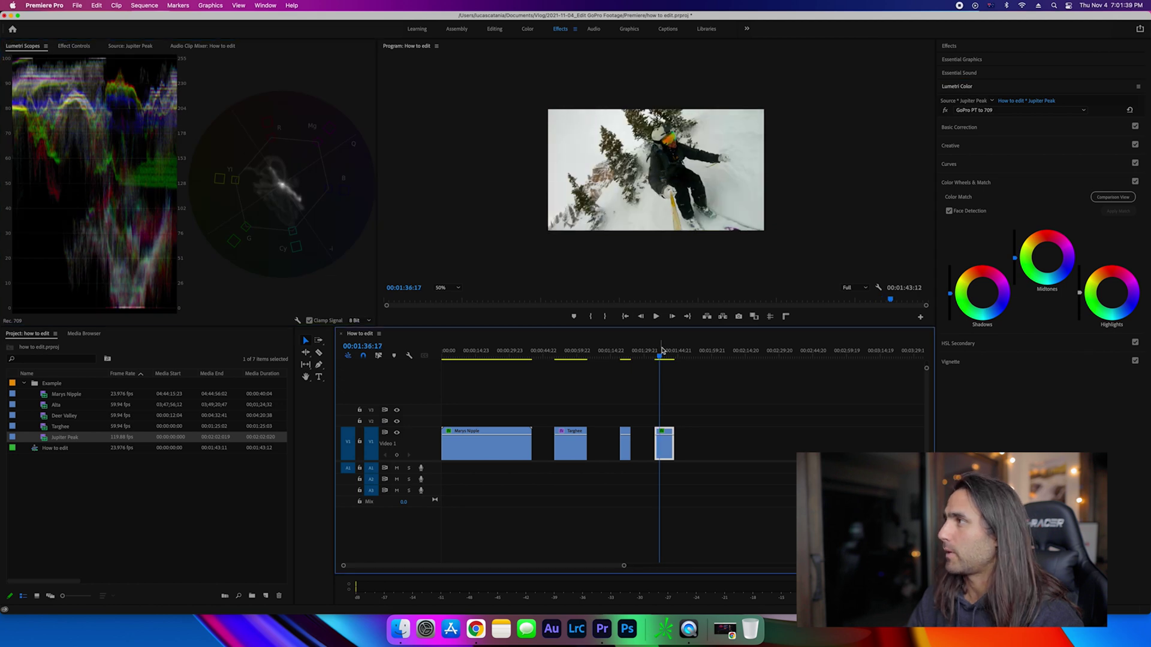
click(990, 127)
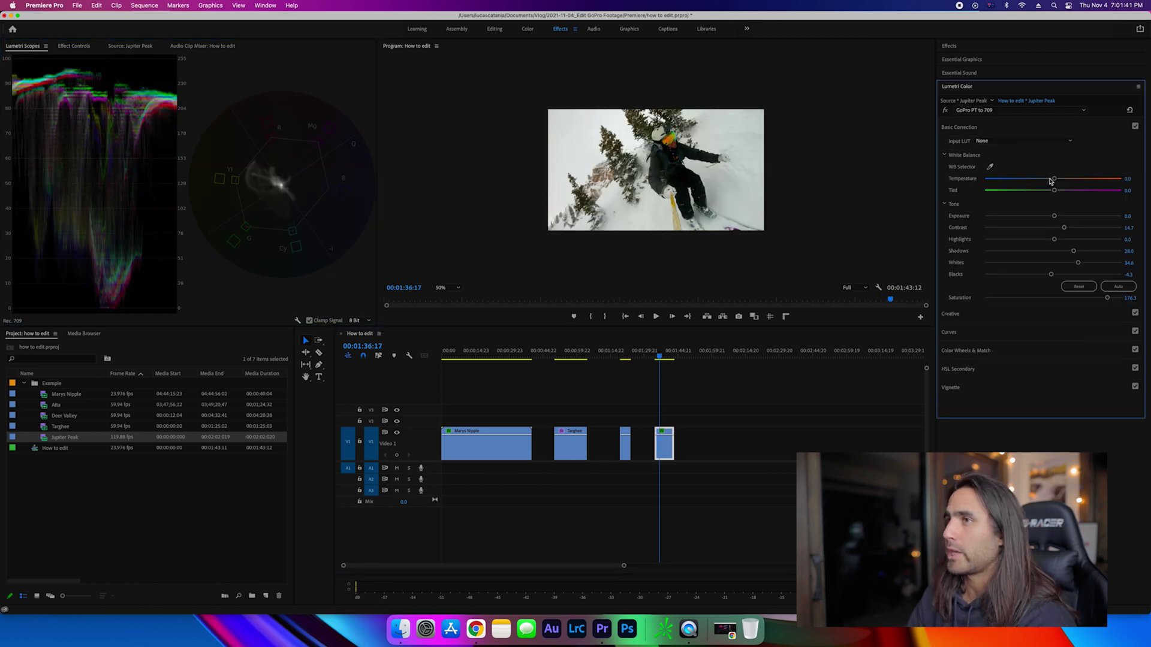
drag(1134, 188, 1132, 188)
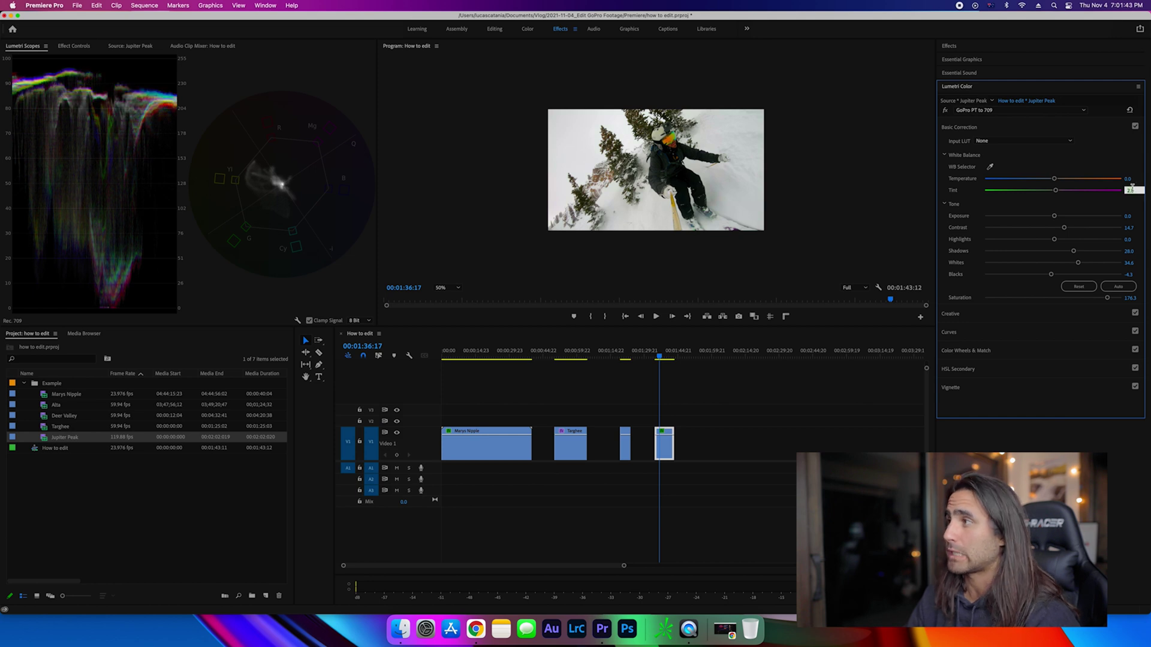
Step: Review the corrected Jupiter Peak image and its scopes at several points along the clip
click(659, 358)
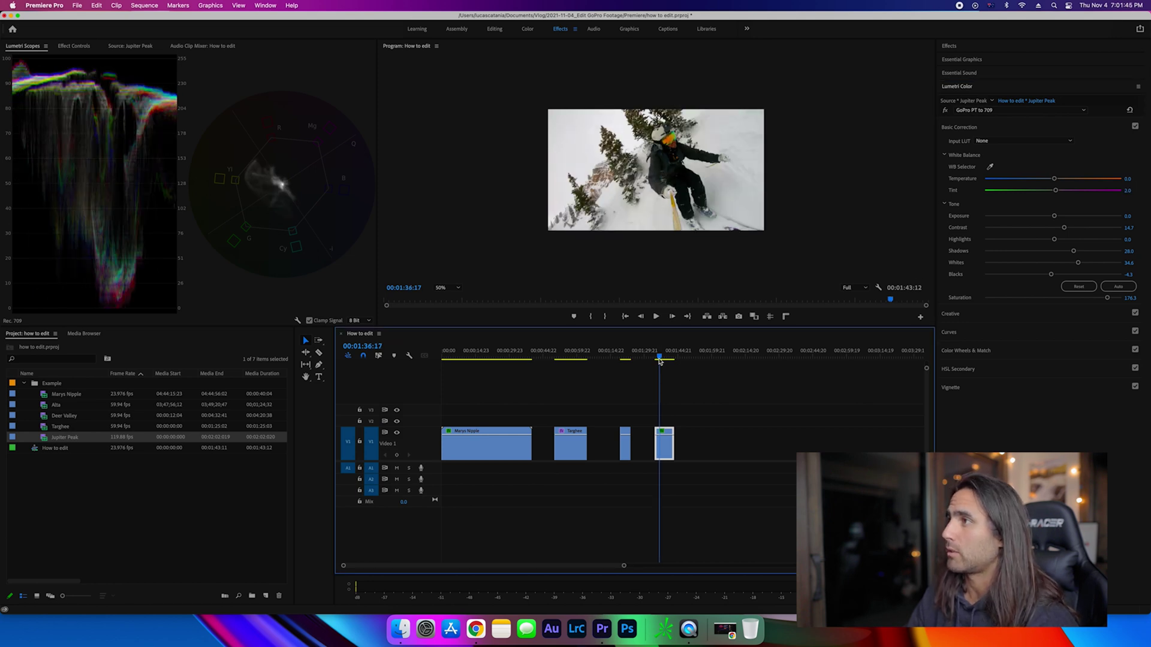
drag(662, 362, 666, 360)
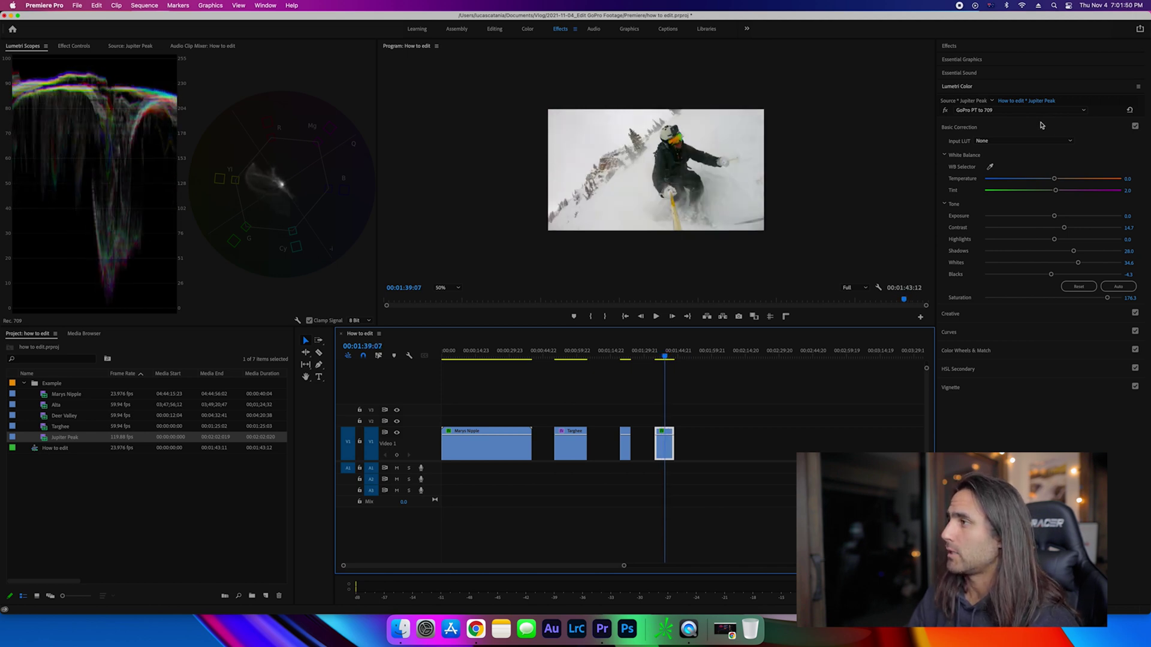
click(1021, 334)
click(970, 167)
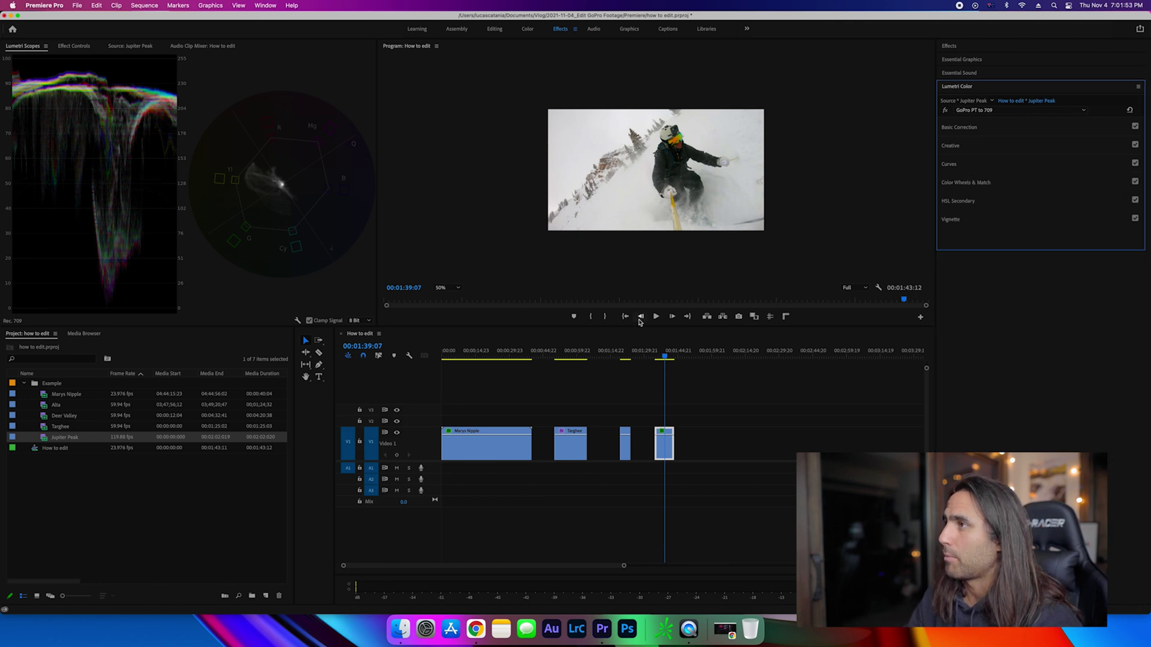
drag(671, 355, 659, 359)
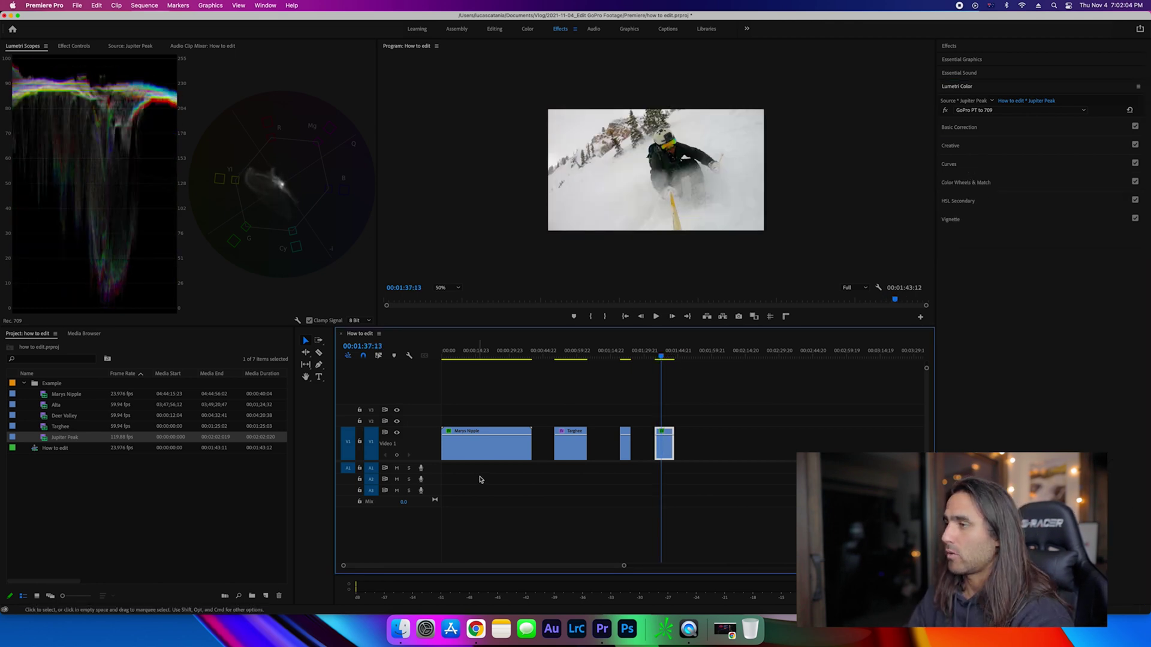
Step: Show the Time Remapping speed line on the Jupiter Peak clip in the sequence
scroll(580, 465, up, 5)
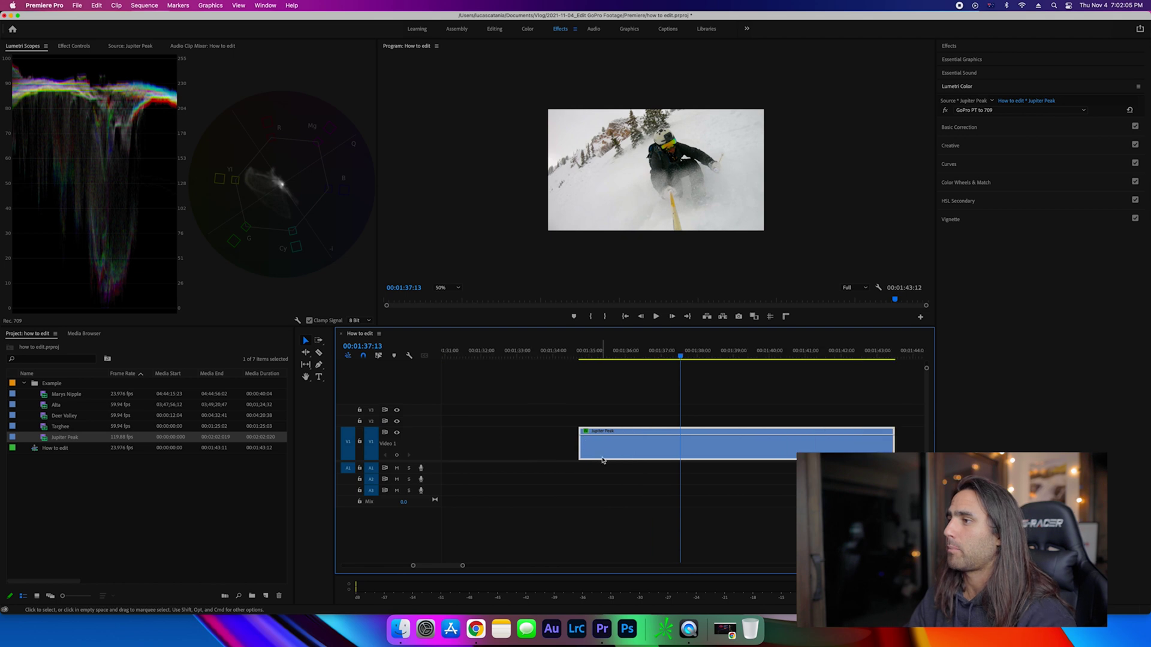
click(593, 352)
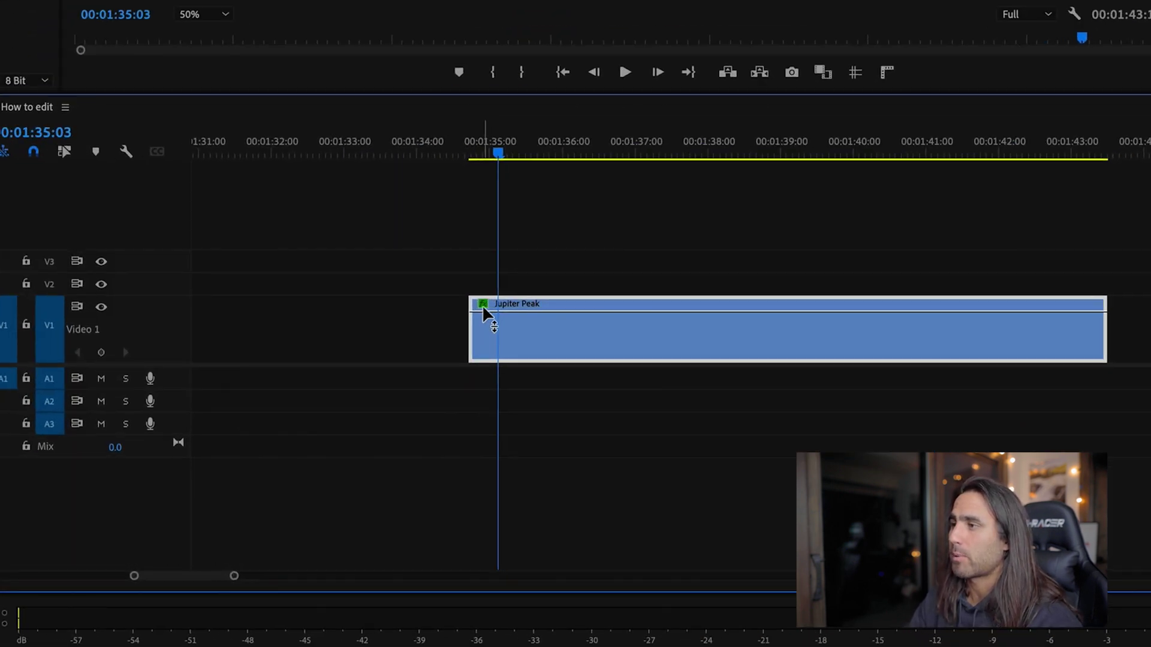
click(482, 304)
mouse_move(512, 373)
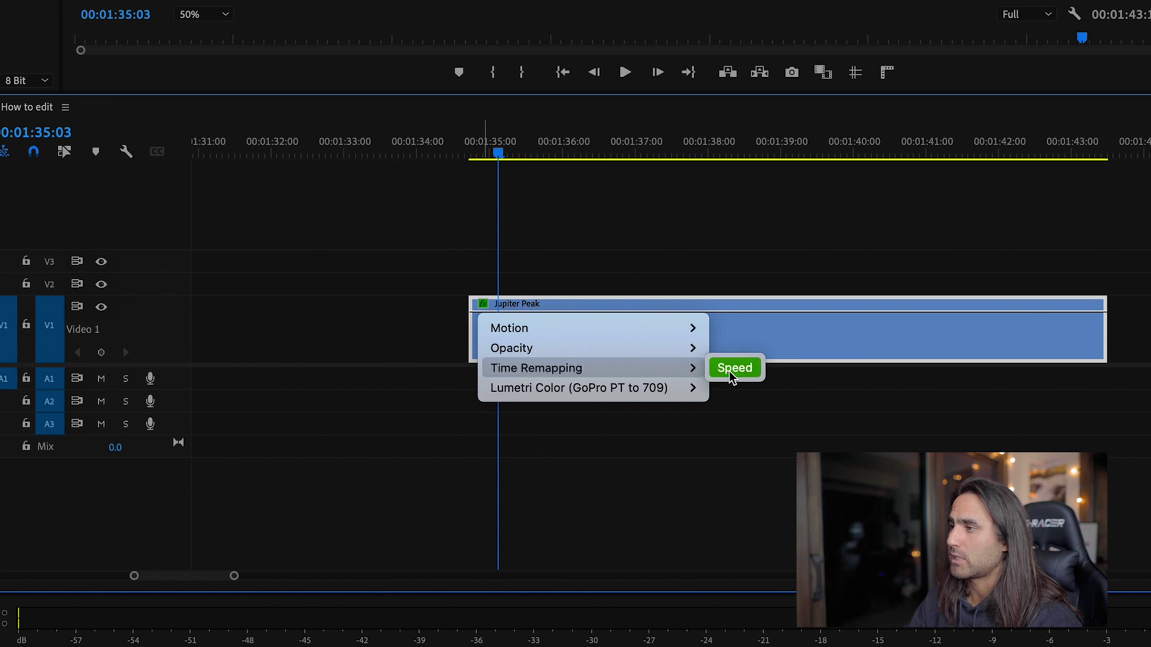
click(734, 368)
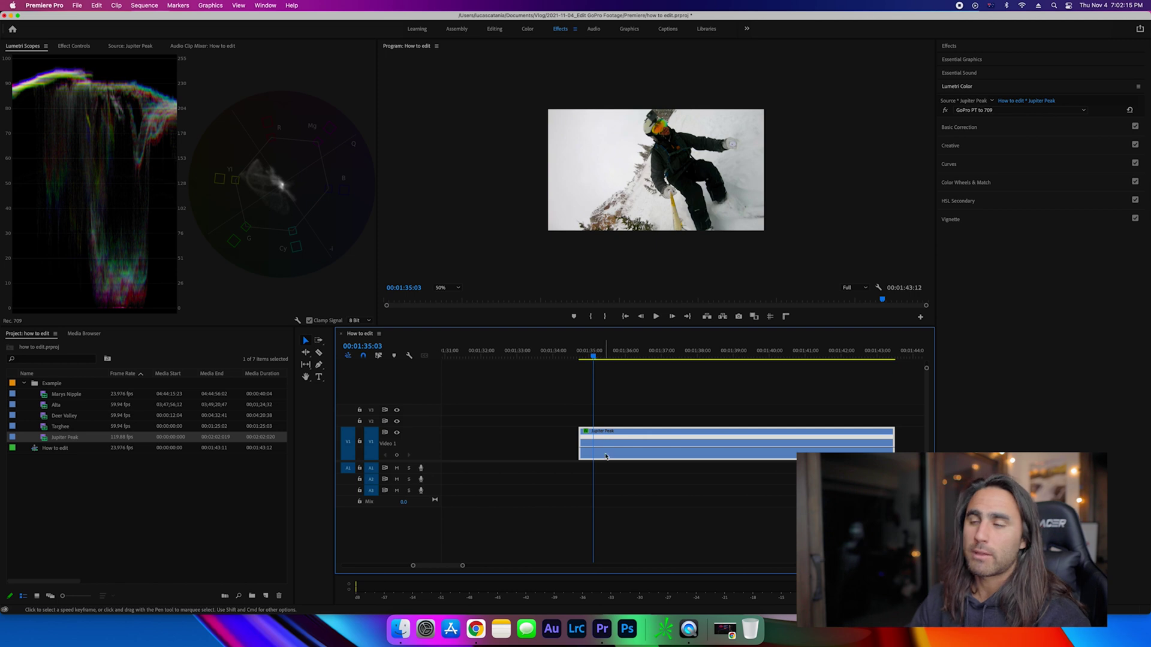
Step: Add a speed keyframe to Jupiter Peak at 00:01:36:04 and slow down the part of the clip after it
drag(587, 346, 633, 348)
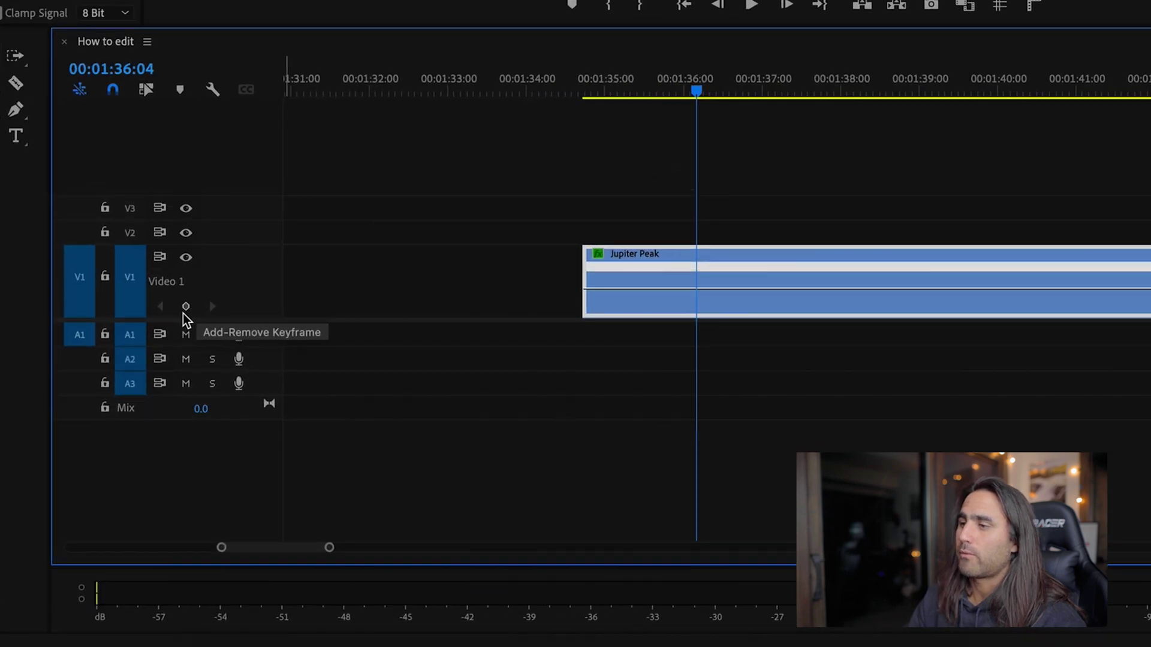
click(186, 307)
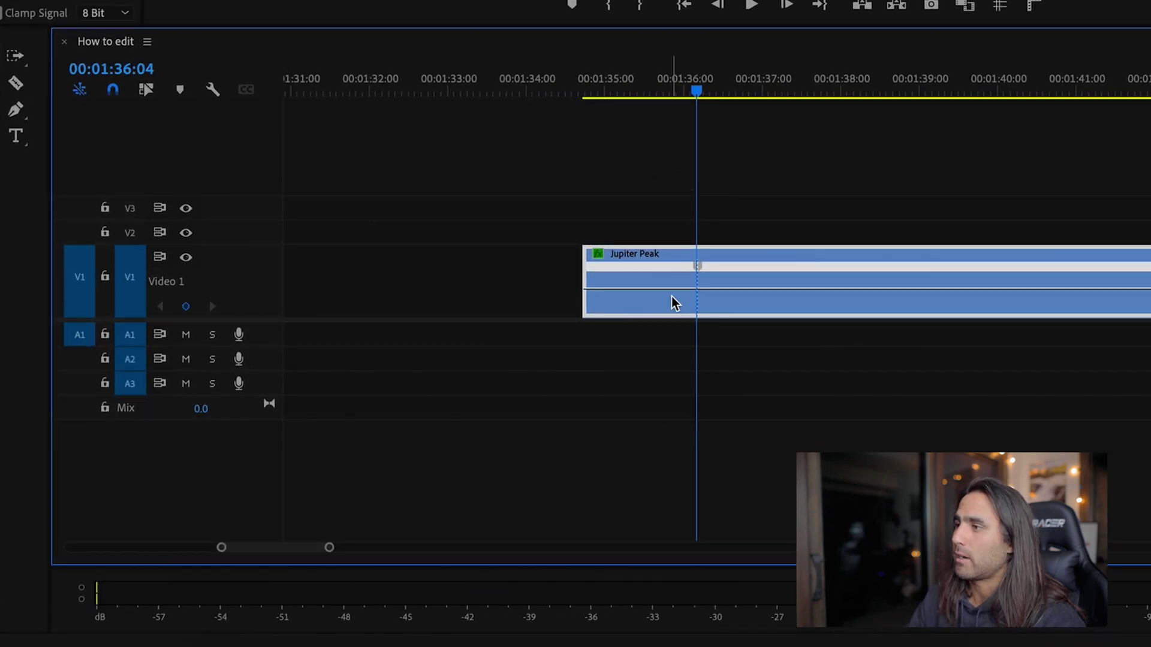
key(=)
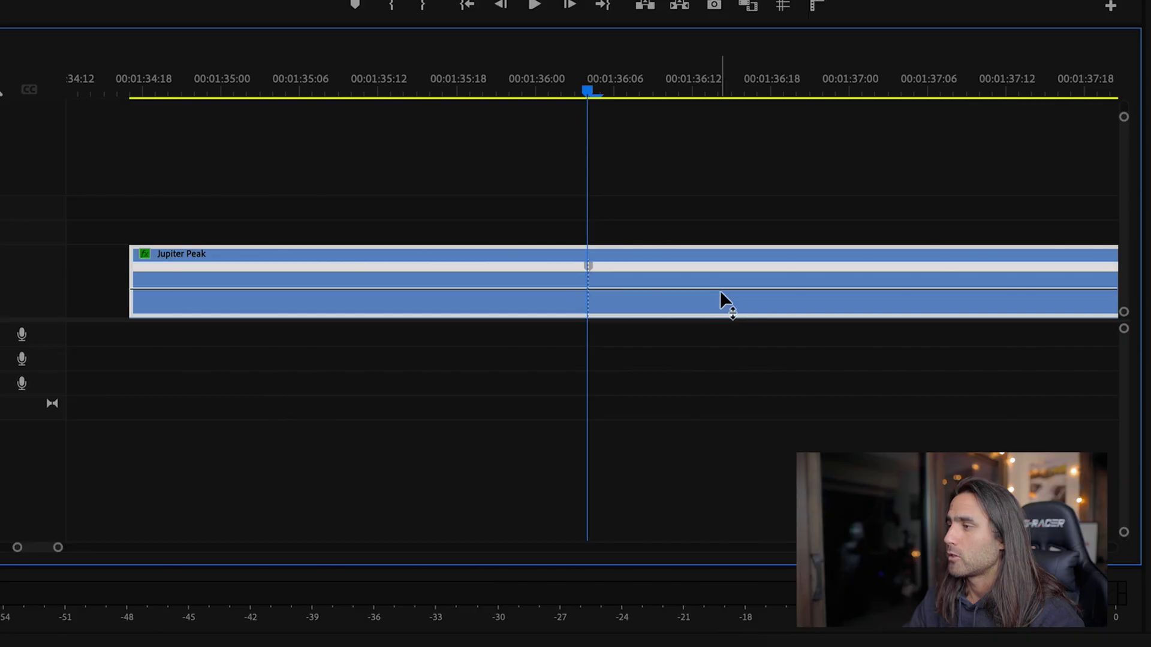
drag(746, 292, 747, 297)
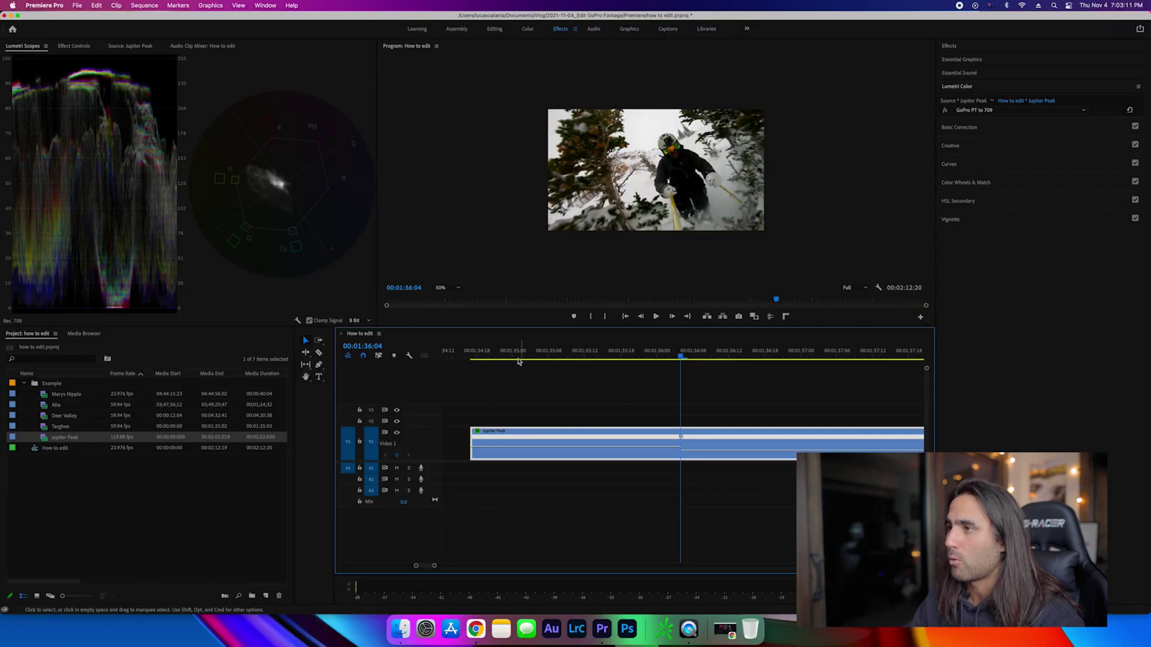
Step: Play Jupiter Peak from near its start and across the speed keyframe to check the slow-motion section
click(488, 358)
key(space)
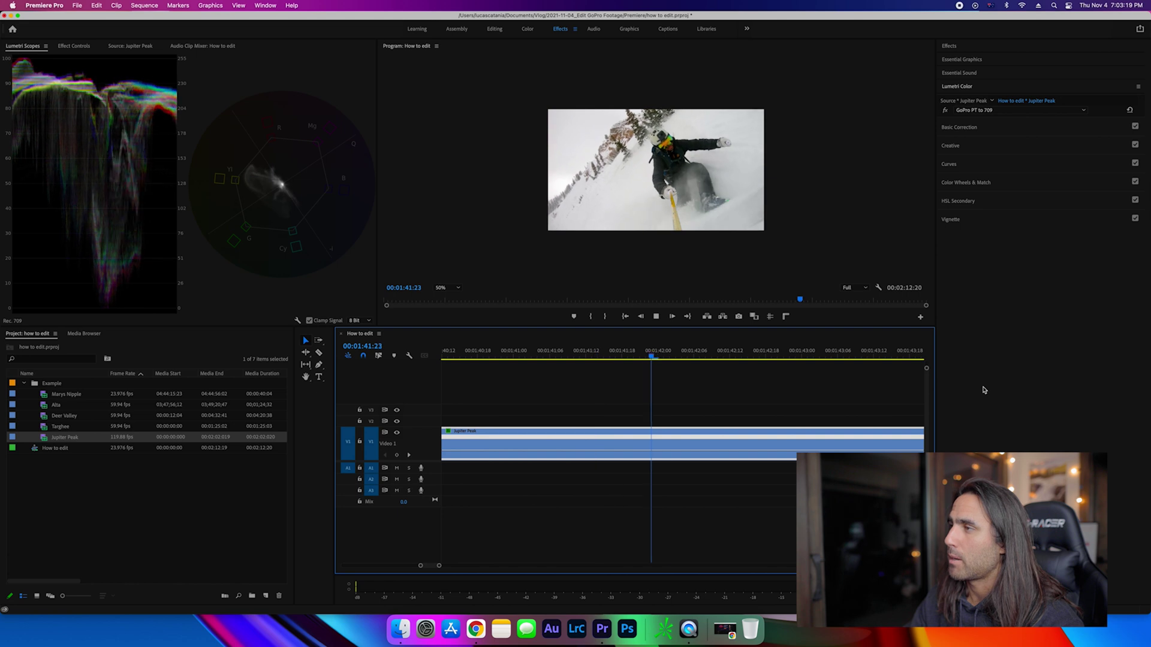
click(844, 360)
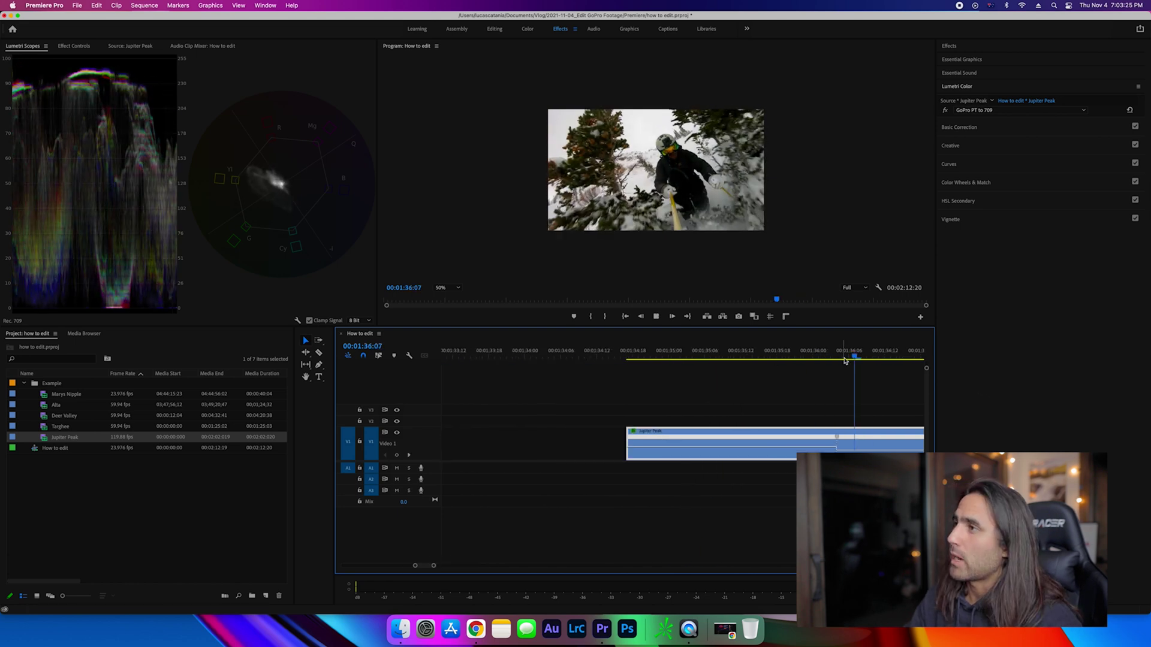
key(space)
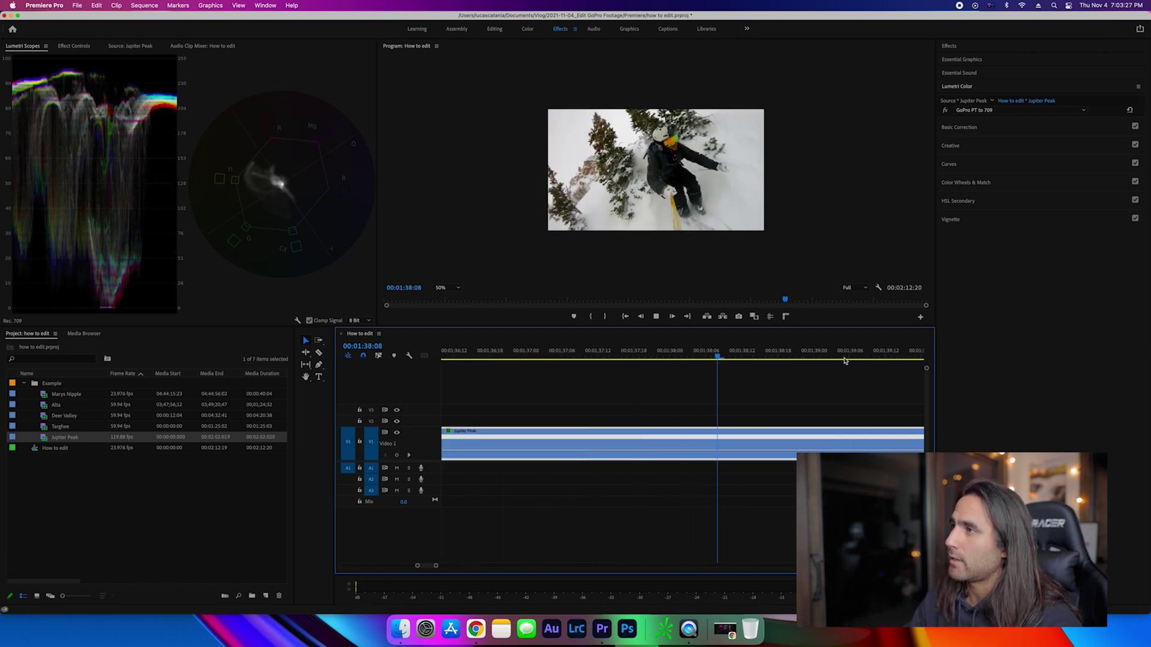
click(555, 351)
key(minus)
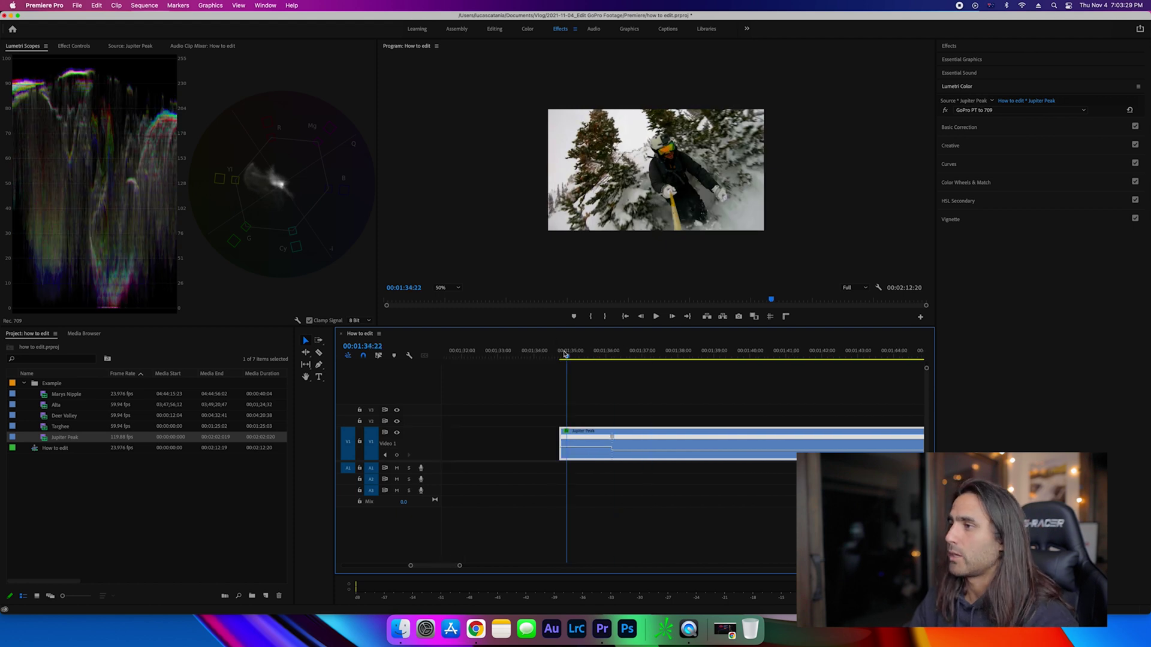
Step: Add a second speed keyframe to Jupiter Peak at 00:01:38:13, raise the speed after it to about the opening level, and preview it
click(562, 353)
key(space)
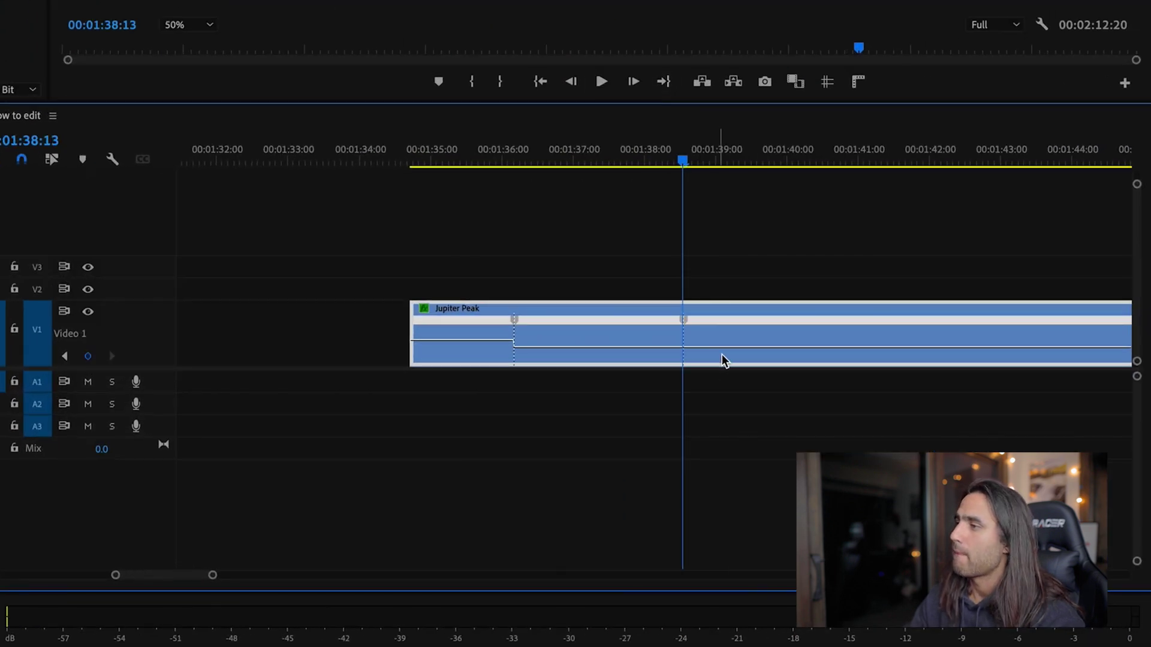
drag(731, 347, 730, 340)
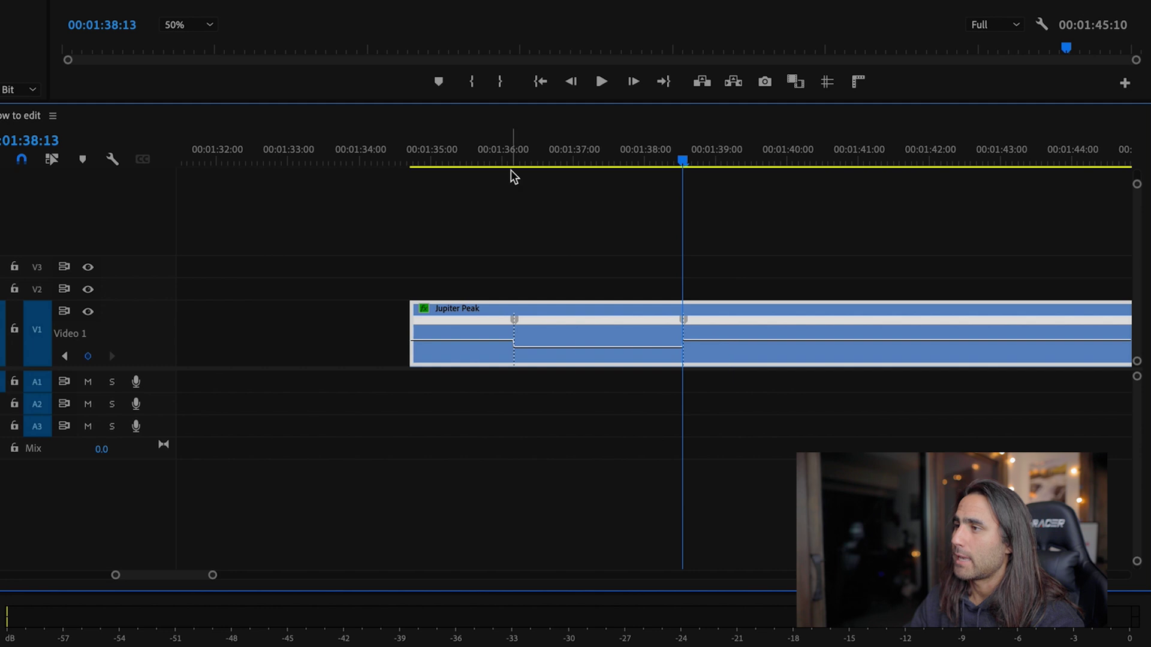
key(space)
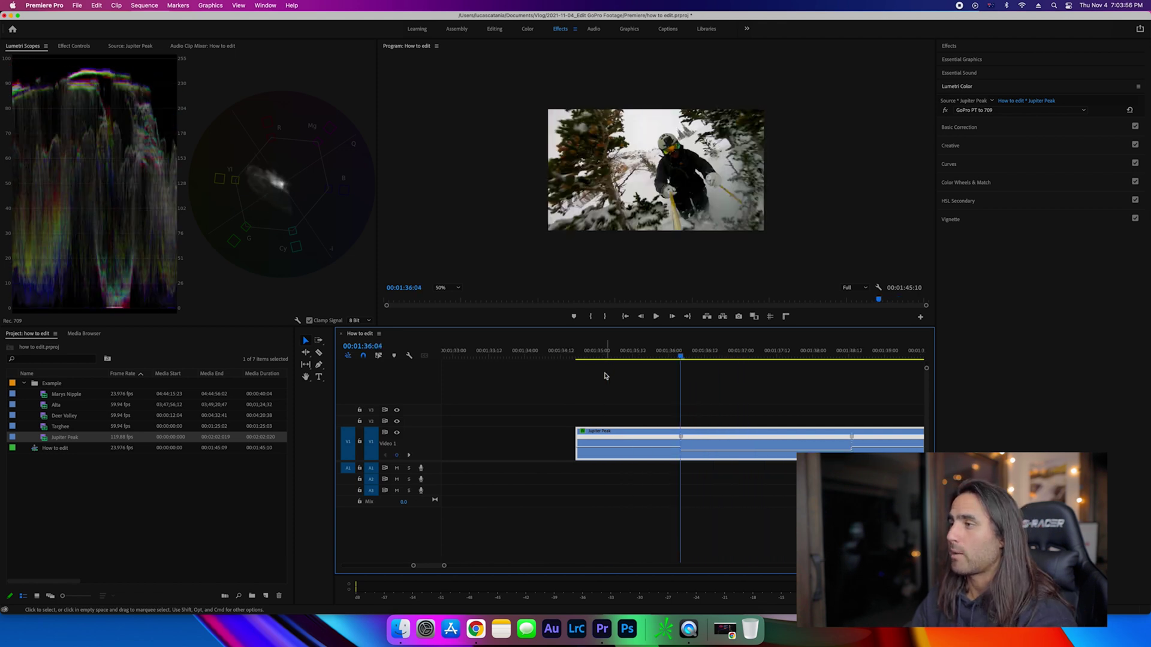
key(super+z)
key(super+z)
key(super+shift+z)
key(super+shift+z)
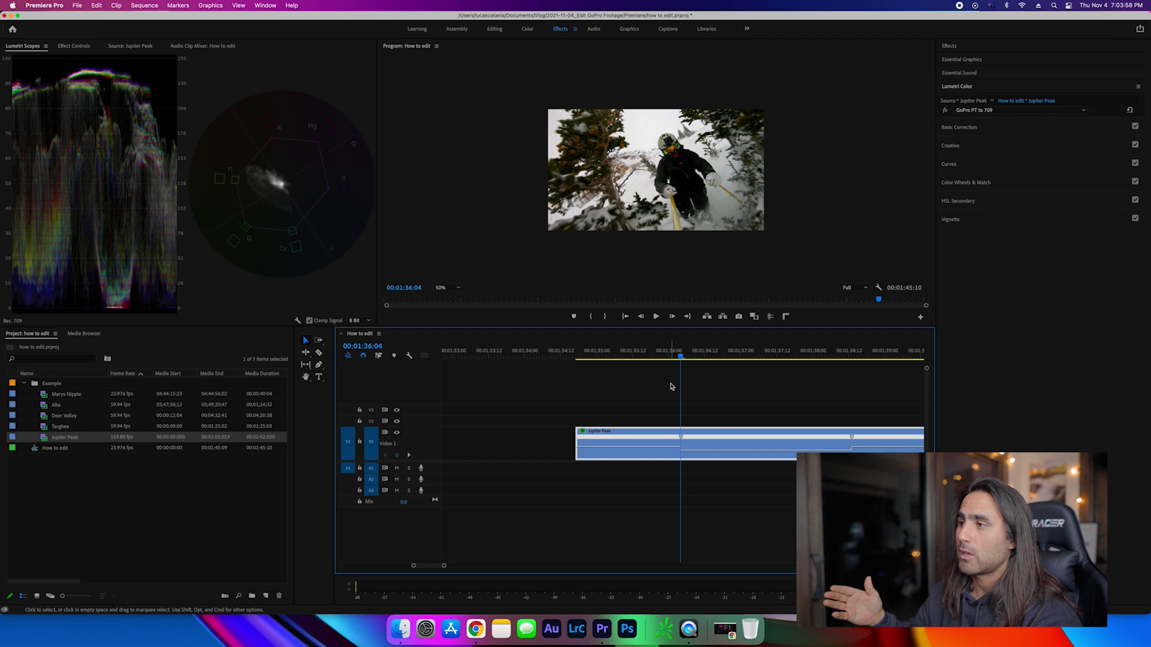
Step: Spread the first speed keyframe into a ramp from about 00:01:36:02 to 00:01:36:05 and smooth its curve
key(=)
key(=)
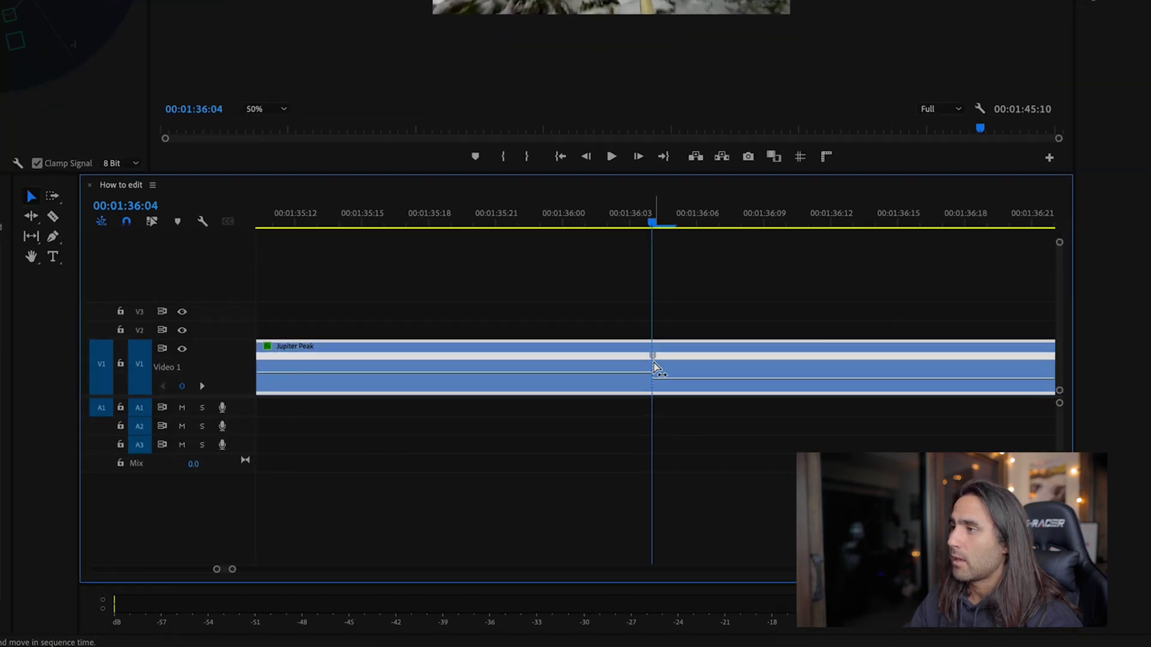
drag(680, 442, 661, 438)
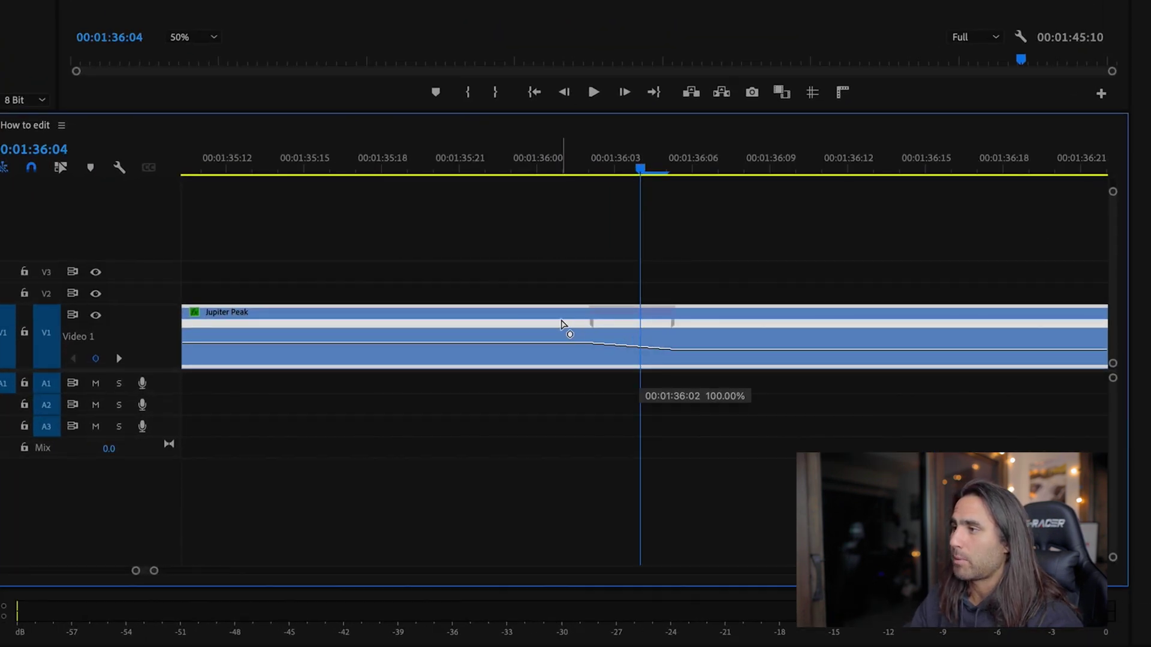
click(593, 326)
drag(632, 347, 534, 342)
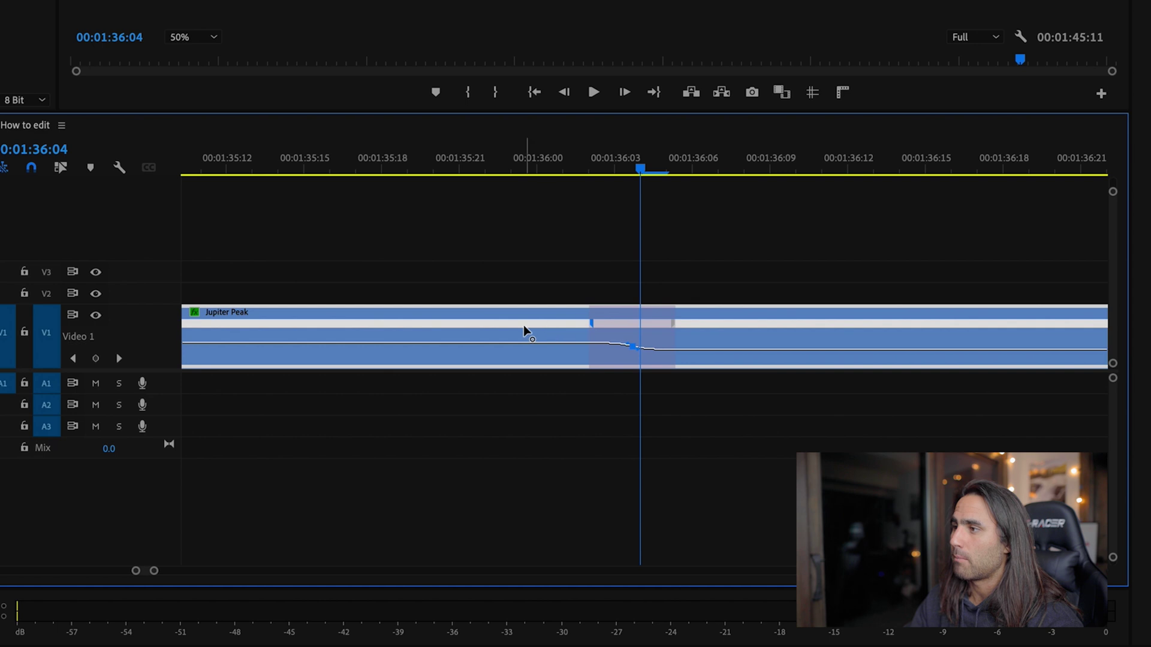
Step: Play Jupiter Peak from about 00:01:35:20 through the first speed ramp to check the transition into slow motion
click(432, 159)
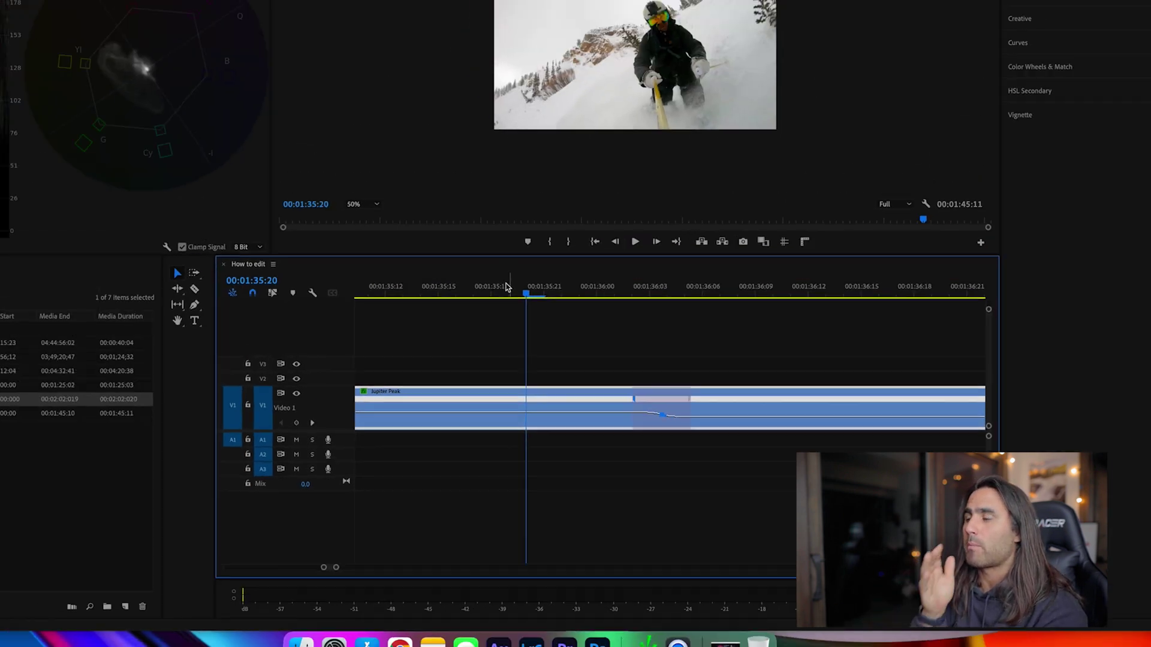
key(space)
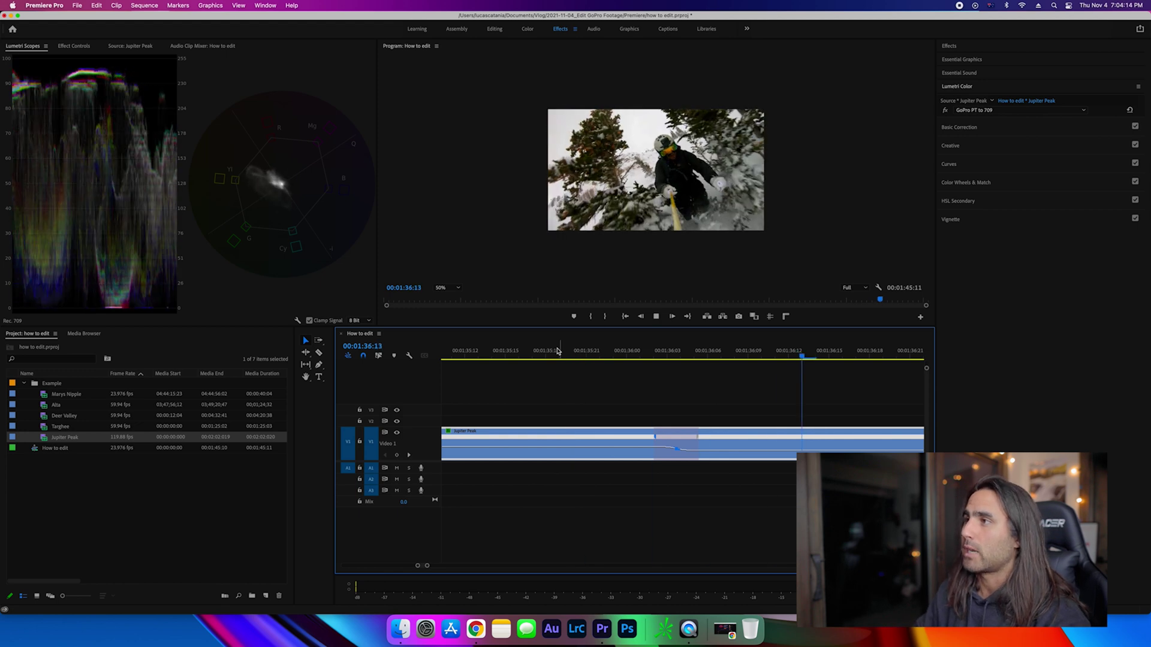
key(space)
key(minus)
key(minus)
key(minus)
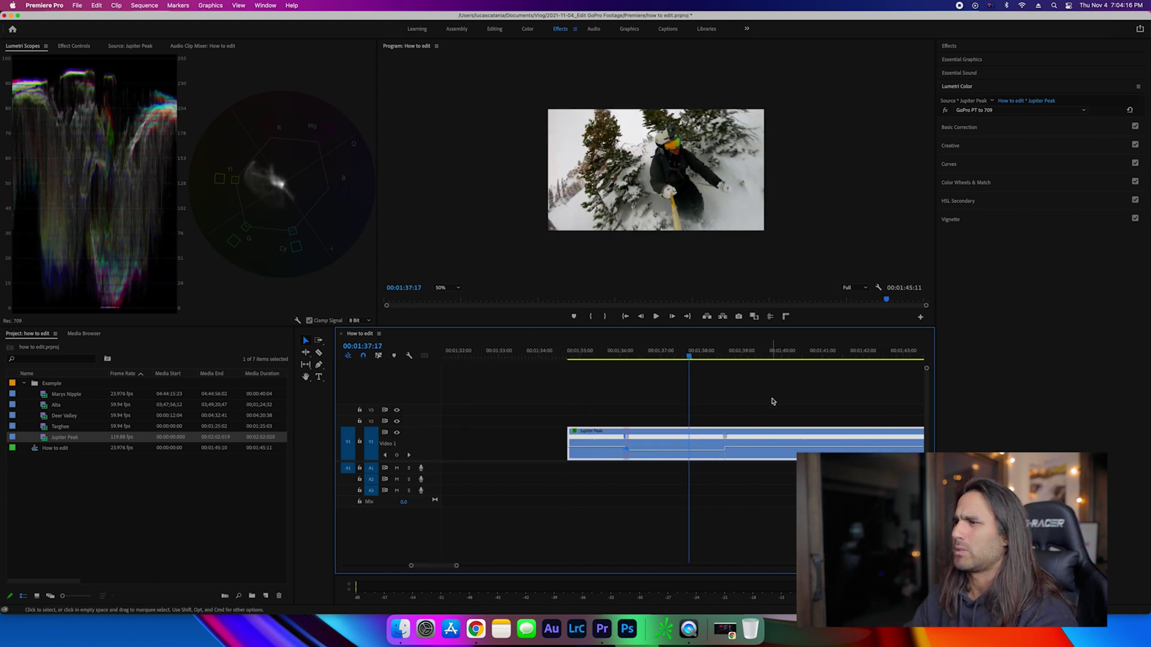
Step: Spread the second speed keyframe into a gradual ramp about nine frames long, ending near 00:01:38:23
key(space)
key(equal)
key(equal)
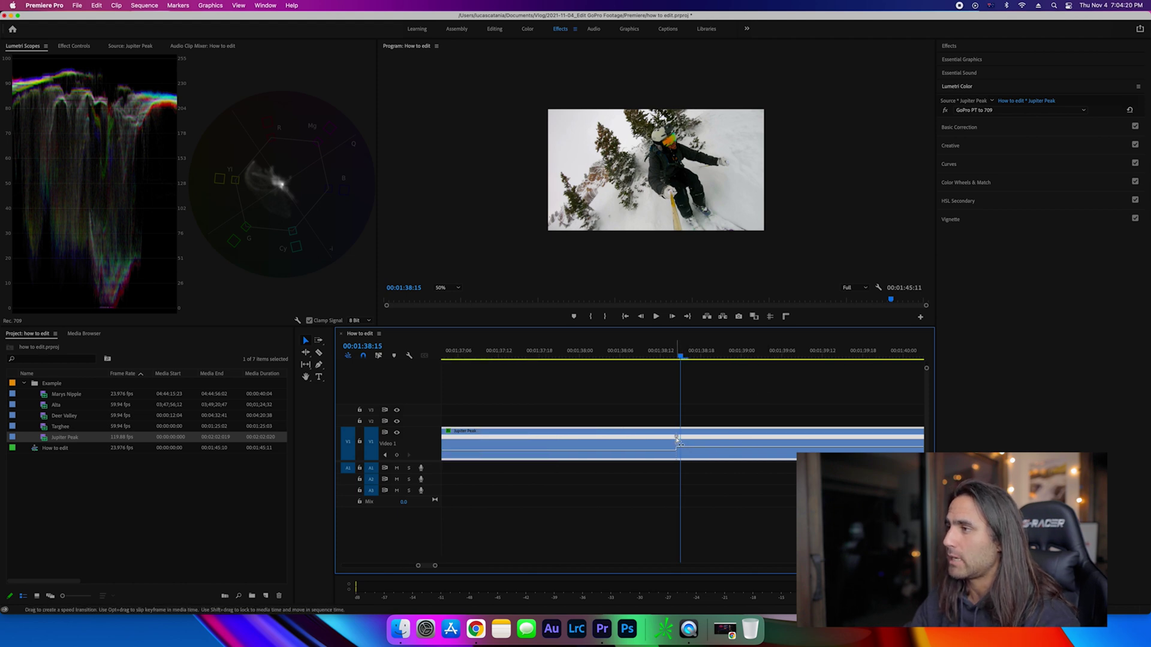
drag(680, 439, 736, 440)
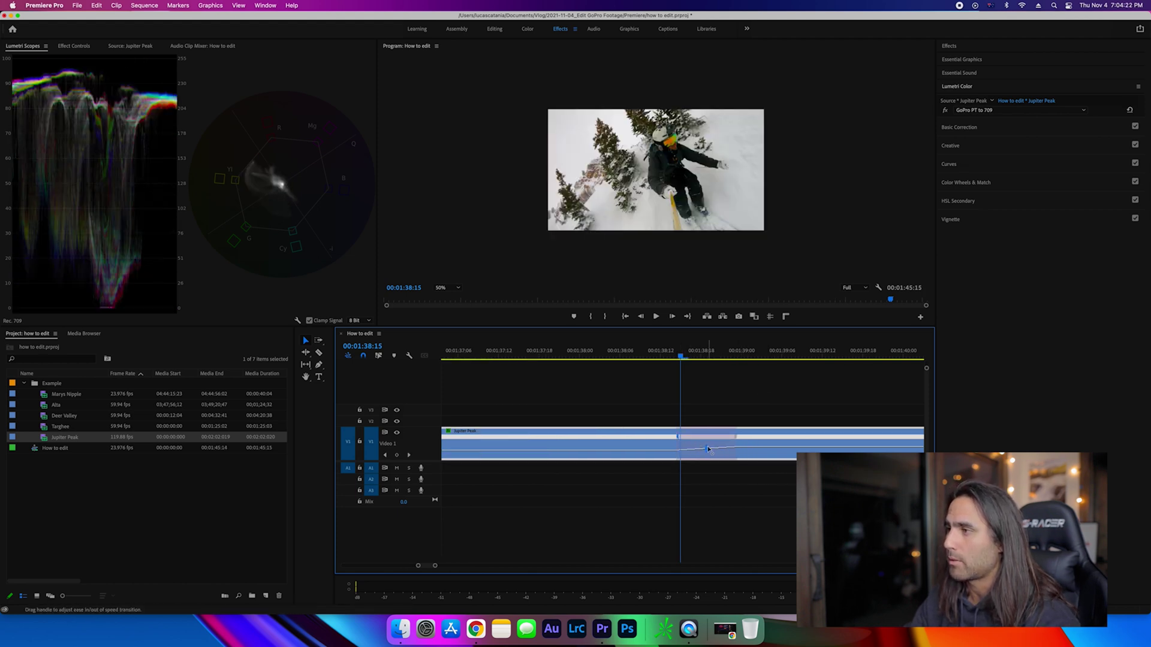
Step: Play the Jupiter Peak clip from its start to review both speed ramps
key(minus)
key(minus)
key(minus)
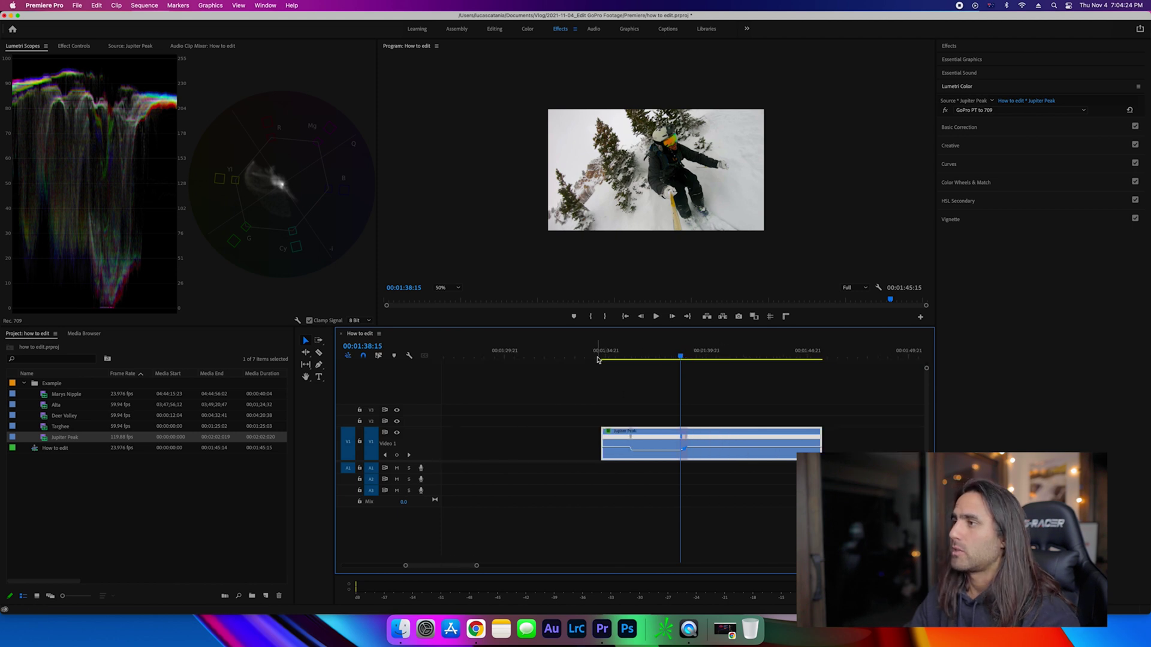
click(600, 353)
key(space)
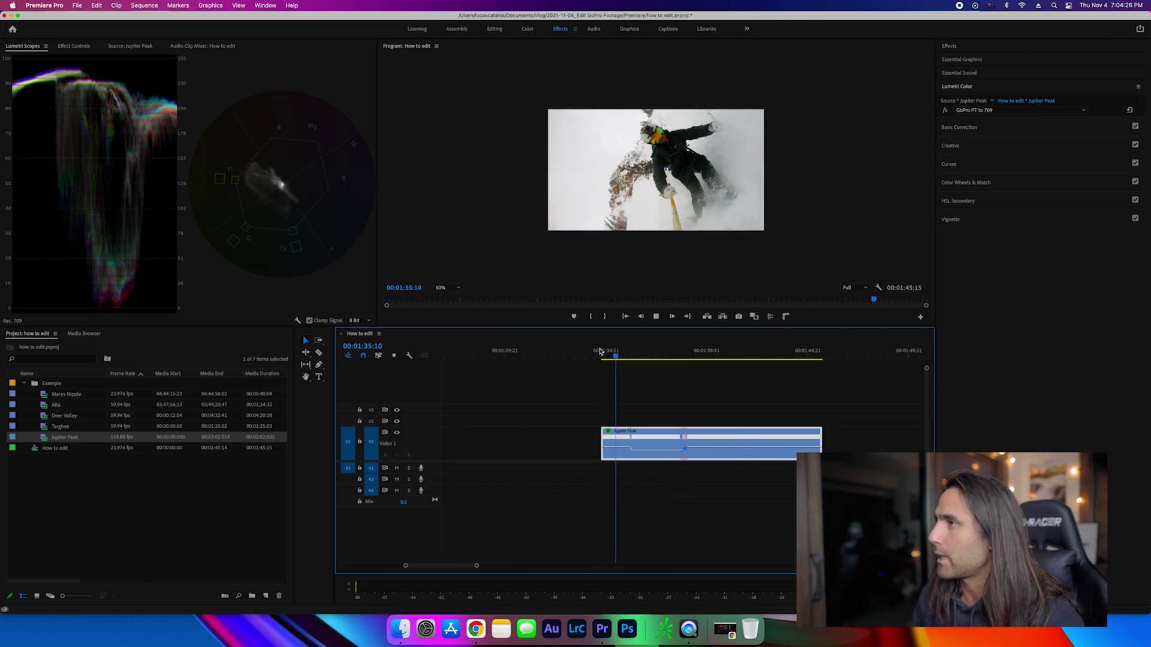